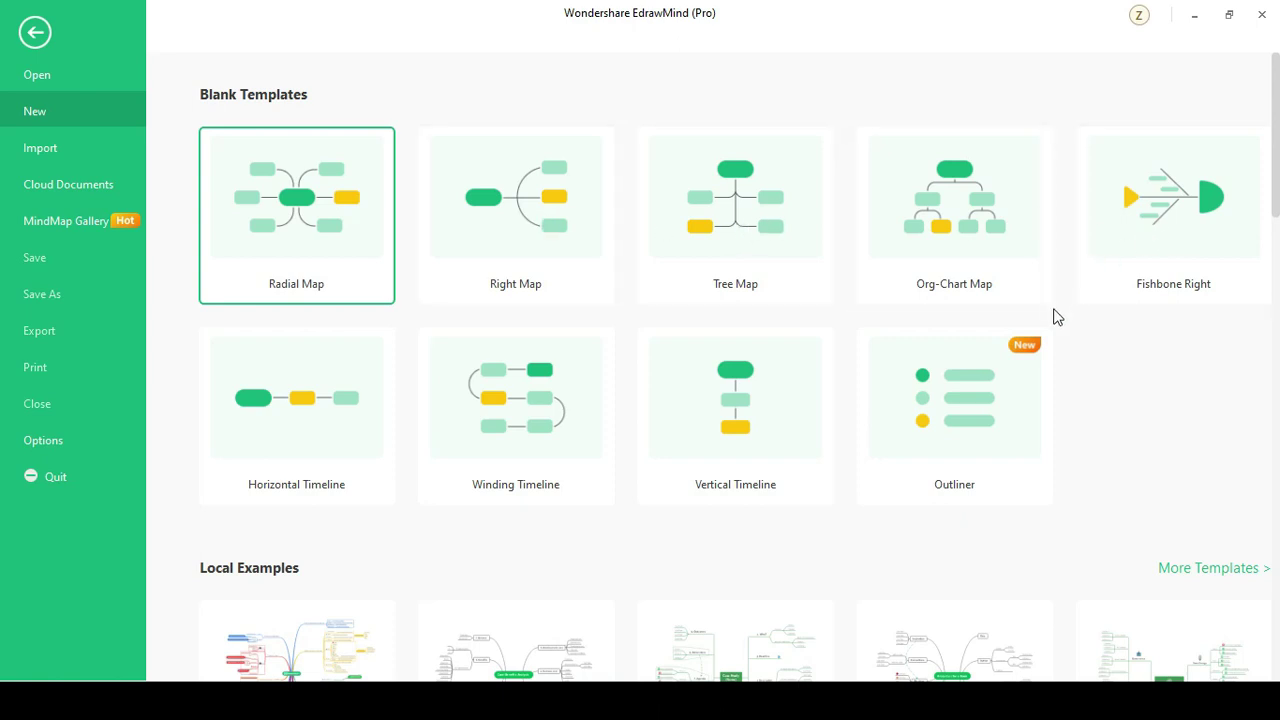
Browse the example templates for new mind maps and open the Book Analysis example
{"action": "scroll", "coordinate": [1054, 314], "scroll_direction": "down", "scroll_amount": 7}
{"action": "scroll", "coordinate": [1057, 316], "scroll_direction": "down", "scroll_amount": 10}
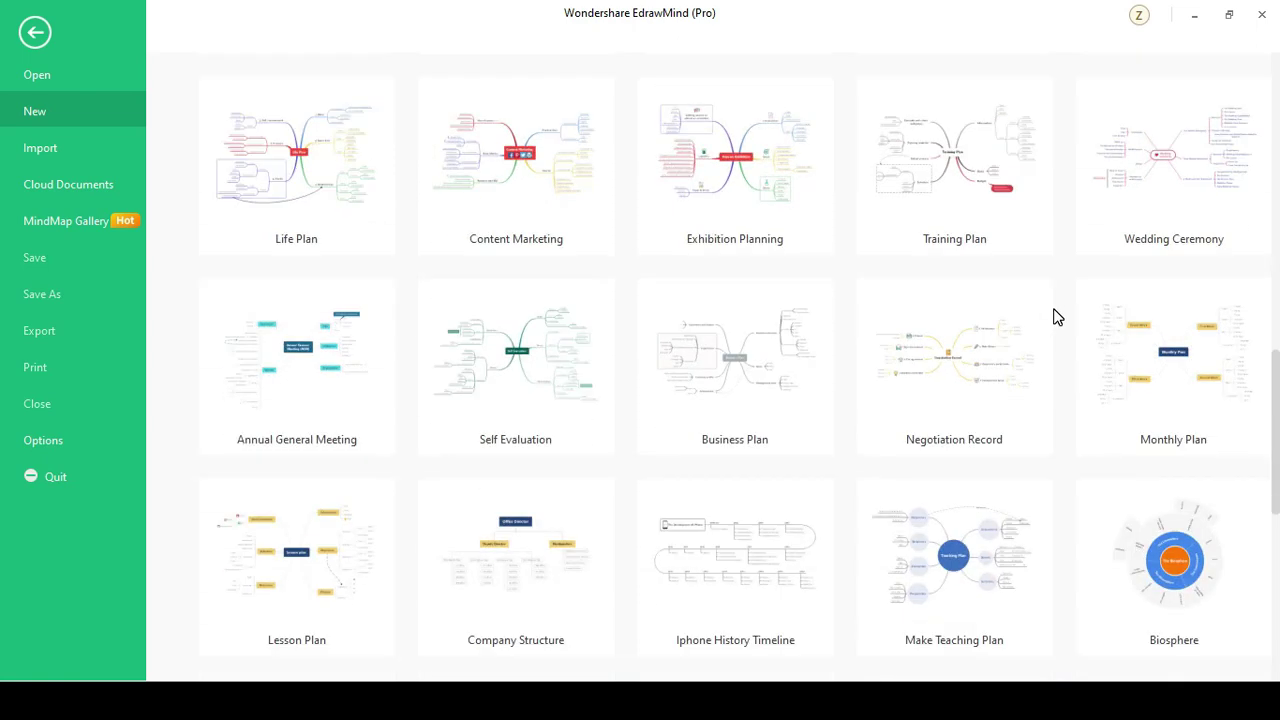
{"action": "scroll", "coordinate": [1057, 317], "scroll_direction": "down", "scroll_amount": 1}
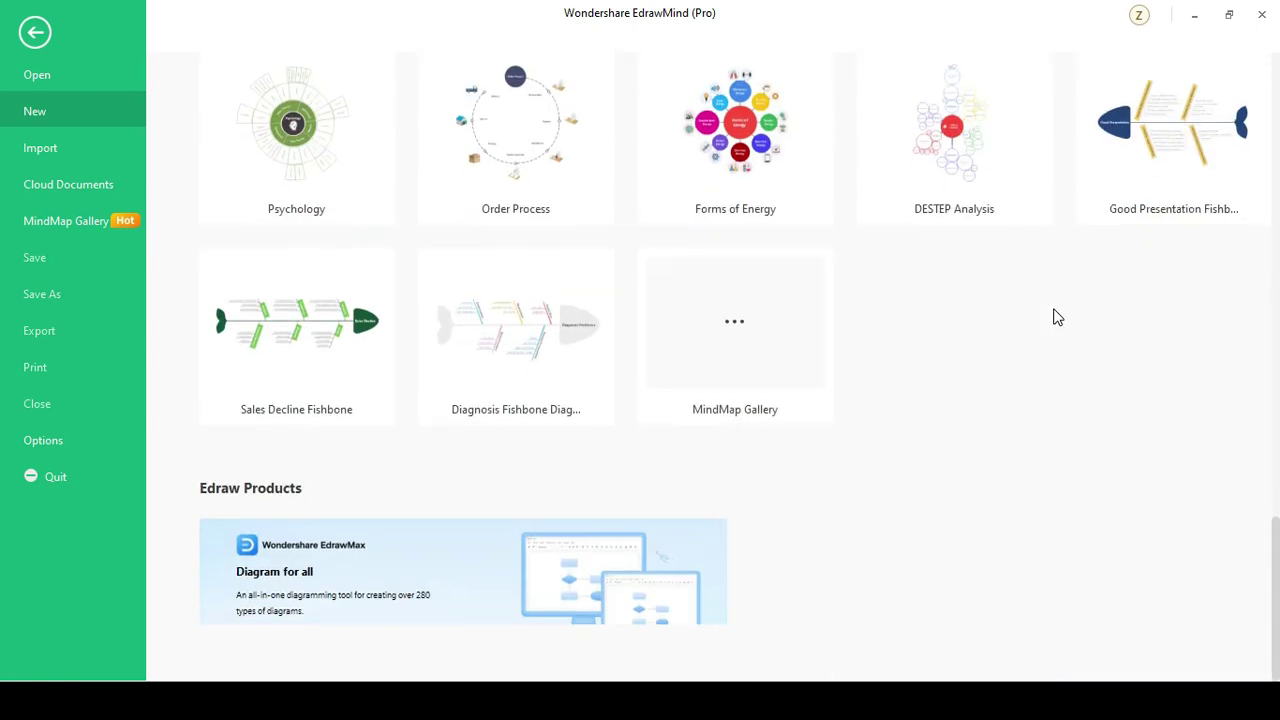
{"action": "scroll", "coordinate": [1057, 317], "scroll_direction": "up", "scroll_amount": 10}
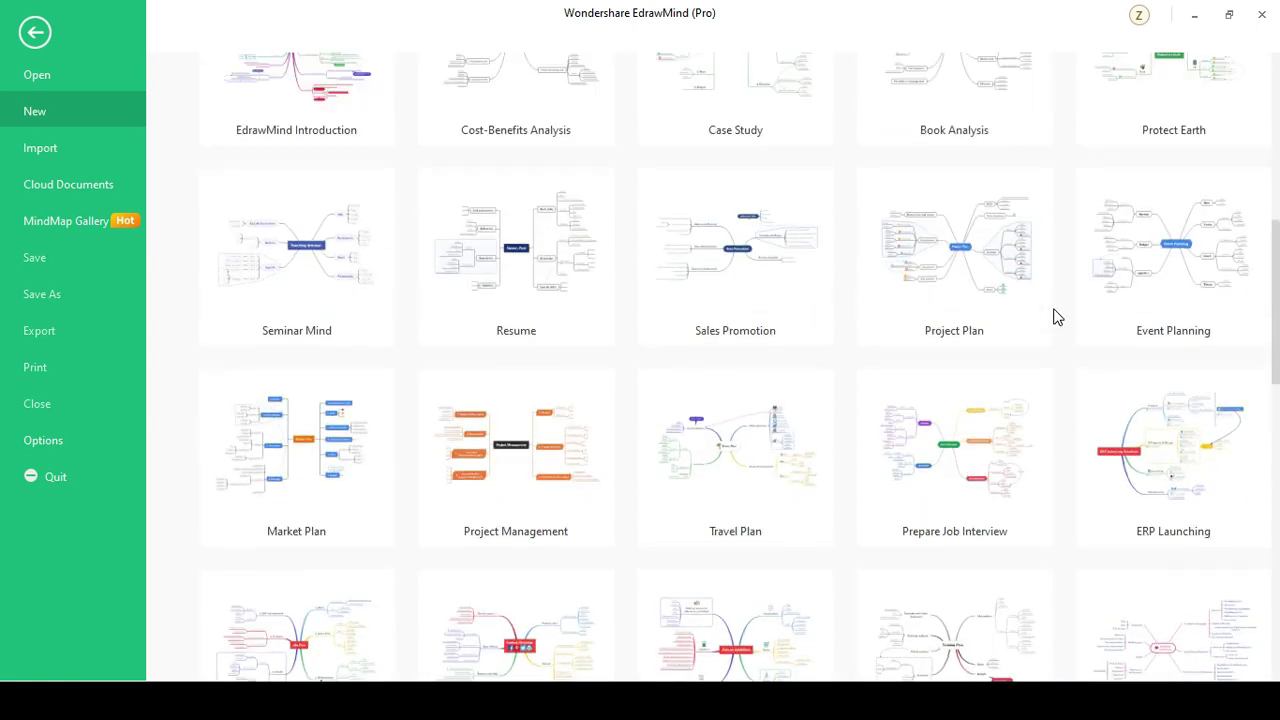
{"action": "scroll", "coordinate": [1057, 317], "scroll_direction": "up", "scroll_amount": 3}
{"action": "scroll", "coordinate": [1055, 317], "scroll_direction": "down", "scroll_amount": 2}
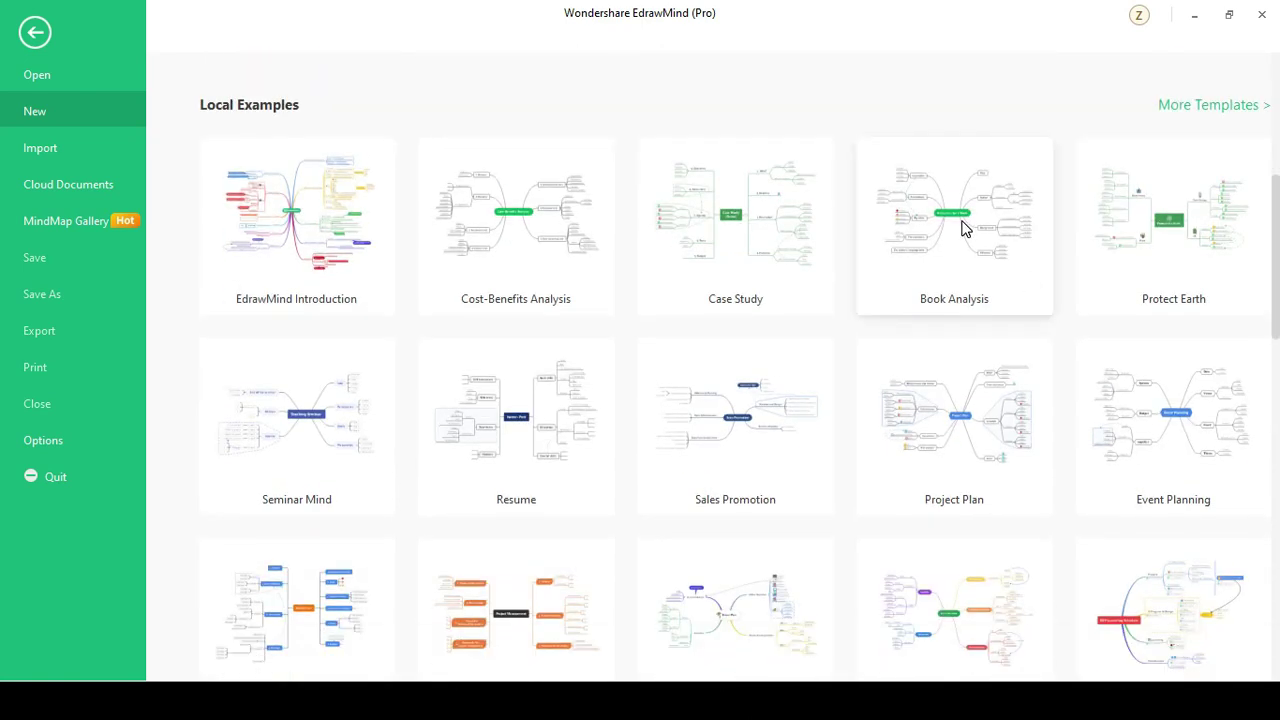
{"action": "left_click", "coordinate": [962, 228]}
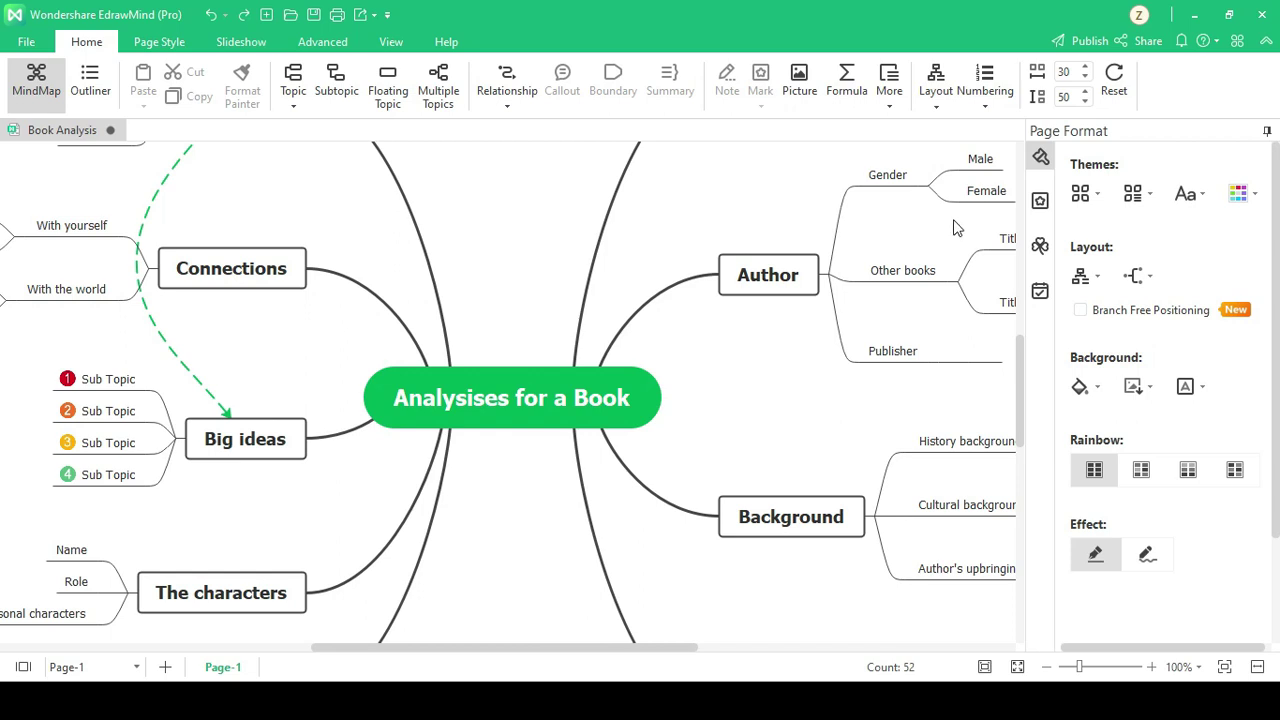
Preview the available themes and apply the one with a red main idea and multicoloured branches to the book analysis map
{"action": "scroll", "coordinate": [955, 228], "scroll_direction": "down", "scroll_amount": 1}
{"action": "scroll", "coordinate": [952, 228], "scroll_direction": "down", "scroll_amount": 3}
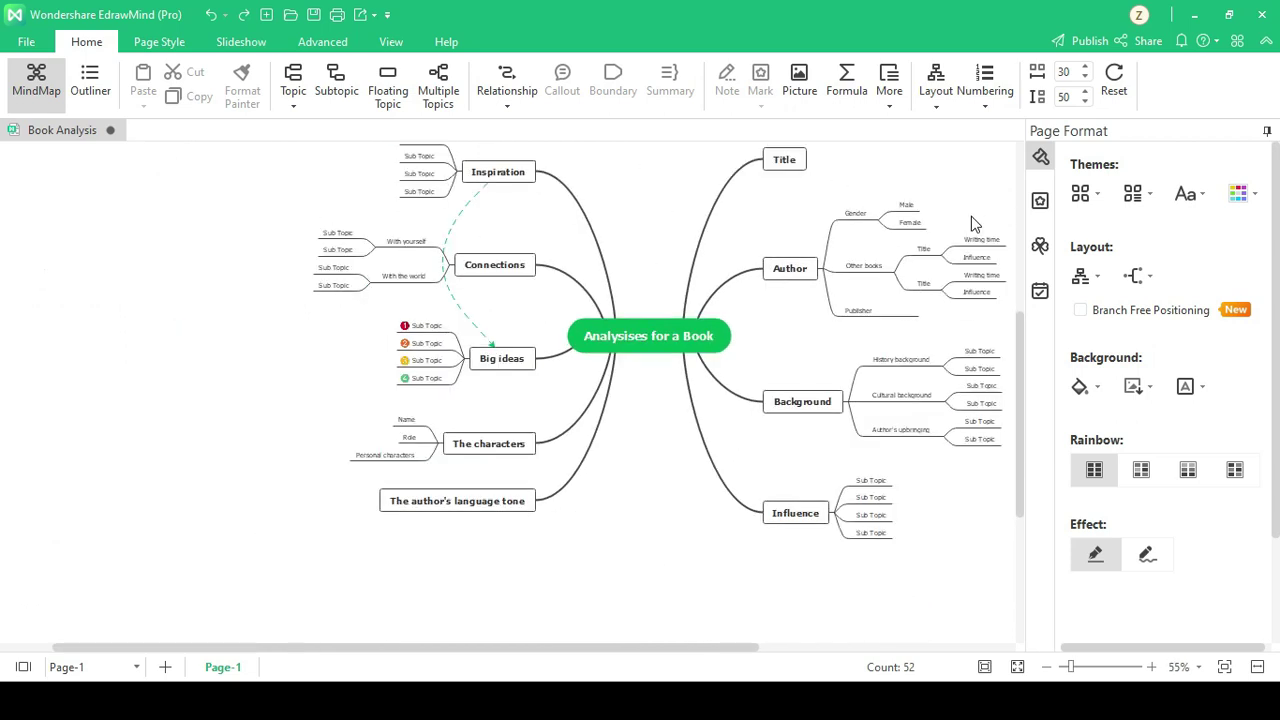
{"action": "scroll", "coordinate": [971, 216], "scroll_direction": "up", "scroll_amount": 2}
{"action": "scroll", "coordinate": [971, 216], "scroll_direction": "down", "scroll_amount": 2}
{"action": "left_click_drag", "start_coordinate": [731, 648], "coordinate": [808, 660]}
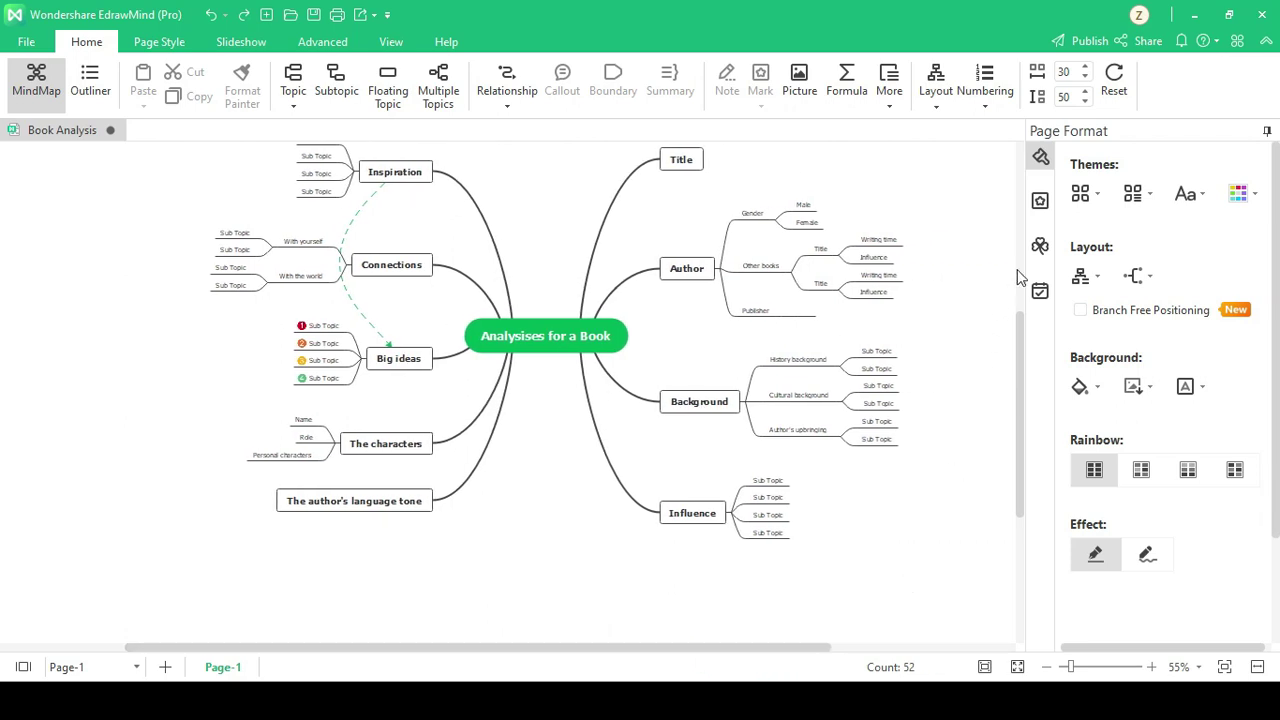
{"action": "left_click", "coordinate": [1101, 187]}
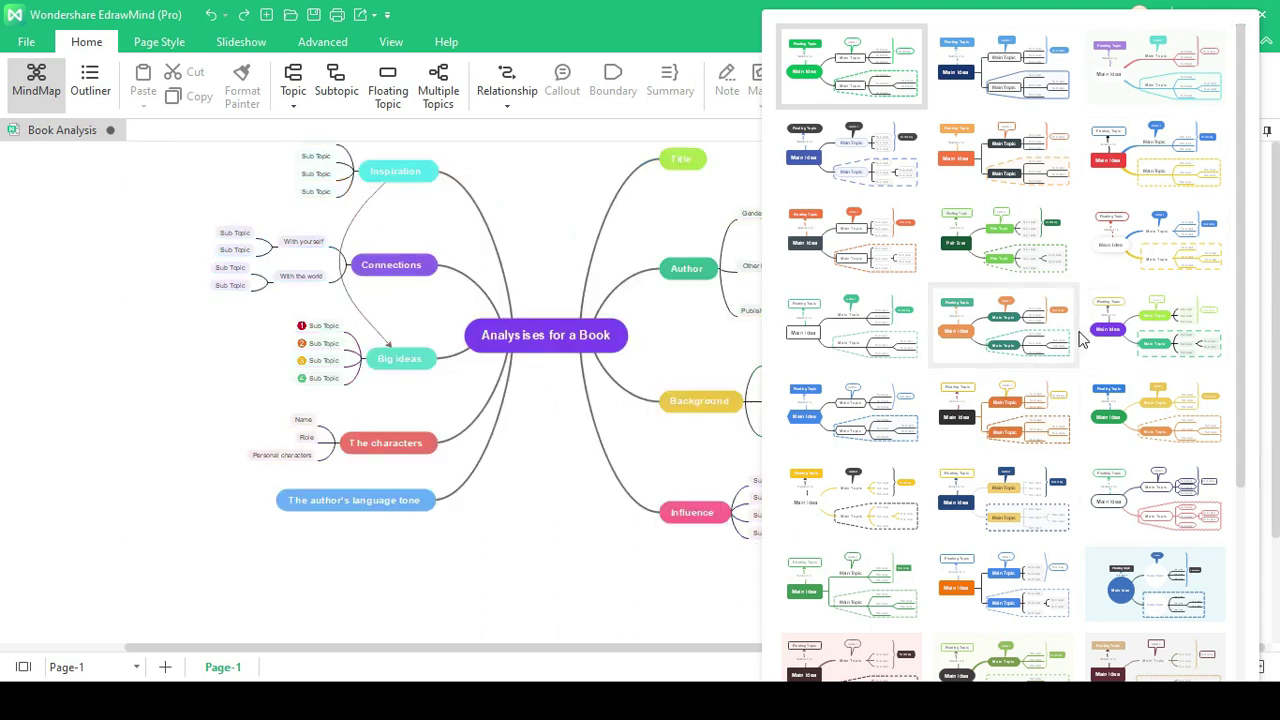
{"action": "scroll", "coordinate": [1080, 385], "scroll_direction": "down", "scroll_amount": 3}
{"action": "scroll", "coordinate": [1080, 390], "scroll_direction": "down", "scroll_amount": 1}
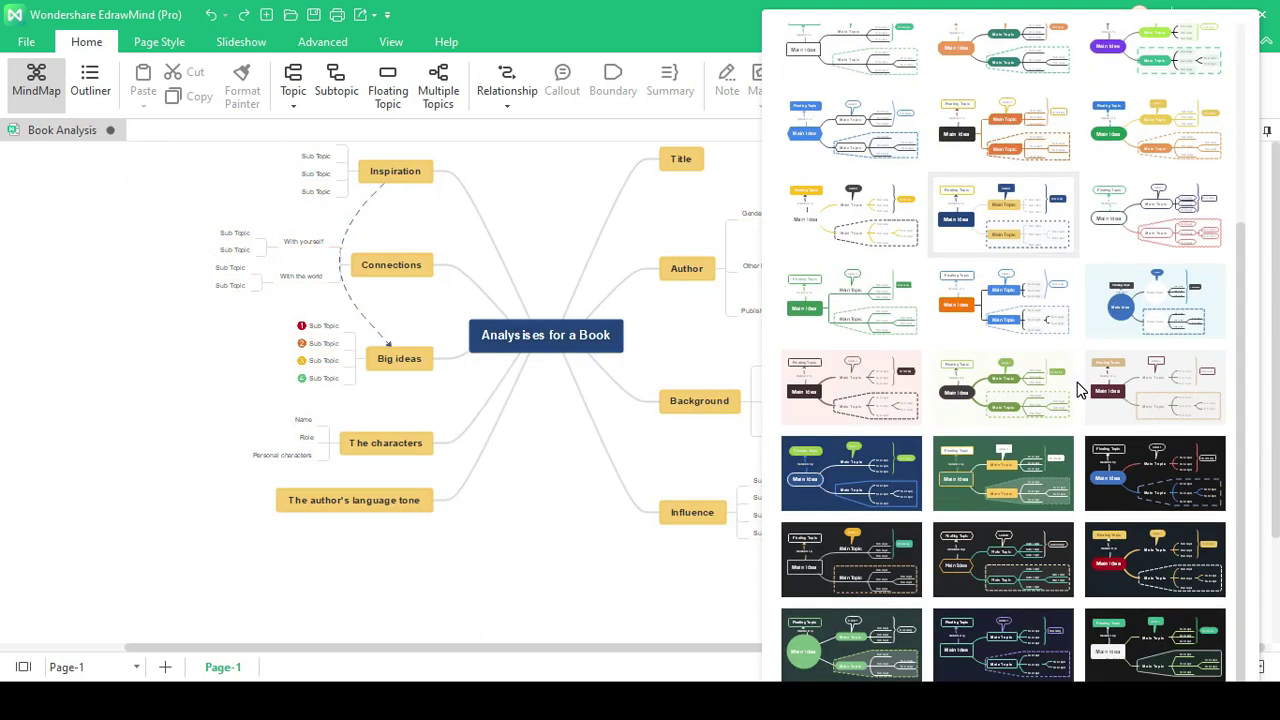
{"action": "scroll", "coordinate": [1080, 390], "scroll_direction": "up", "scroll_amount": 3}
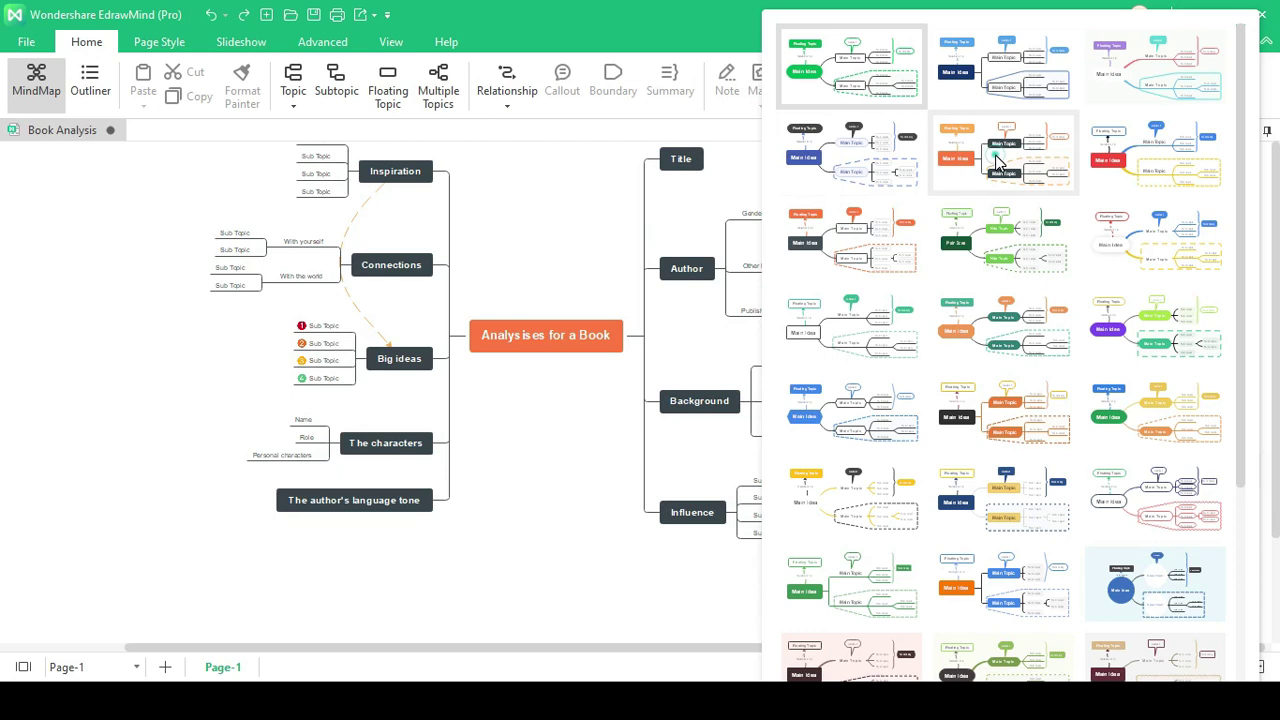
{"action": "left_click", "coordinate": [997, 162]}
{"action": "key", "text": "ctrl+z"}
Use Brainstorming to collect the ideas "pumps", "Centrifugal pump", "topic 1" and "topic 2"
{"action": "left_click", "coordinate": [322, 42]}
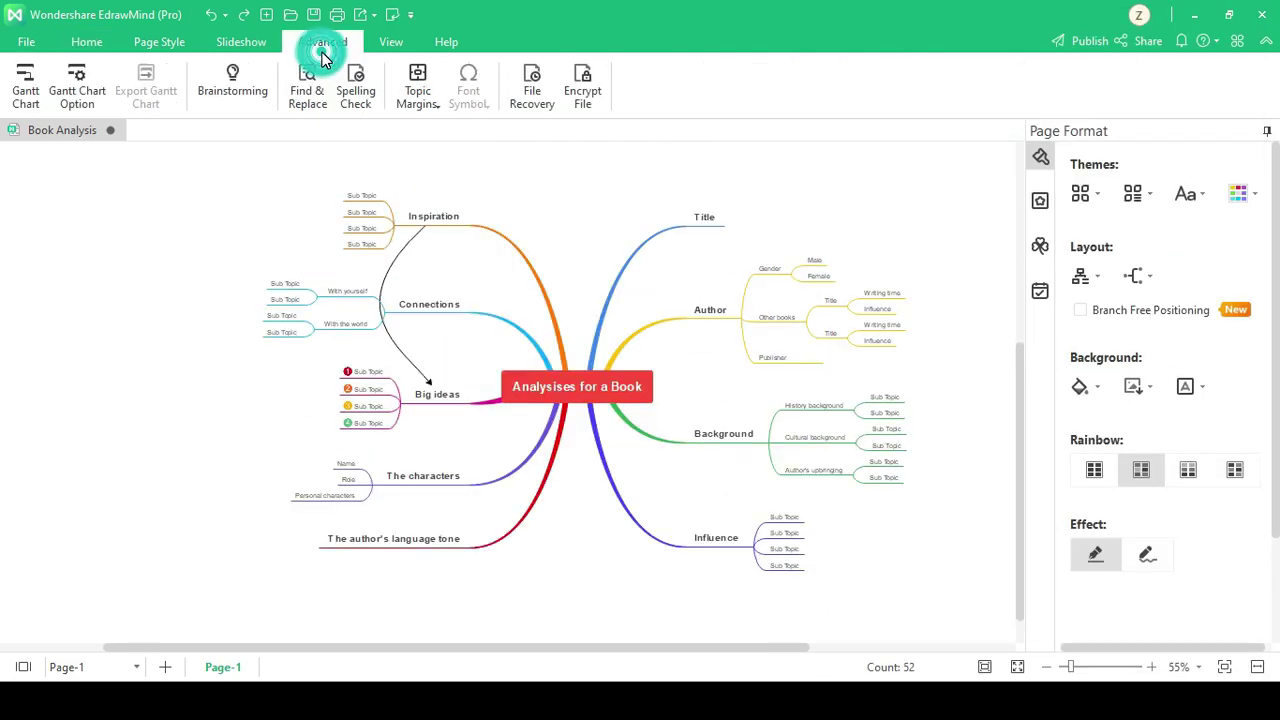
{"action": "left_click", "coordinate": [230, 82]}
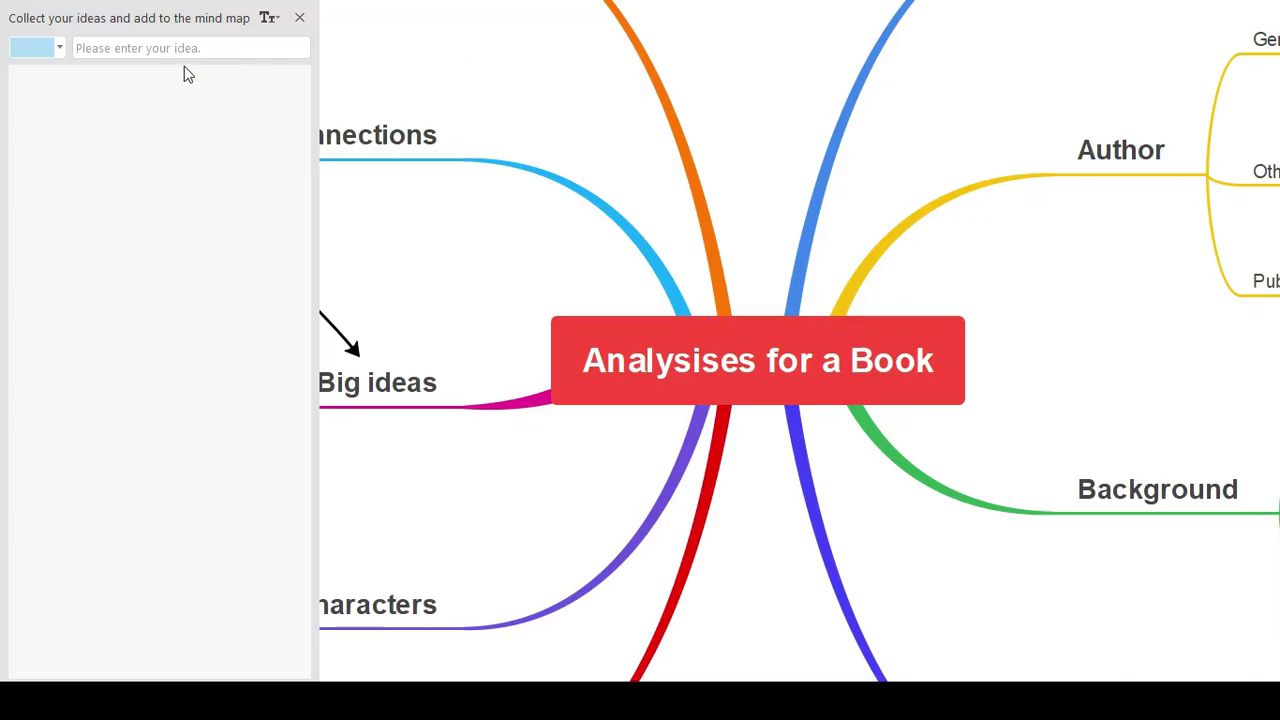
{"action": "left_click", "coordinate": [196, 49]}
{"action": "type", "text": "pumps"}
{"action": "key", "text": "Return"}
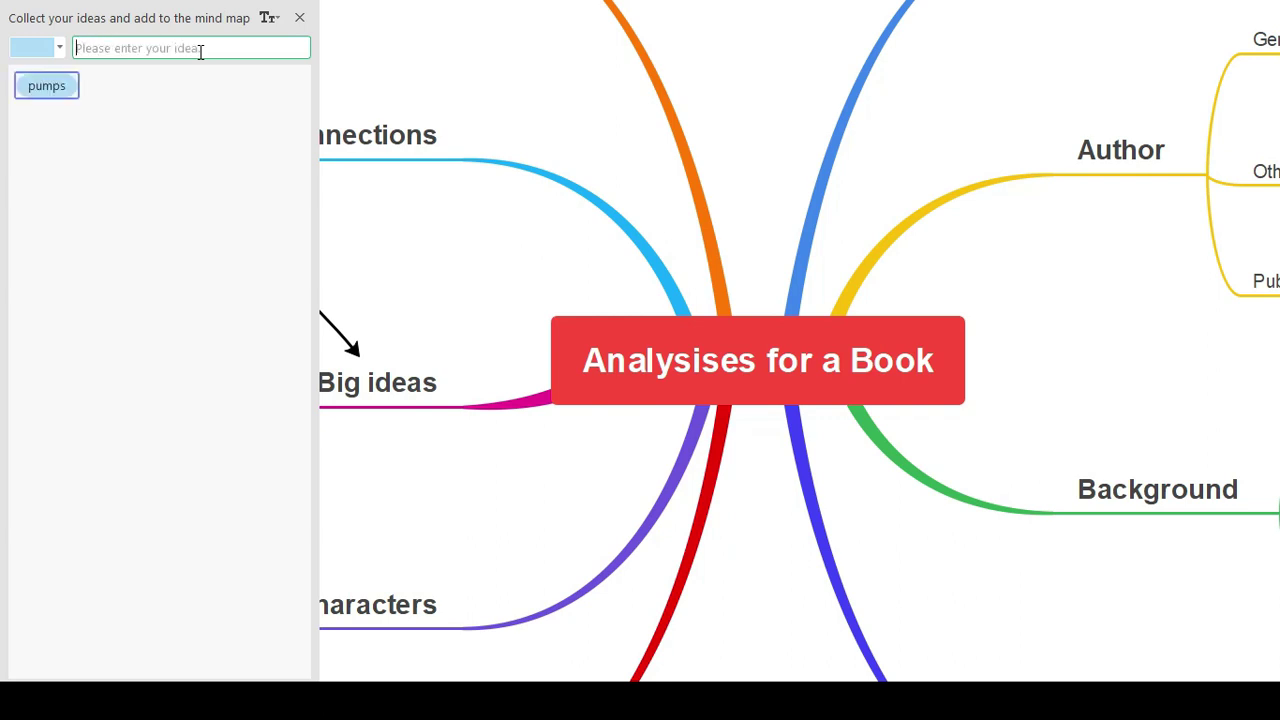
{"action": "type", "text": "Centrifugal pump"}
{"action": "key", "text": "Return"}
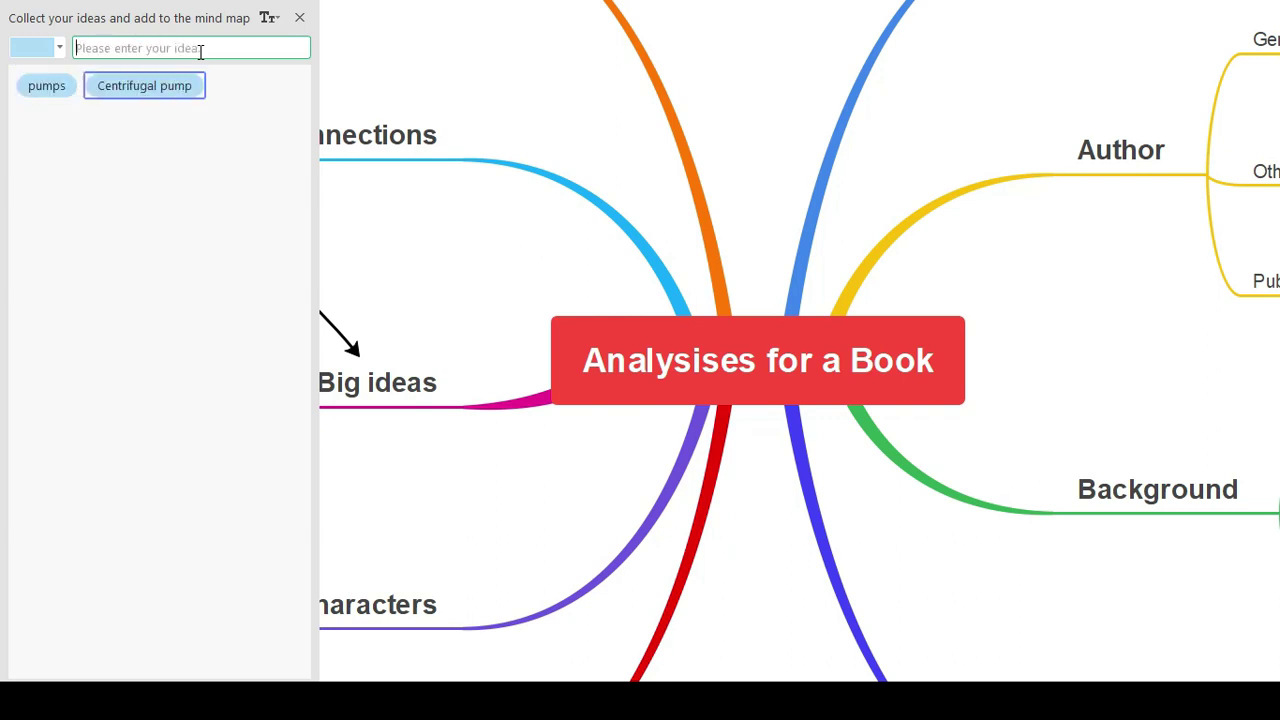
{"action": "type", "text": "topic 1"}
{"action": "key", "text": "Return"}
{"action": "type", "text": "topic 2"}
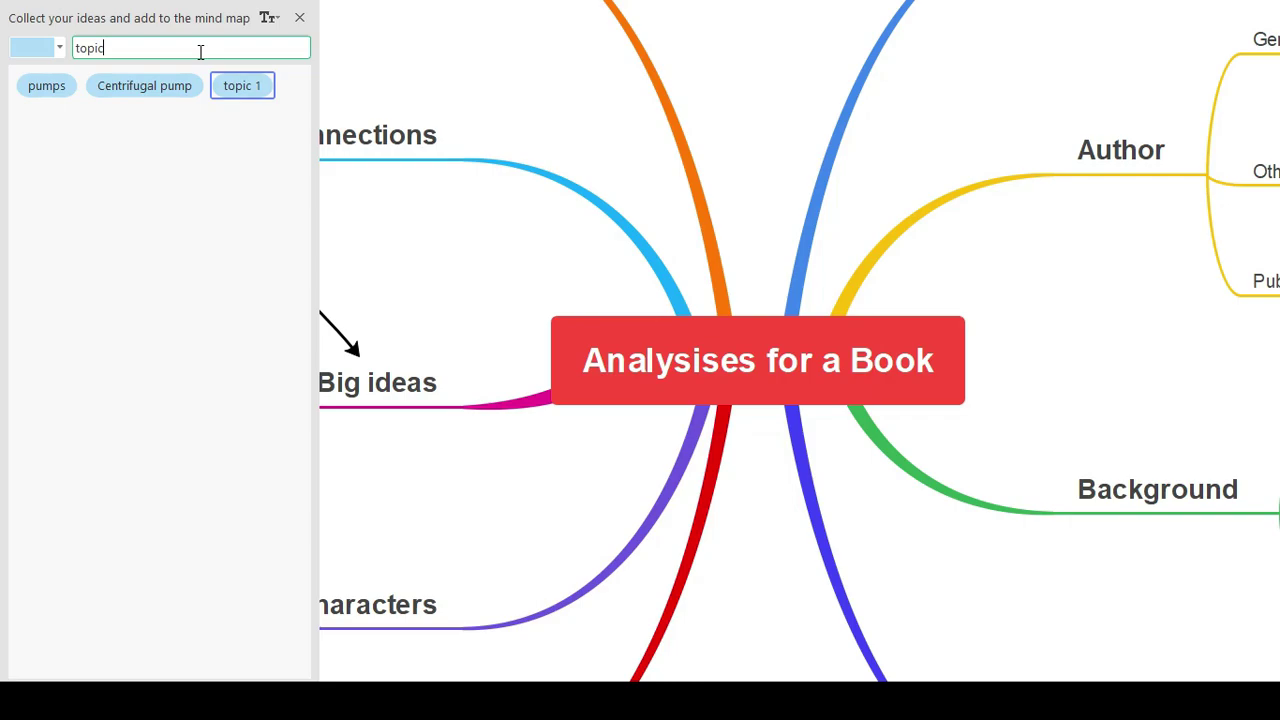
{"action": "key", "text": "Return"}
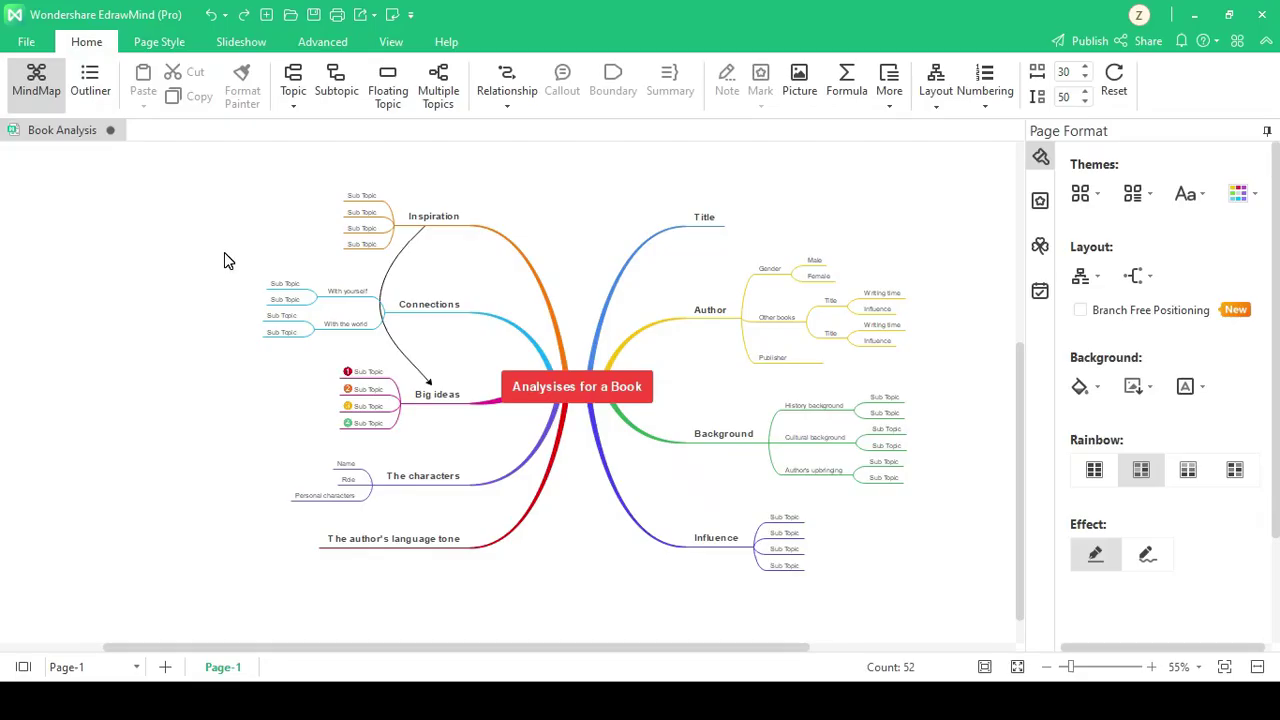
Auto-create a slide deck from the mind map and present the map by traversing its topics
{"action": "left_click", "coordinate": [228, 46]}
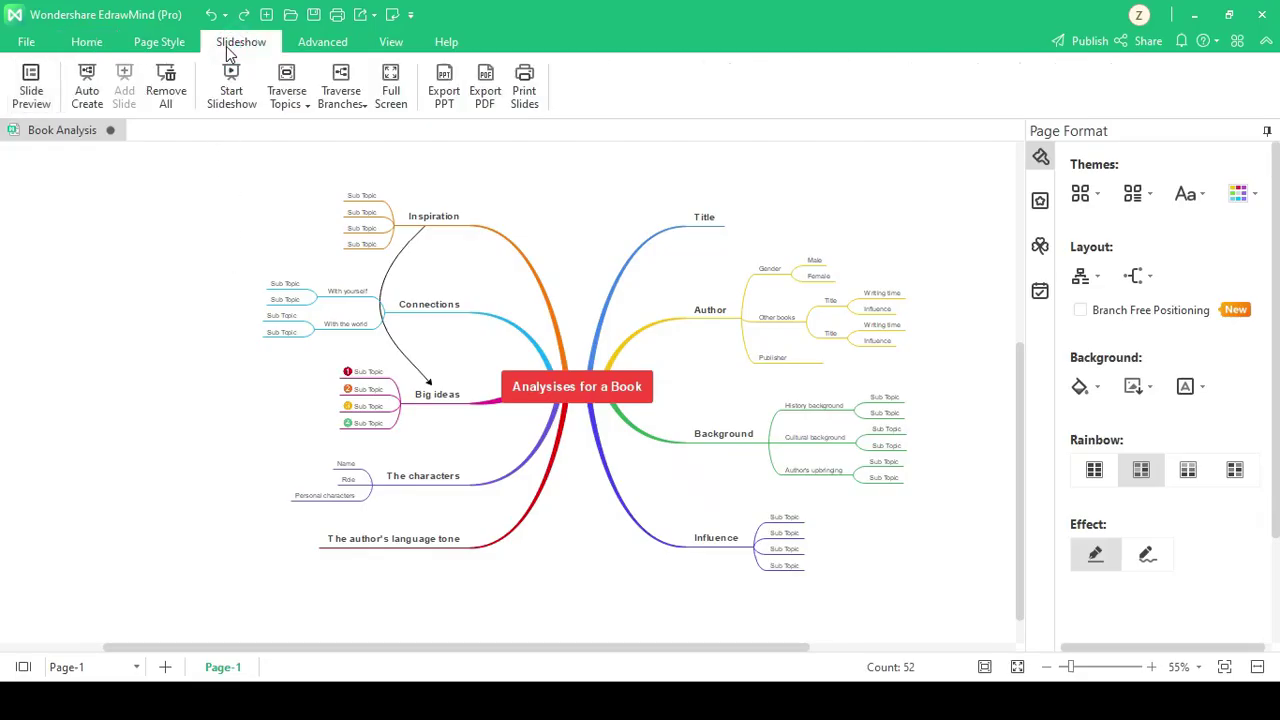
{"action": "left_click", "coordinate": [87, 96]}
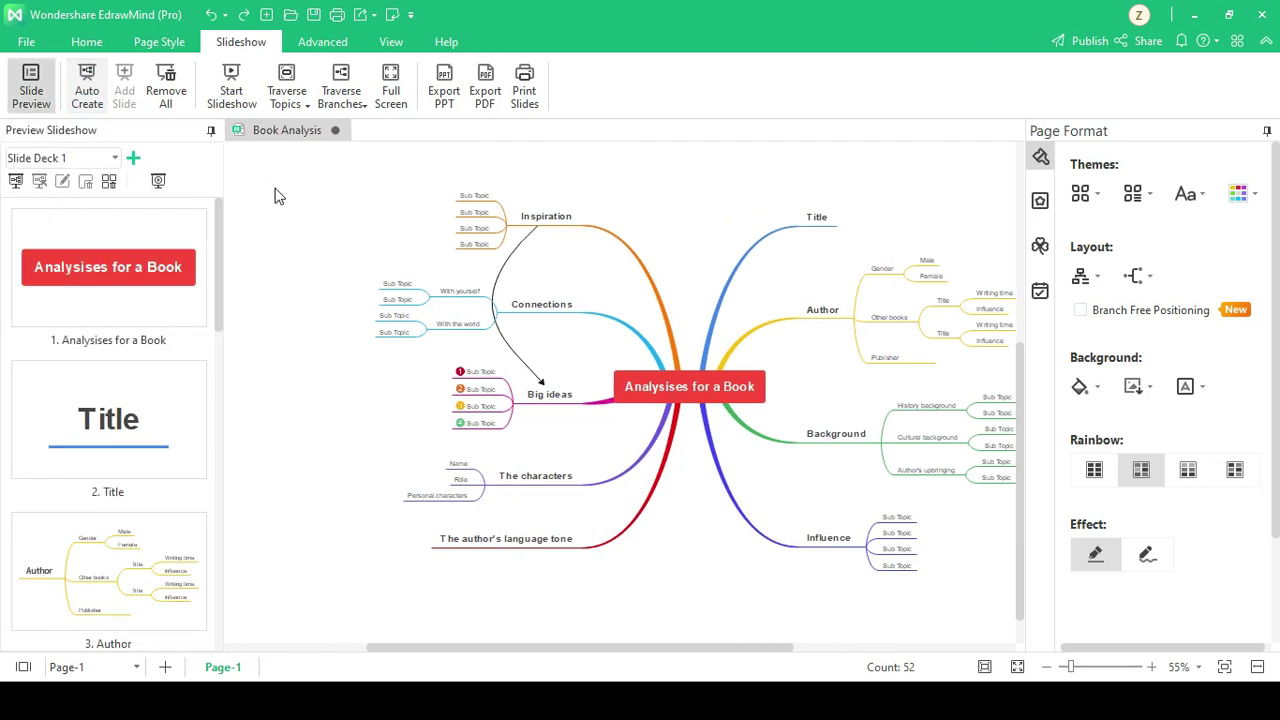
{"action": "left_click", "coordinate": [305, 107]}
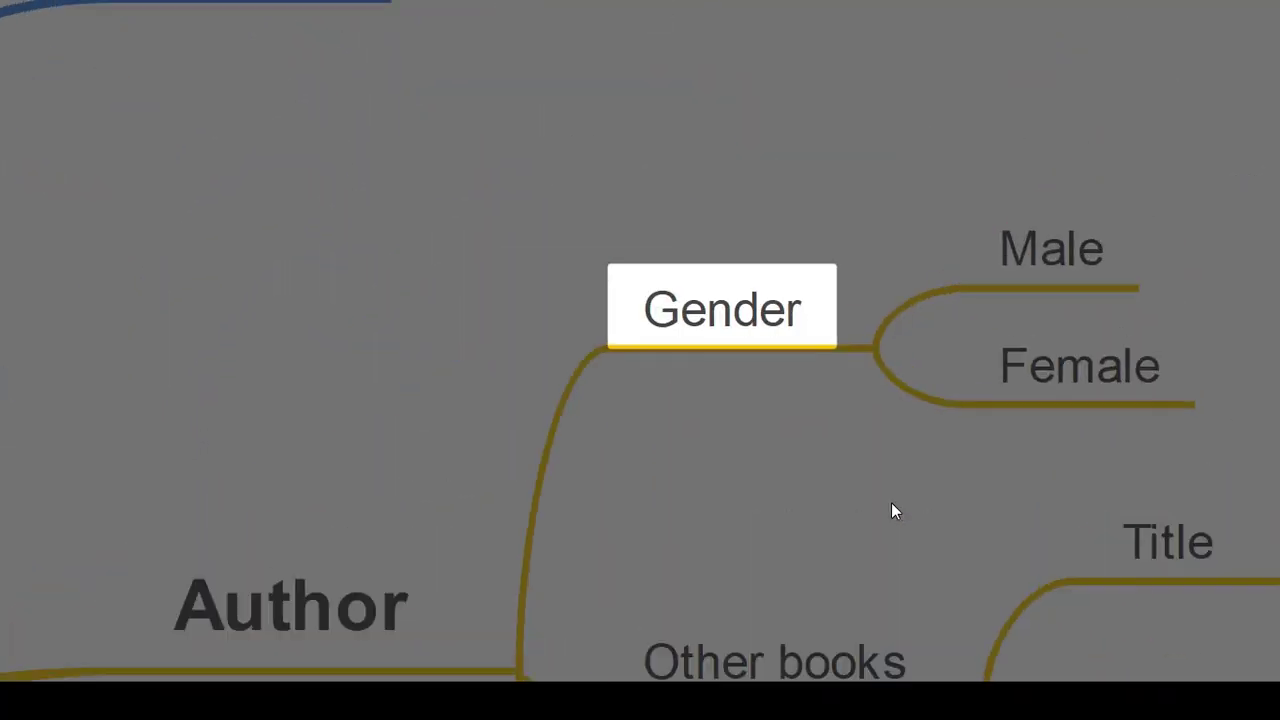
{"action": "key", "text": "Right"}
{"action": "key", "text": "Escape"}
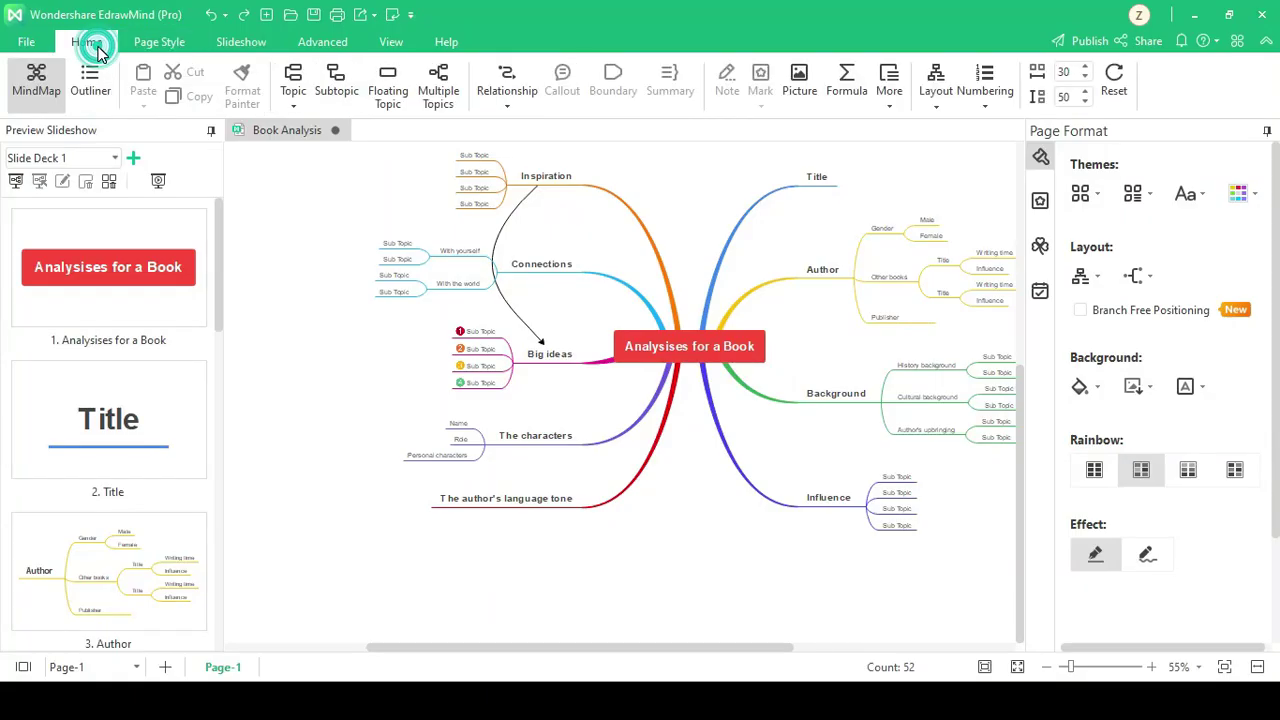
Switch the mind map to the outline view and look through its topic hierarchy
{"action": "left_click", "coordinate": [97, 92]}
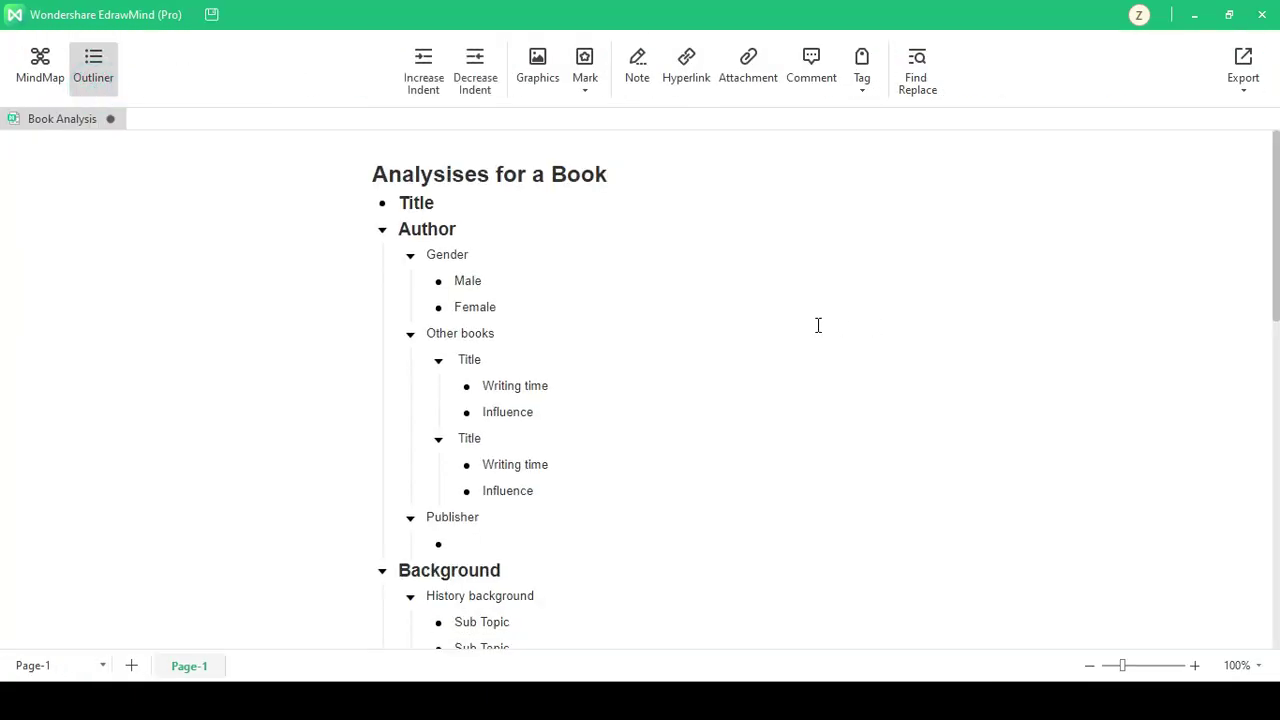
{"action": "scroll", "coordinate": [817, 330], "scroll_direction": "down", "scroll_amount": 10}
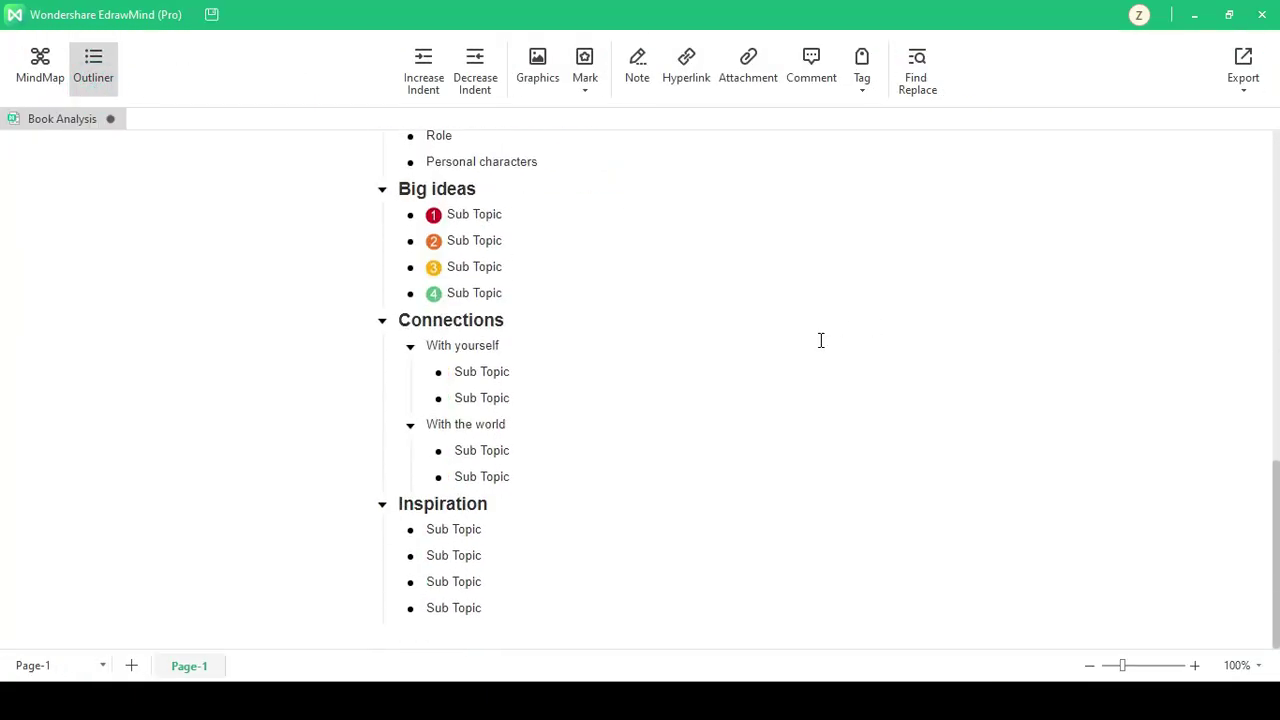
{"action": "scroll", "coordinate": [815, 341], "scroll_direction": "up", "scroll_amount": 5}
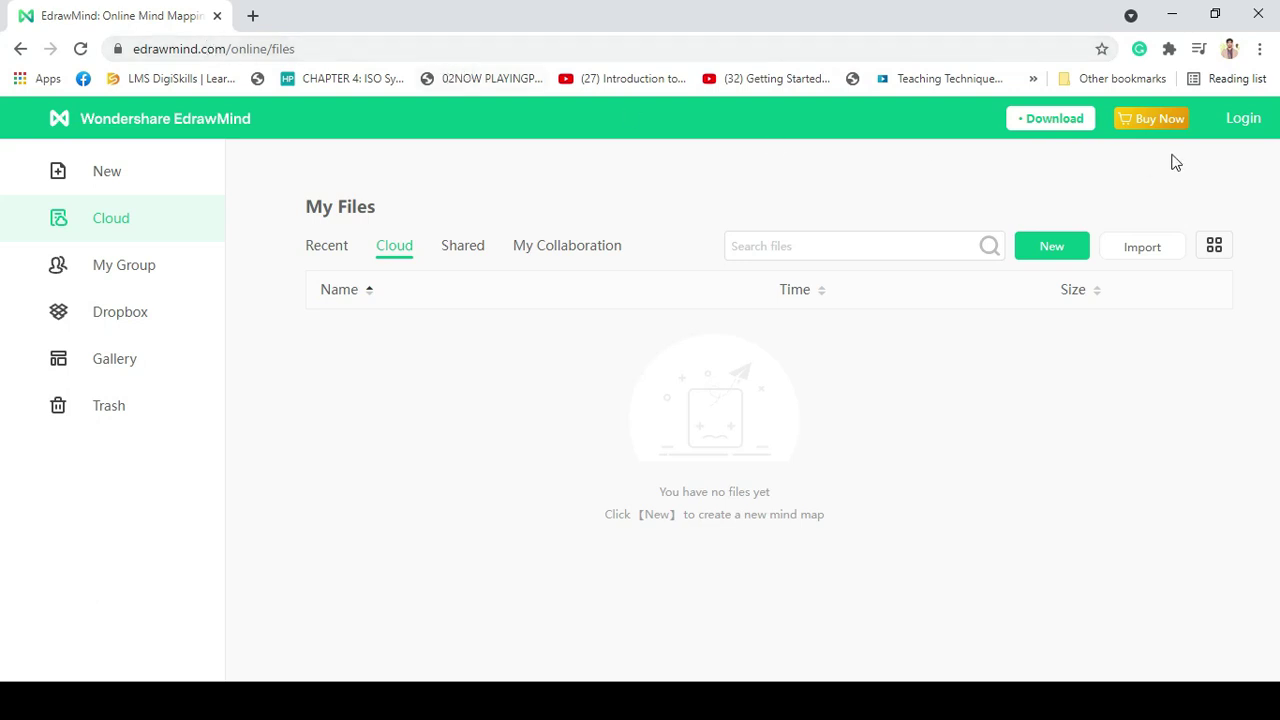
Switch to EdrawMind online in the browser, log in and create a group named "Topic 1"
{"action": "left_click", "coordinate": [1243, 120]}
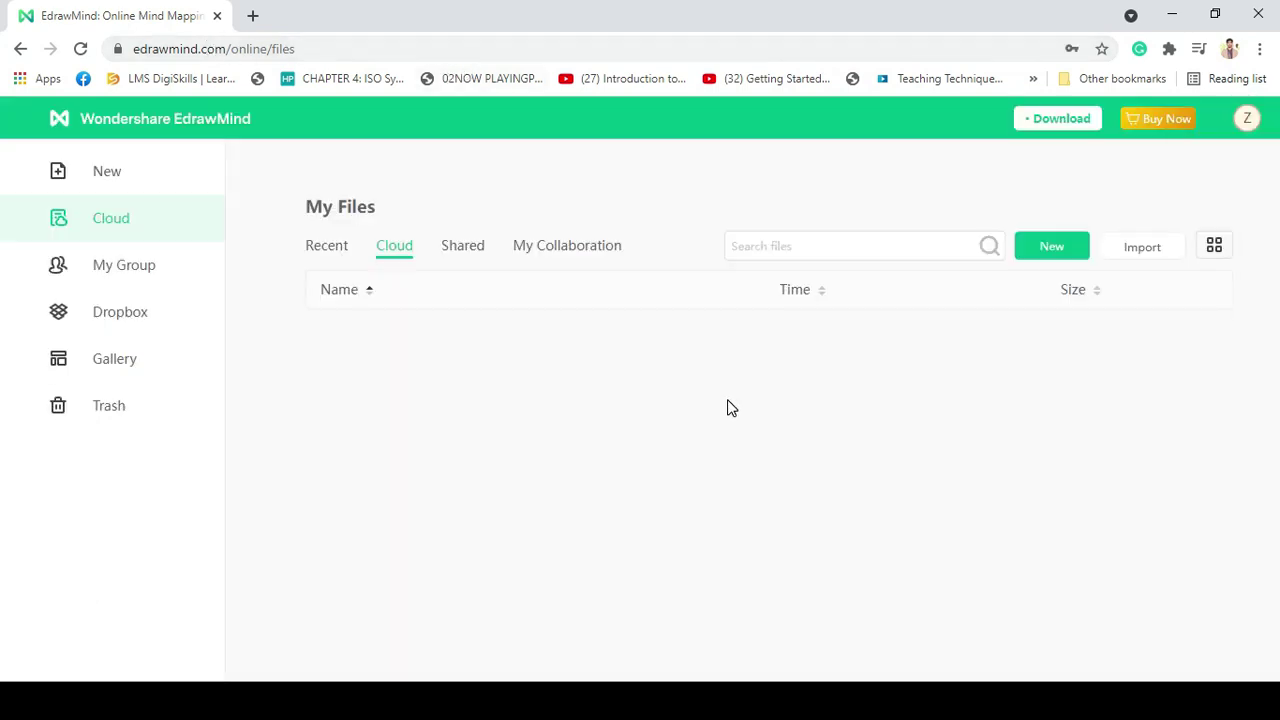
{"action": "left_click", "coordinate": [146, 273]}
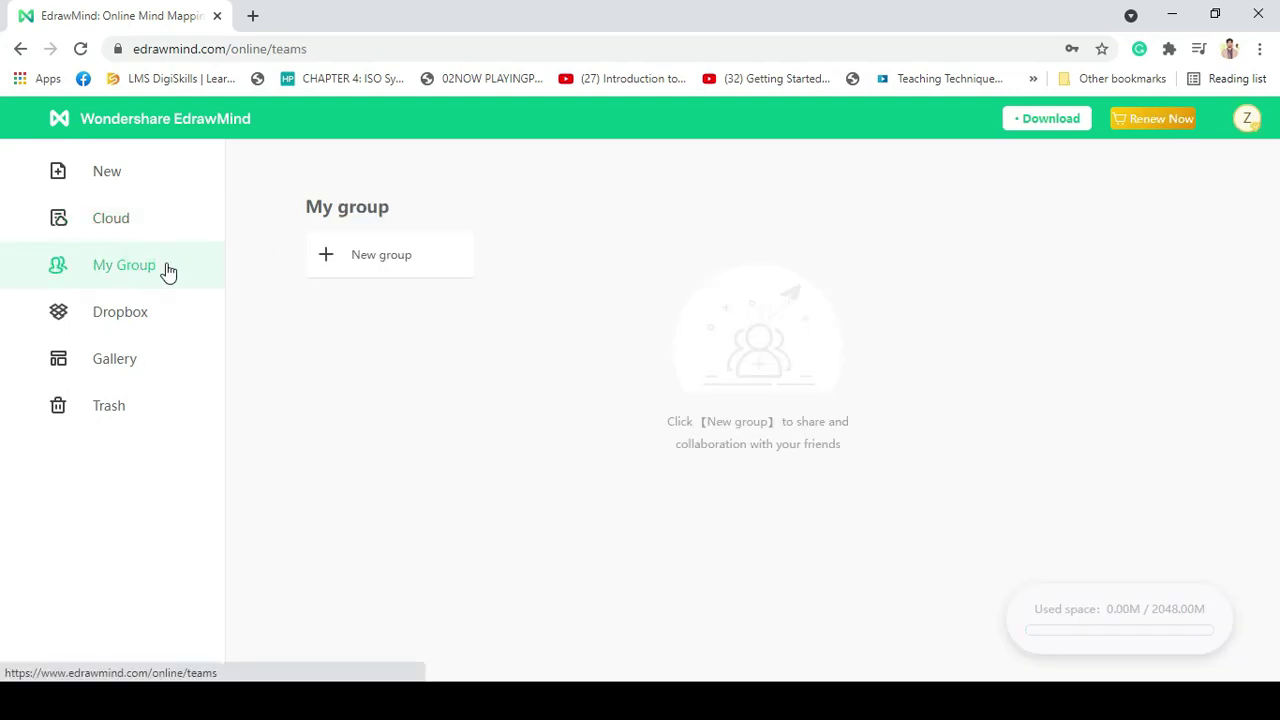
{"action": "left_click", "coordinate": [337, 256]}
{"action": "type", "text": "T"}
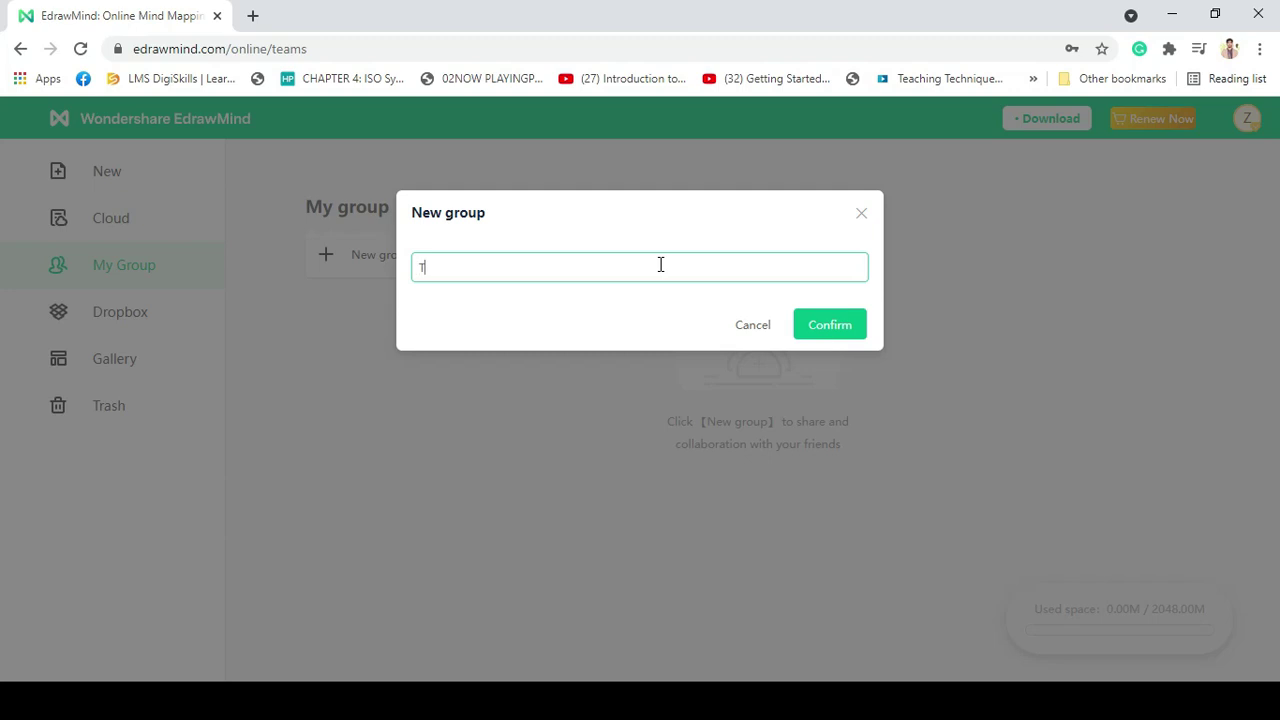
{"action": "type", "text": "opic 1"}
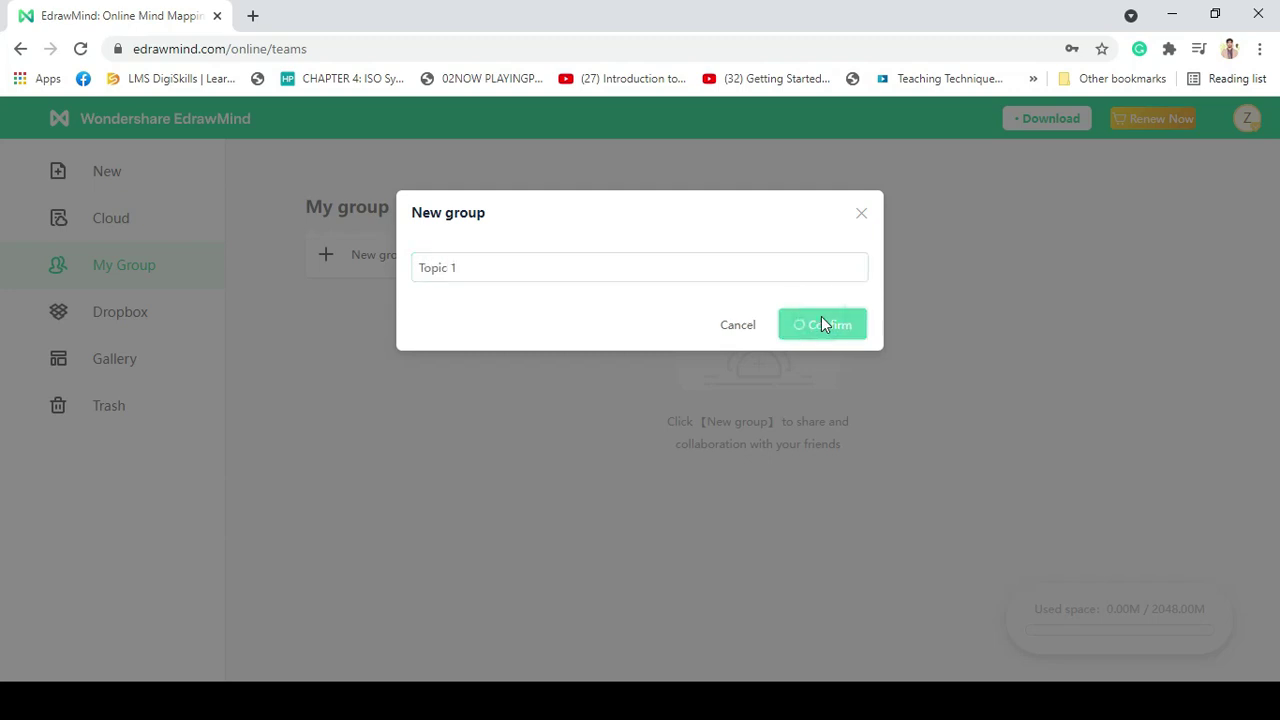
{"action": "left_click", "coordinate": [821, 316]}
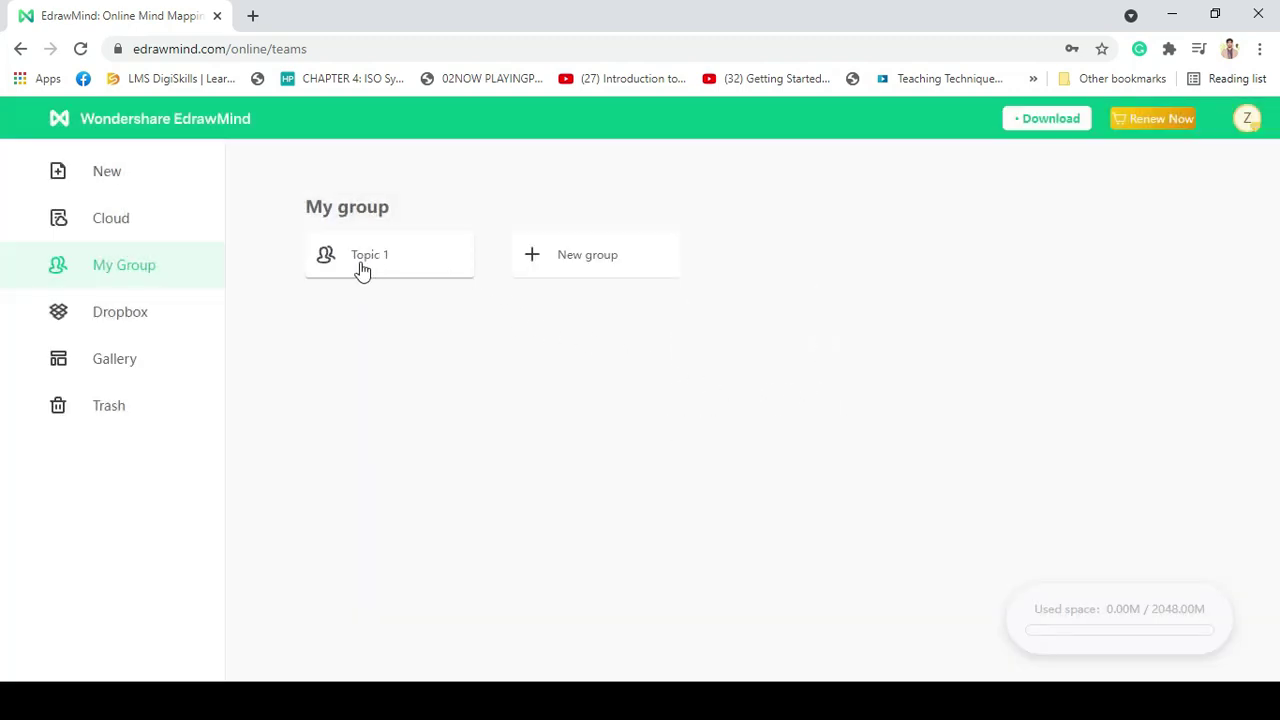
Open the Topic 1 group and start adding a group member
{"action": "left_click", "coordinate": [310, 266]}
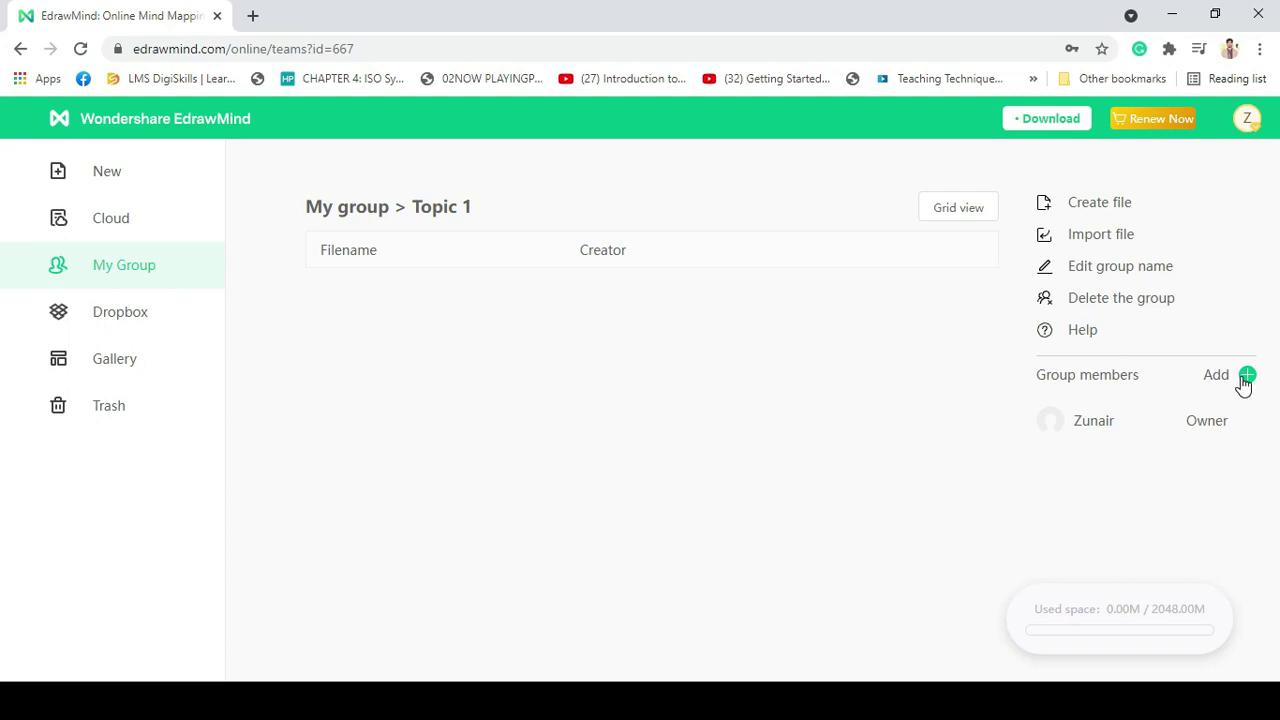
{"action": "left_click", "coordinate": [1243, 379]}
Open the "How the Steel Was Tempered" mind map from the online gallery and open its One Sentence Comment topic for editing
{"action": "left_click", "coordinate": [124, 358]}
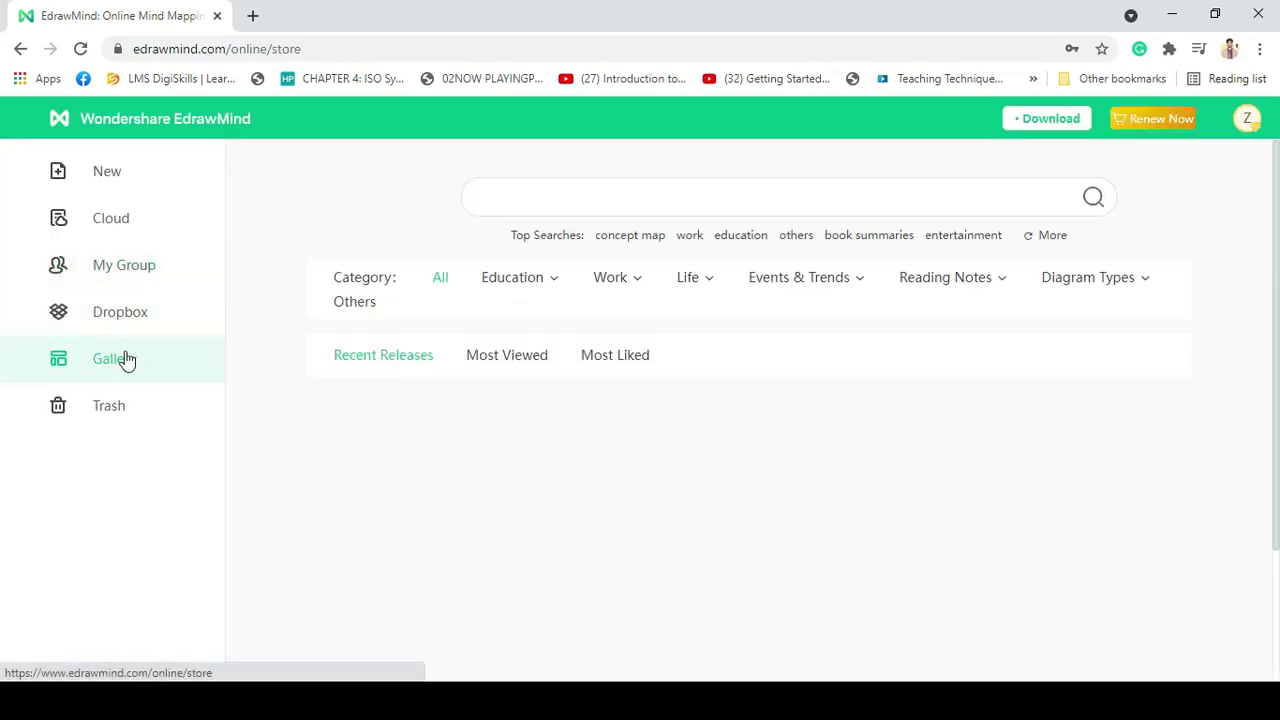
{"action": "scroll", "coordinate": [266, 351], "scroll_direction": "down", "scroll_amount": 10}
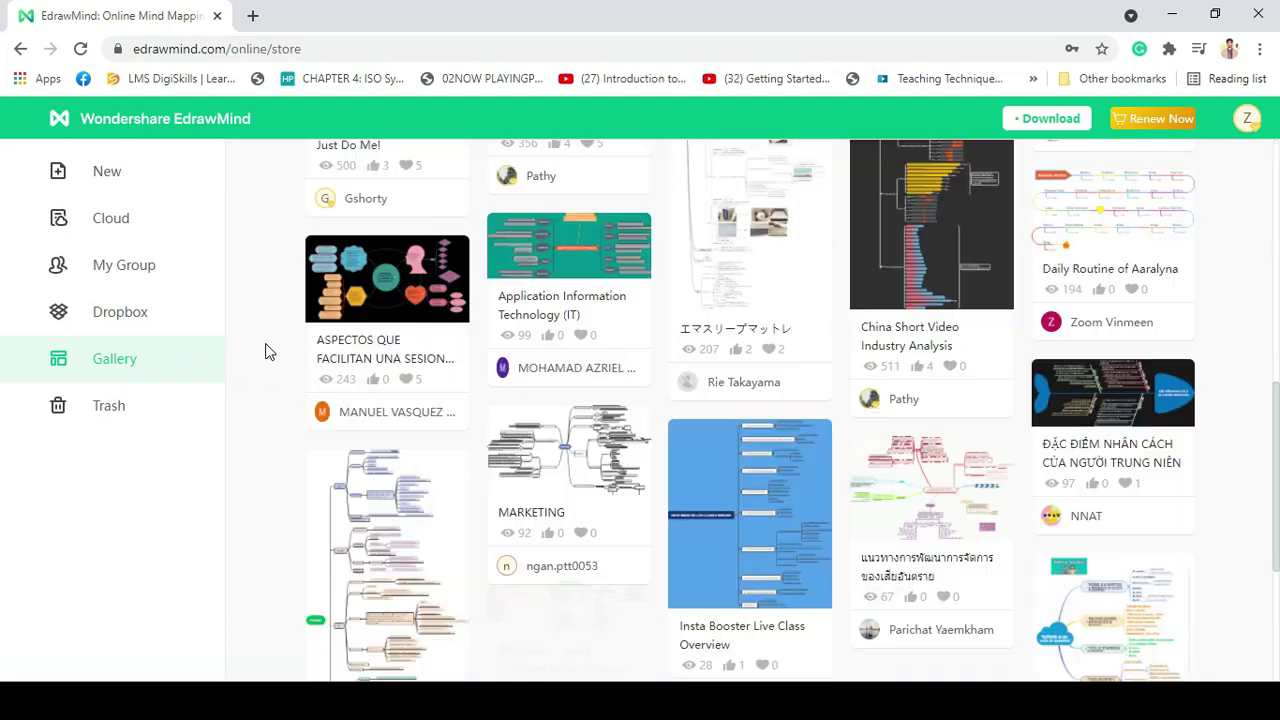
{"action": "scroll", "coordinate": [266, 351], "scroll_direction": "up", "scroll_amount": 10}
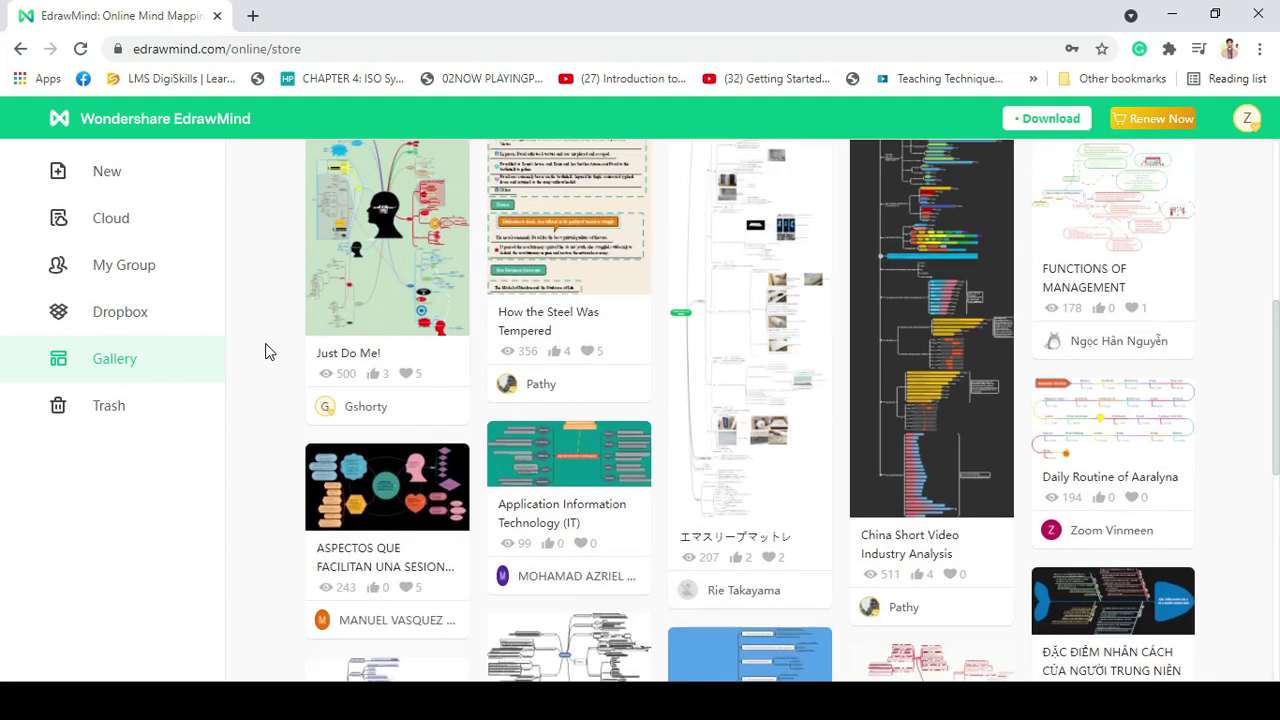
{"action": "scroll", "coordinate": [268, 351], "scroll_direction": "down", "scroll_amount": 1}
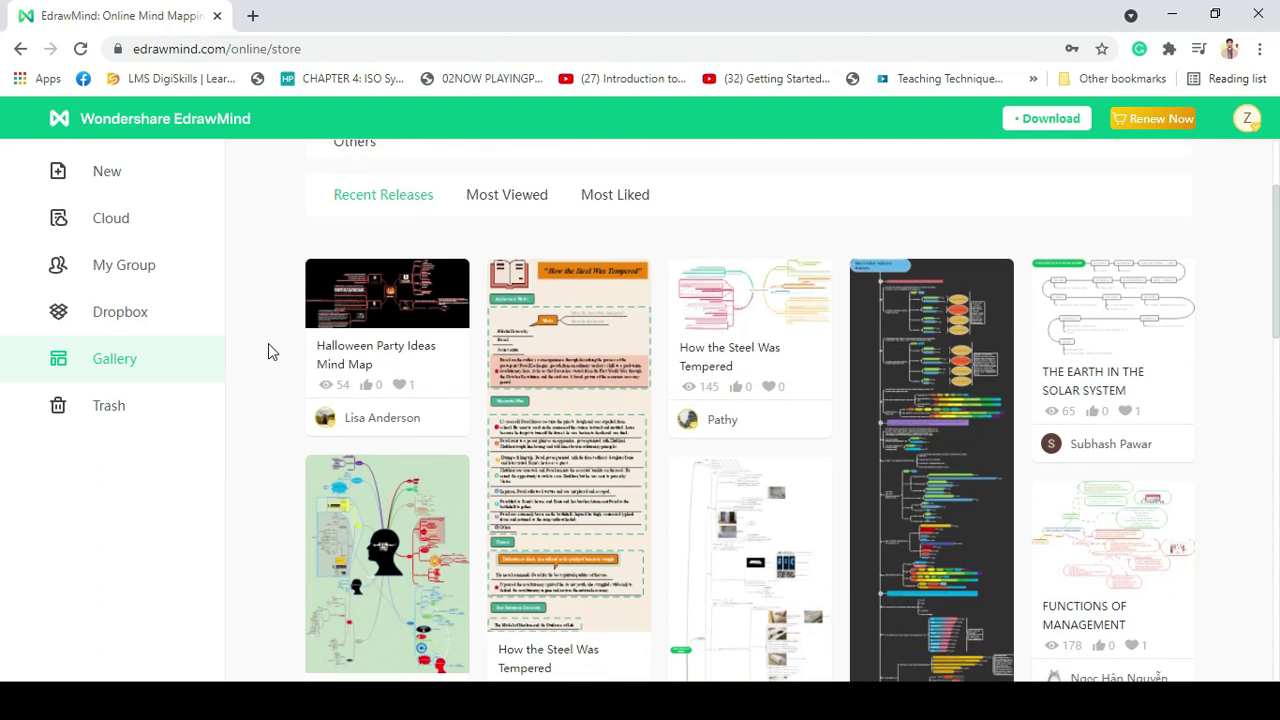
{"action": "left_click", "coordinate": [783, 316]}
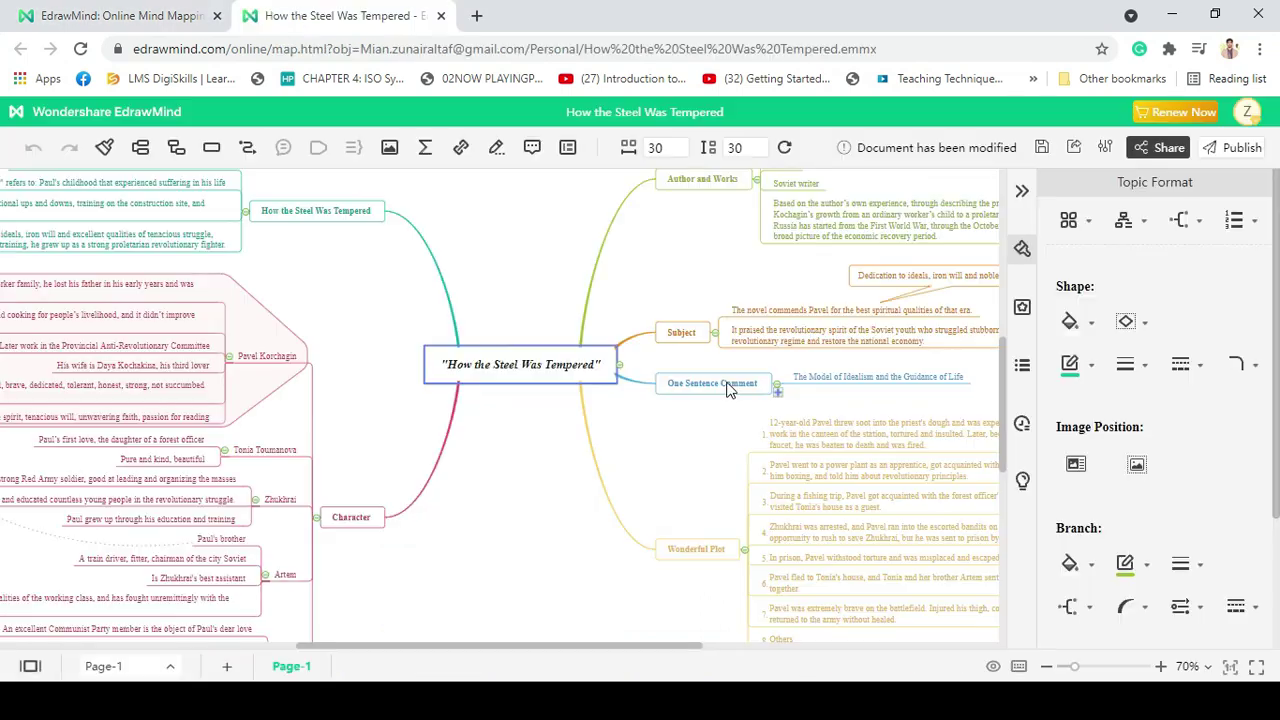
{"action": "double_click", "coordinate": [747, 381]}
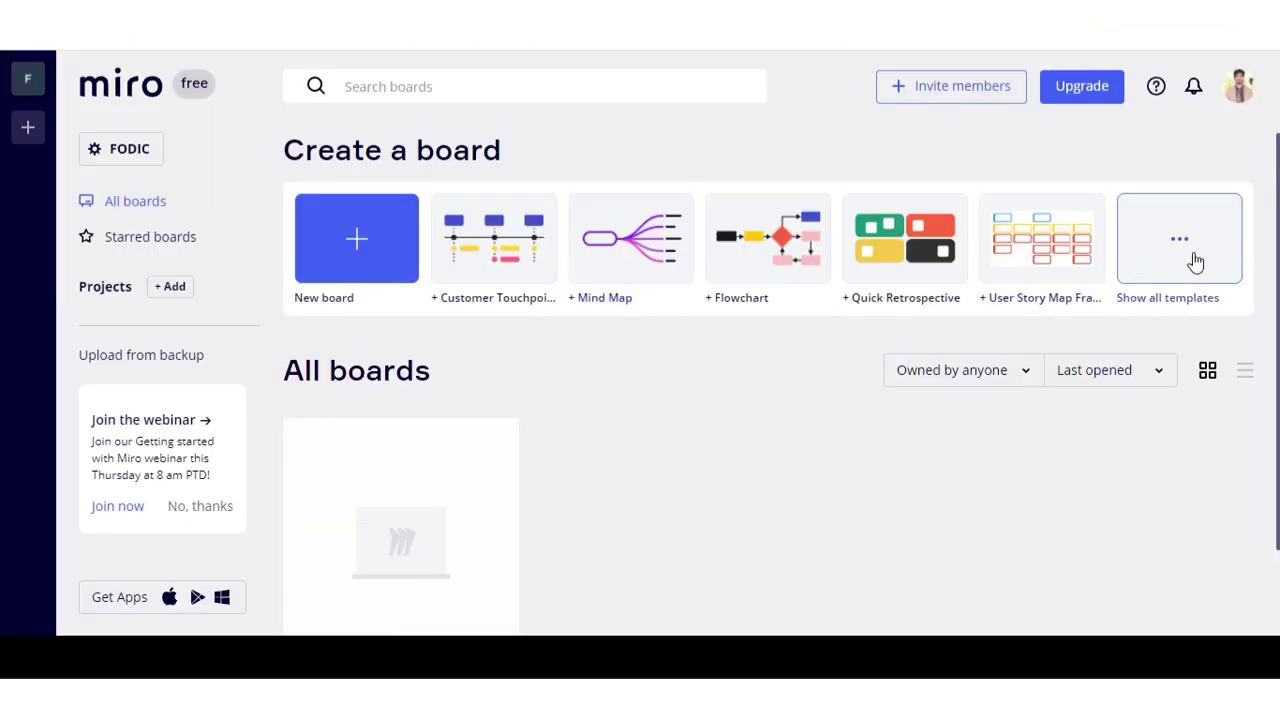
Browse the Mapping & Diagramming templates and create a board from the Job Map template
{"action": "left_click", "coordinate": [1180, 251]}
{"action": "scroll", "coordinate": [866, 315], "scroll_direction": "down", "scroll_amount": 5}
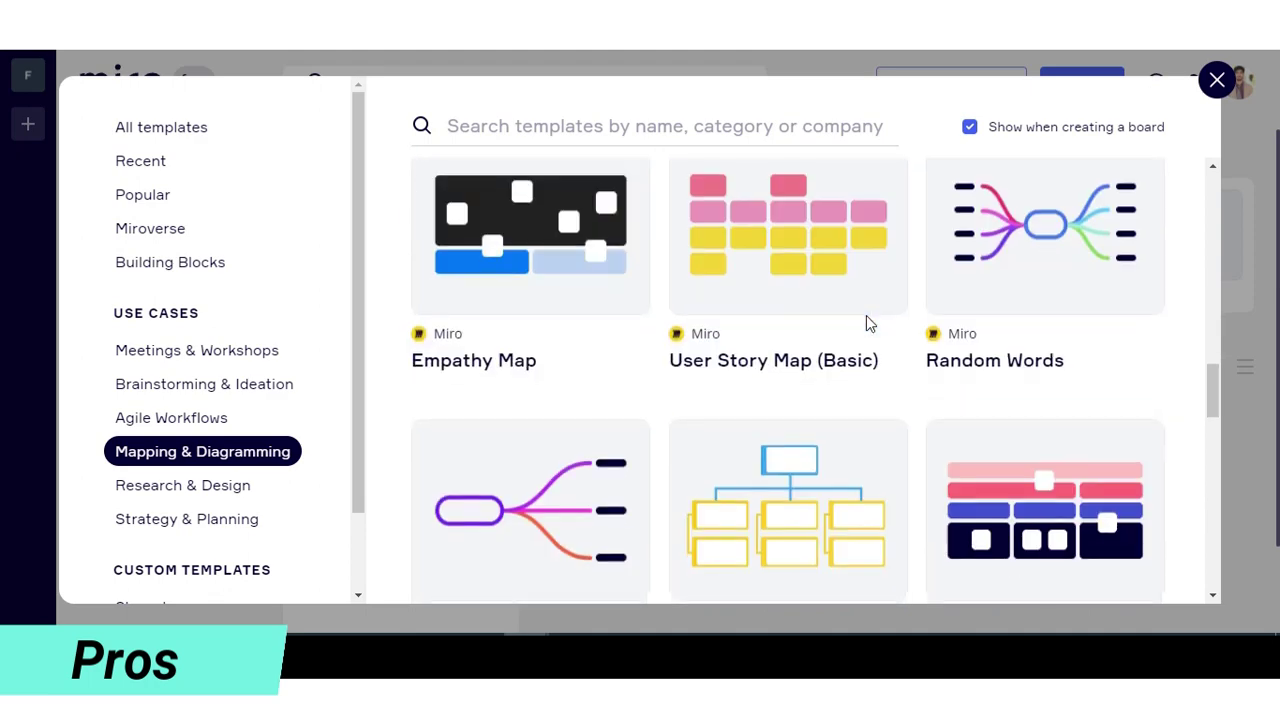
{"action": "scroll", "coordinate": [866, 315], "scroll_direction": "down", "scroll_amount": 10}
{"action": "scroll", "coordinate": [866, 315], "scroll_direction": "up", "scroll_amount": 9}
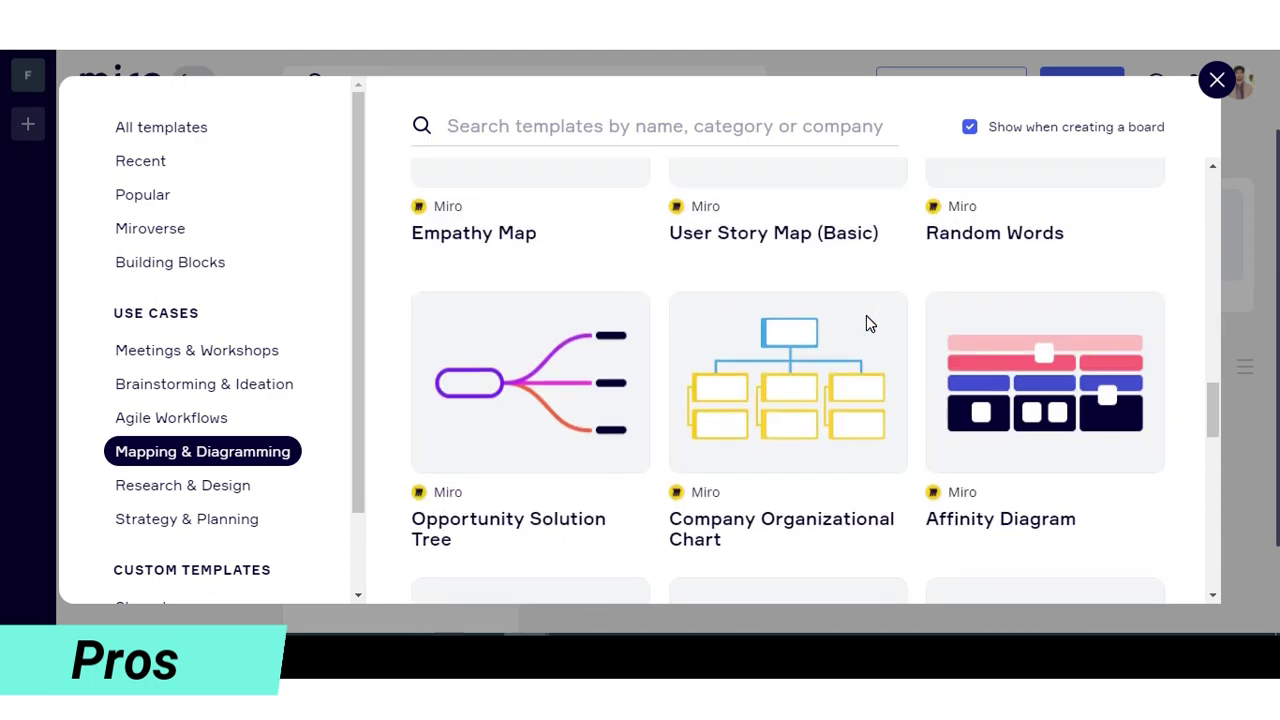
{"action": "scroll", "coordinate": [866, 320], "scroll_direction": "down", "scroll_amount": 3}
{"action": "scroll", "coordinate": [866, 320], "scroll_direction": "up", "scroll_amount": 1}
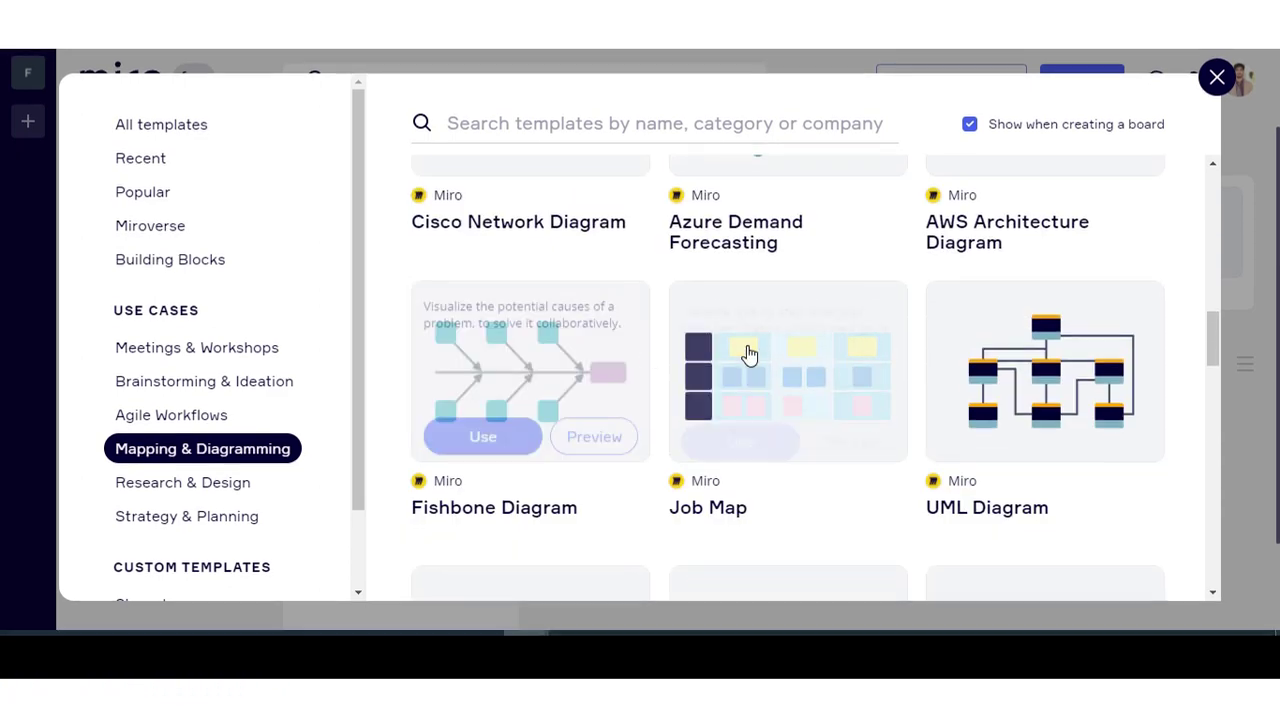
{"action": "left_click", "coordinate": [741, 440]}
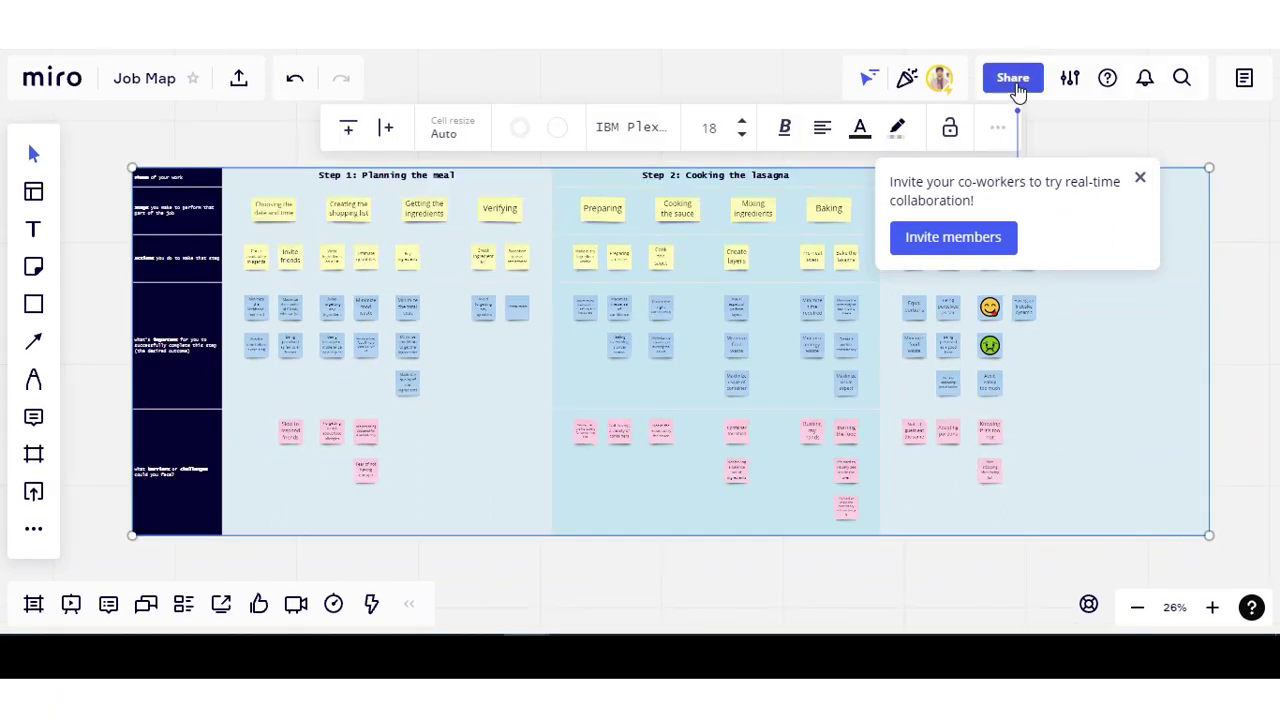
Look at the Job Map board's sharing options and at the video chat feature
{"action": "left_click", "coordinate": [1017, 88]}
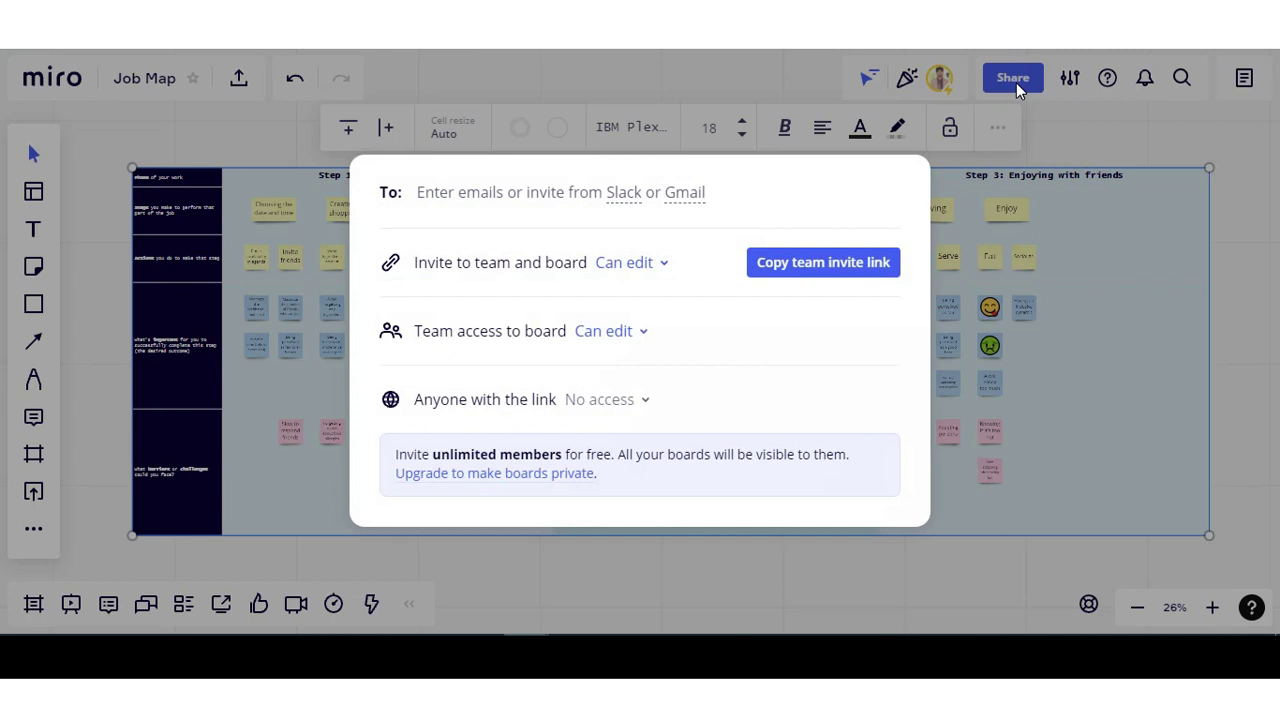
{"action": "left_click", "coordinate": [1005, 90]}
{"action": "left_click", "coordinate": [293, 604]}
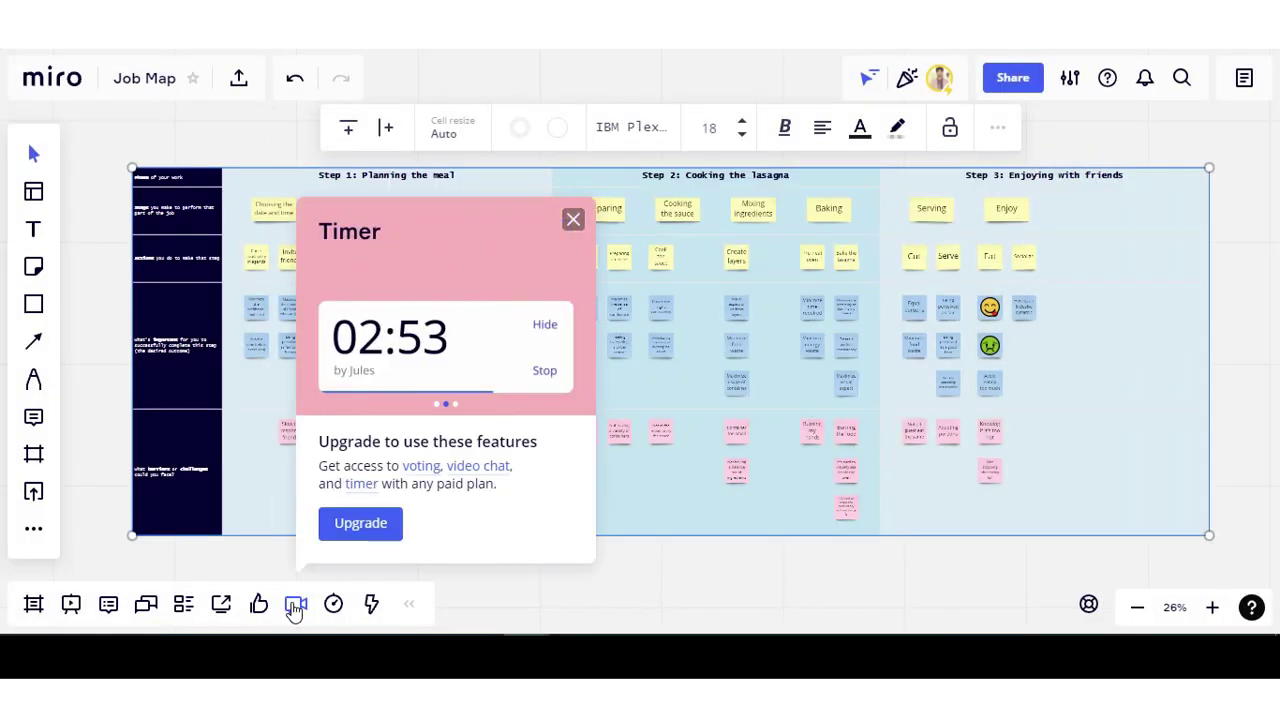
{"action": "left_click", "coordinate": [293, 604]}
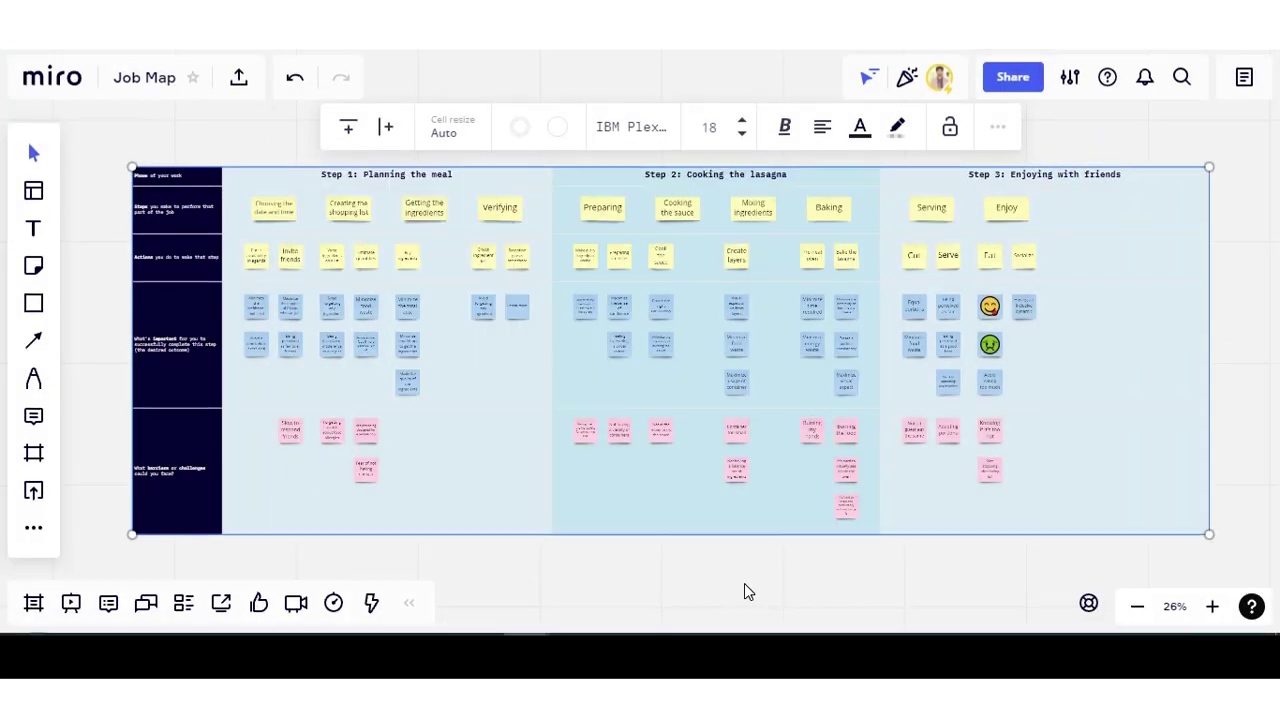
Search the board's apps for Jira and Google integrations, clear the search and look through the app list
{"action": "left_click", "coordinate": [34, 529]}
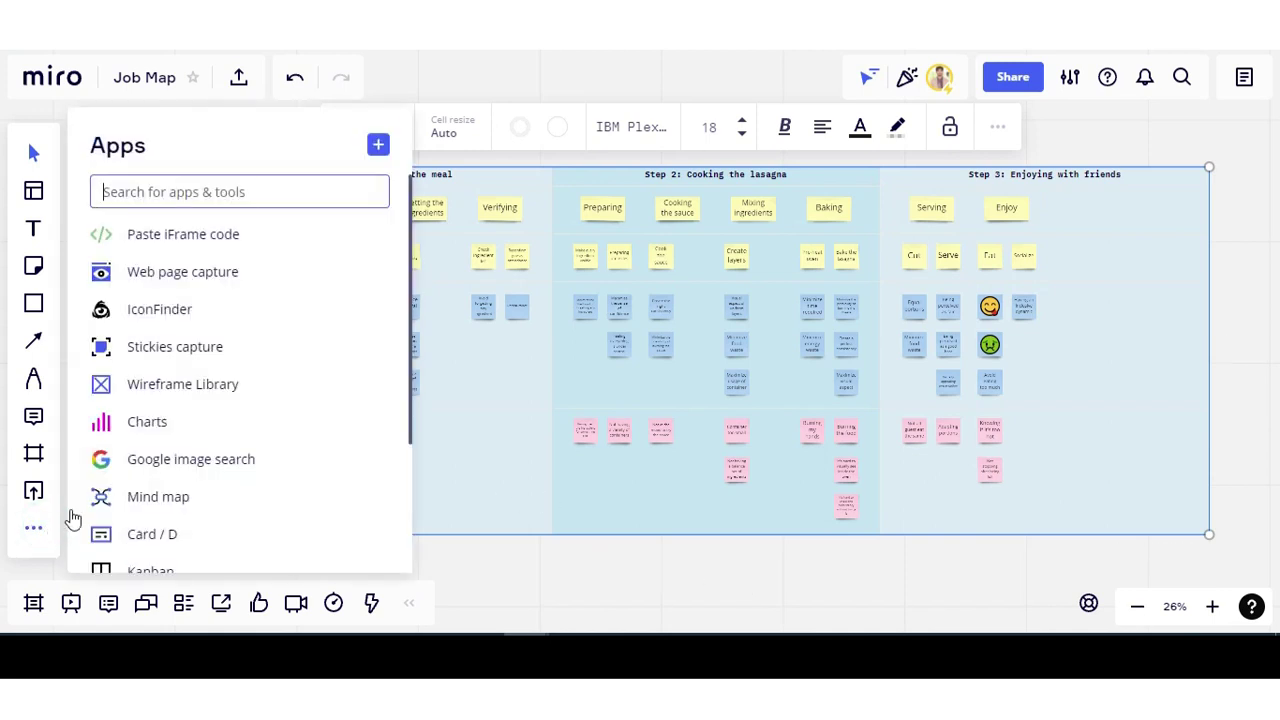
{"action": "type", "text": "jira"}
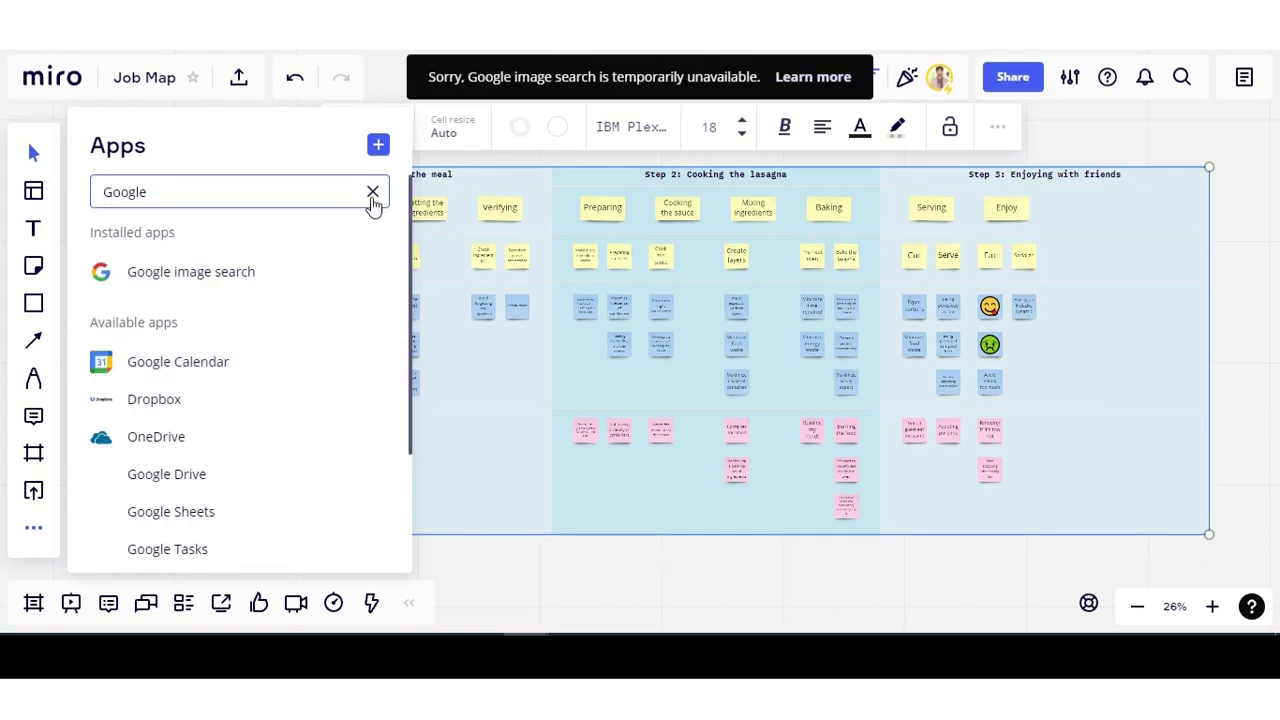
{"action": "left_click", "coordinate": [372, 192]}
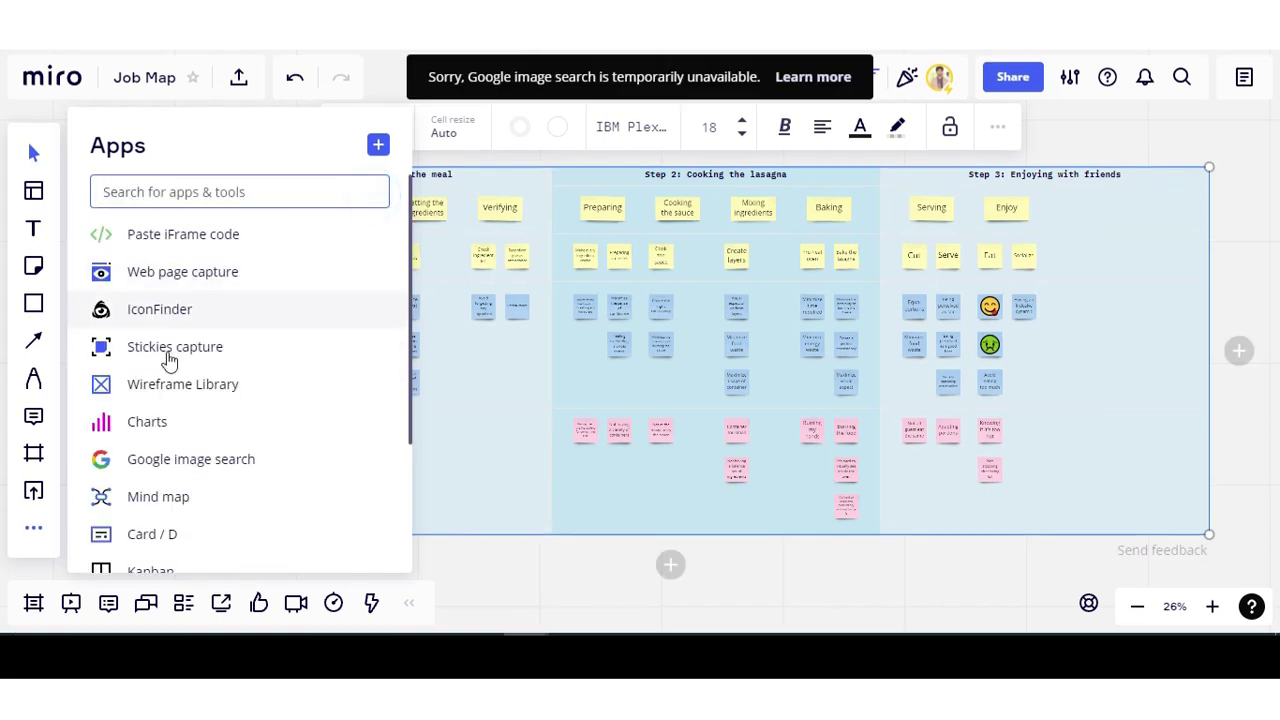
{"action": "scroll", "coordinate": [220, 423], "scroll_direction": "down", "scroll_amount": 4}
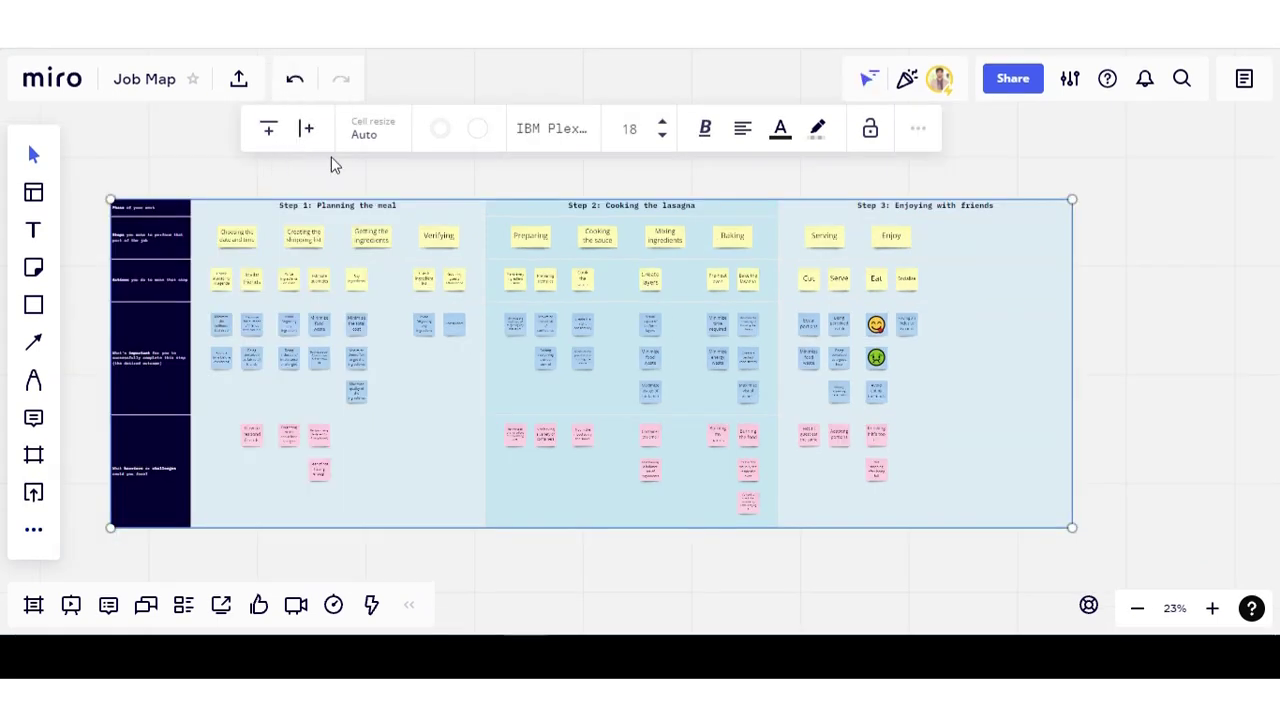
Sketch freehand outlines above and beside the job map and around Enjoy, and add Topic 1 and Topic 2 sticky notes
{"action": "left_click", "coordinate": [35, 380]}
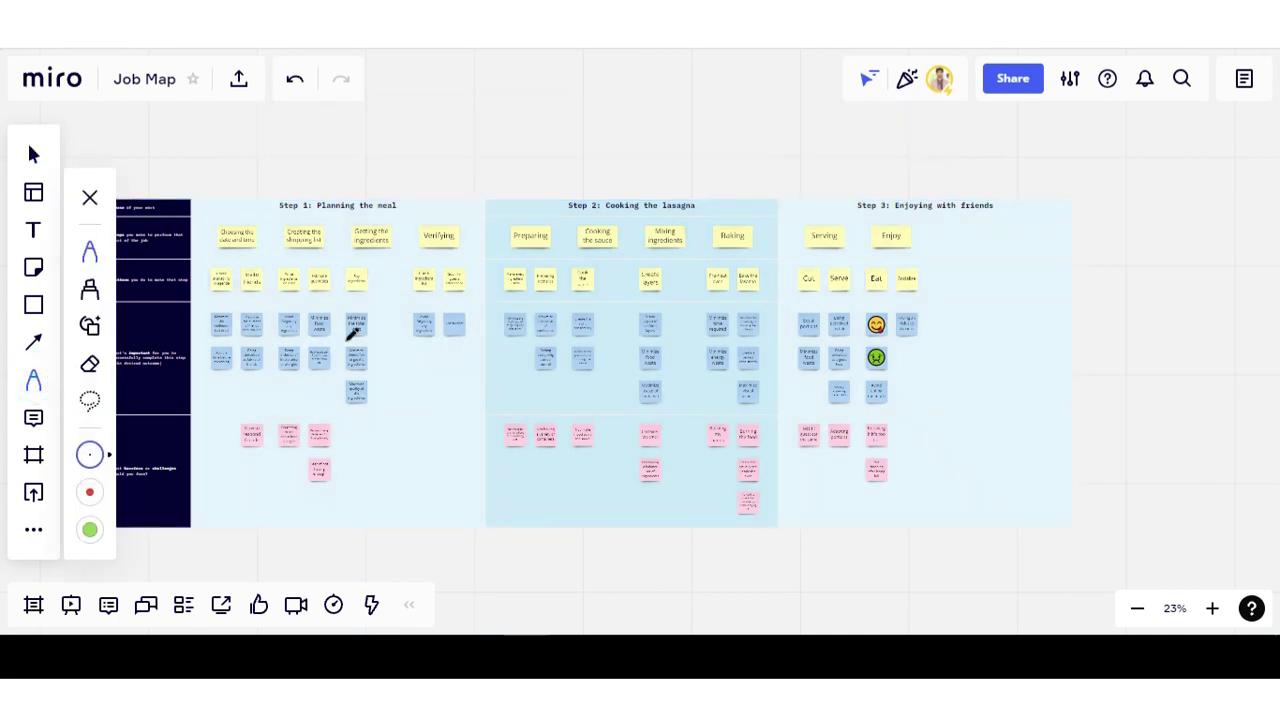
{"action": "mouse_move", "coordinate": [1104, 224]}
{"action": "left_mouse_down"}
{"action": "mouse_move", "coordinate": [1106, 268]}
{"action": "mouse_move", "coordinate": [1199, 218]}
{"action": "mouse_move", "coordinate": [1200, 272]}
{"action": "left_mouse_up"}
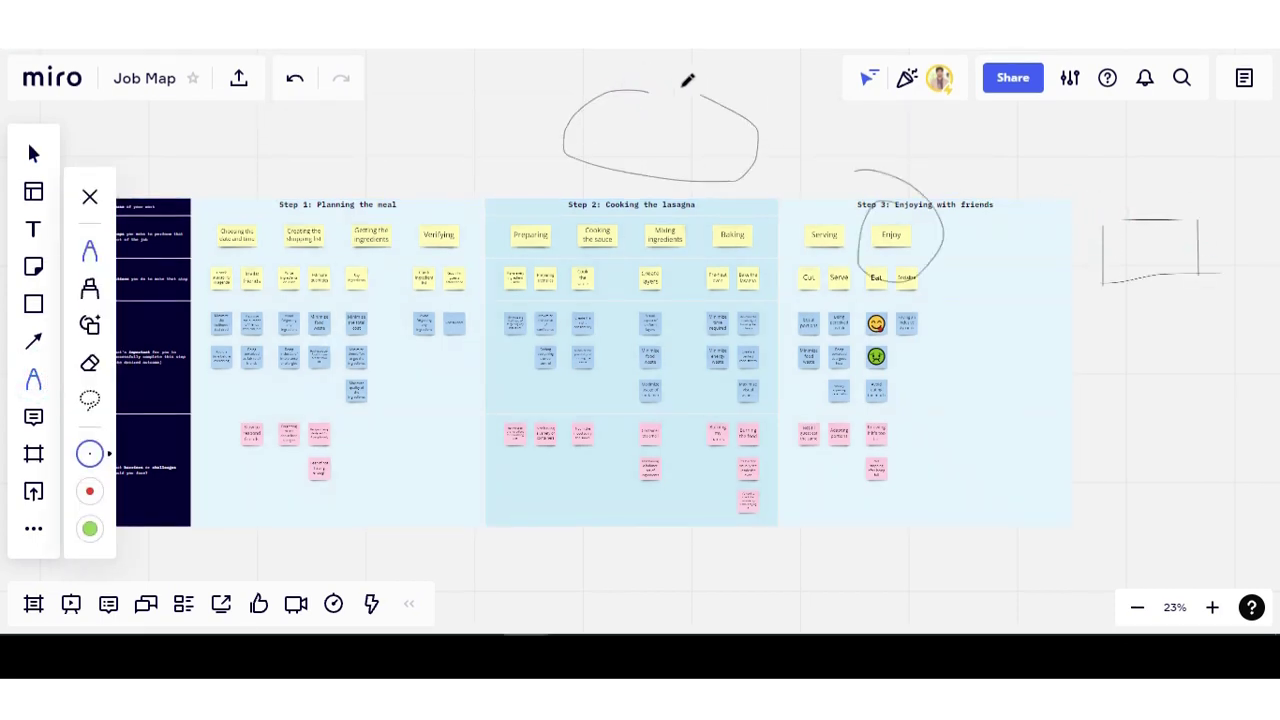
{"action": "left_click_drag", "start_coordinate": [611, 93], "coordinate": [648, 90]}
{"action": "key", "text": "v"}
{"action": "left_click", "coordinate": [651, 145]}
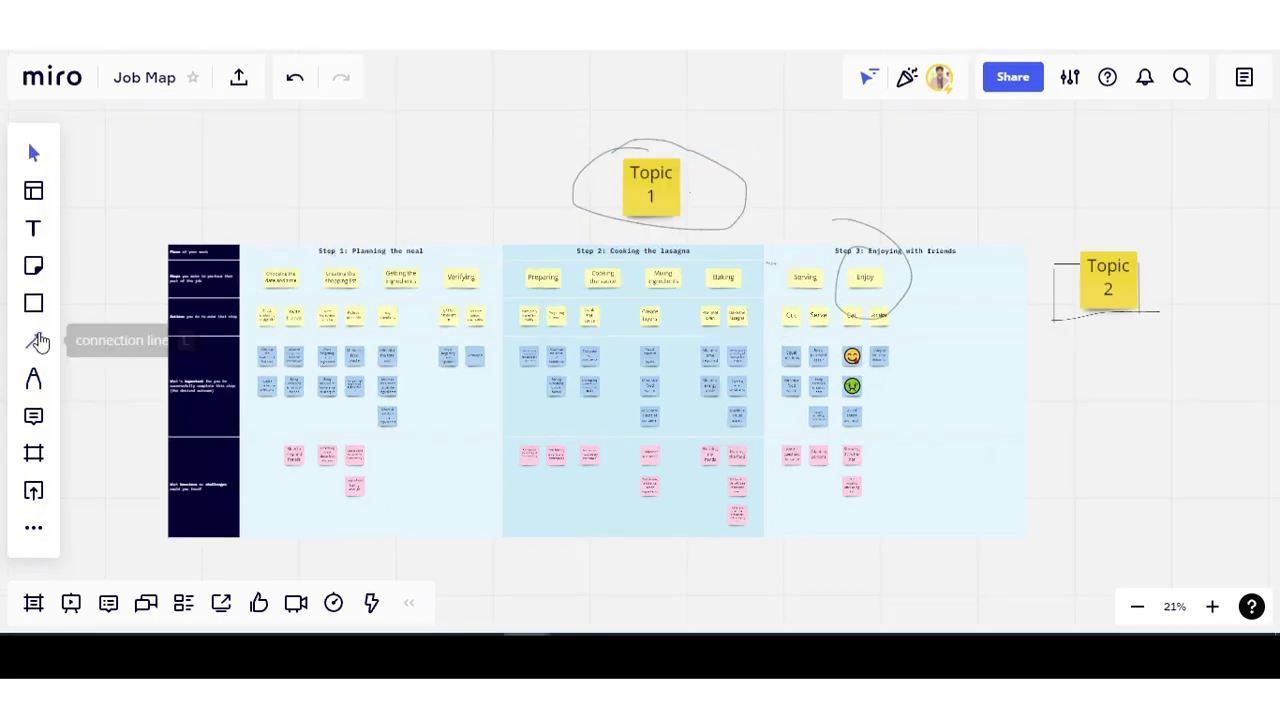
Draw connection lines from the Topic 1 outline to the Enjoy circle and from that circle to the Topic 2 outline
{"action": "left_click", "coordinate": [33, 340]}
{"action": "left_click", "coordinate": [746, 184]}
{"action": "left_click", "coordinate": [873, 260]}
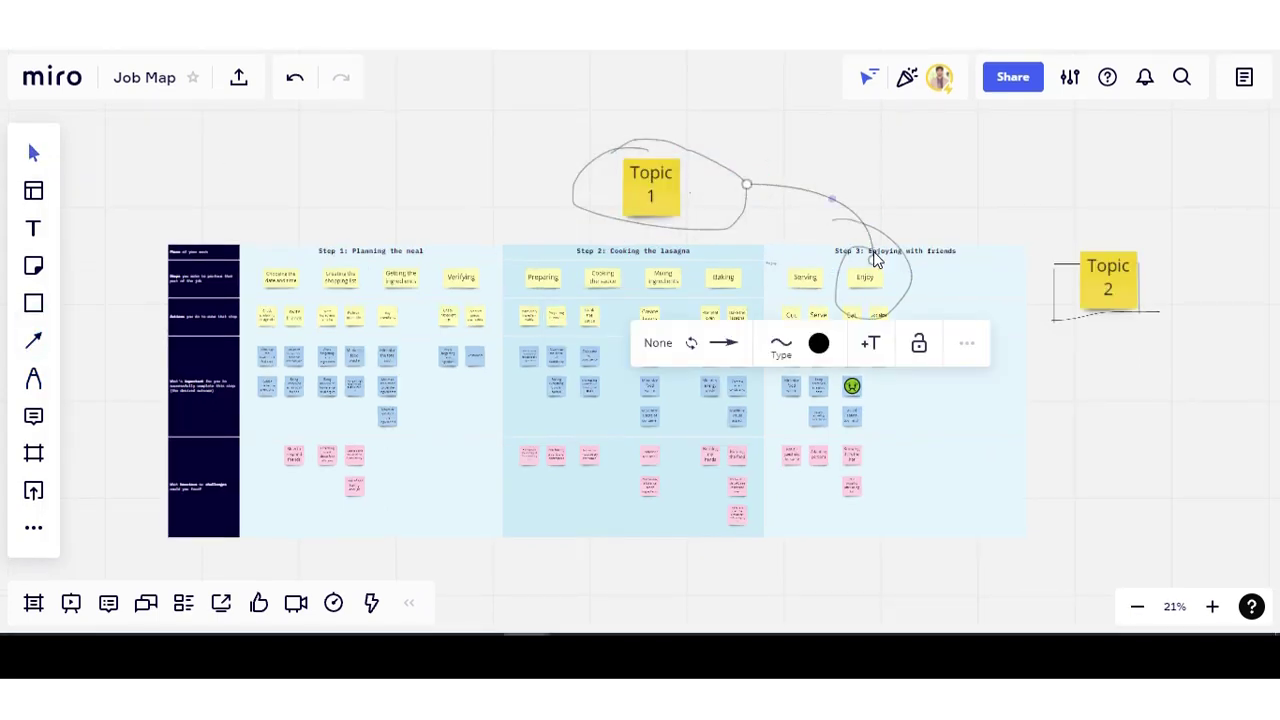
{"action": "key", "text": "l"}
{"action": "left_click", "coordinate": [912, 288]}
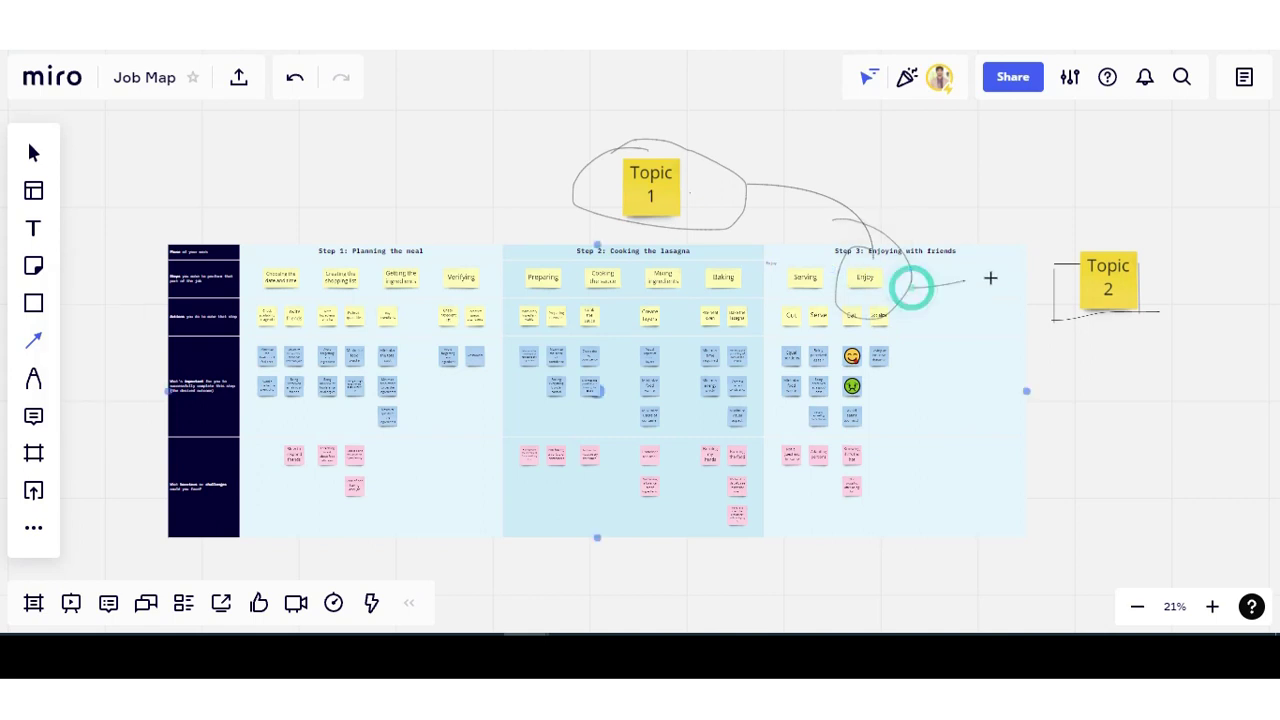
{"action": "left_click", "coordinate": [1053, 268]}
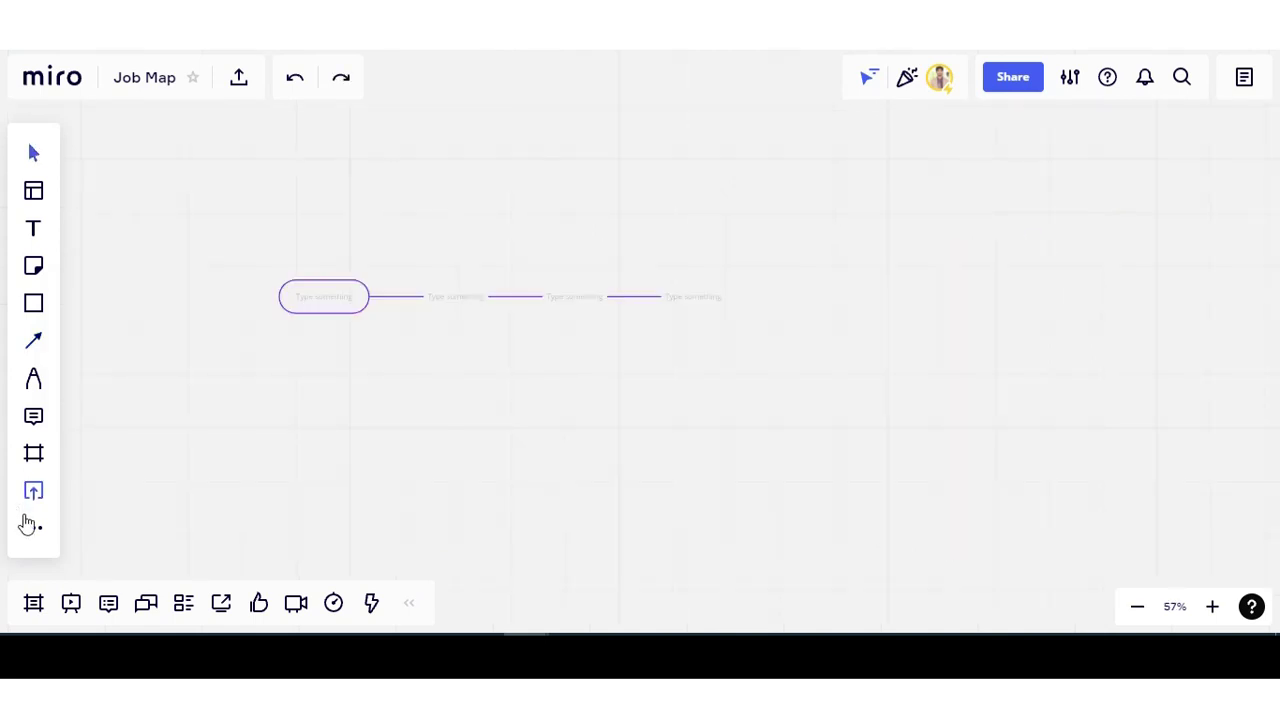
Insert a table from the apps list on the board, to the right of the blank mind map
{"action": "left_click", "coordinate": [34, 525]}
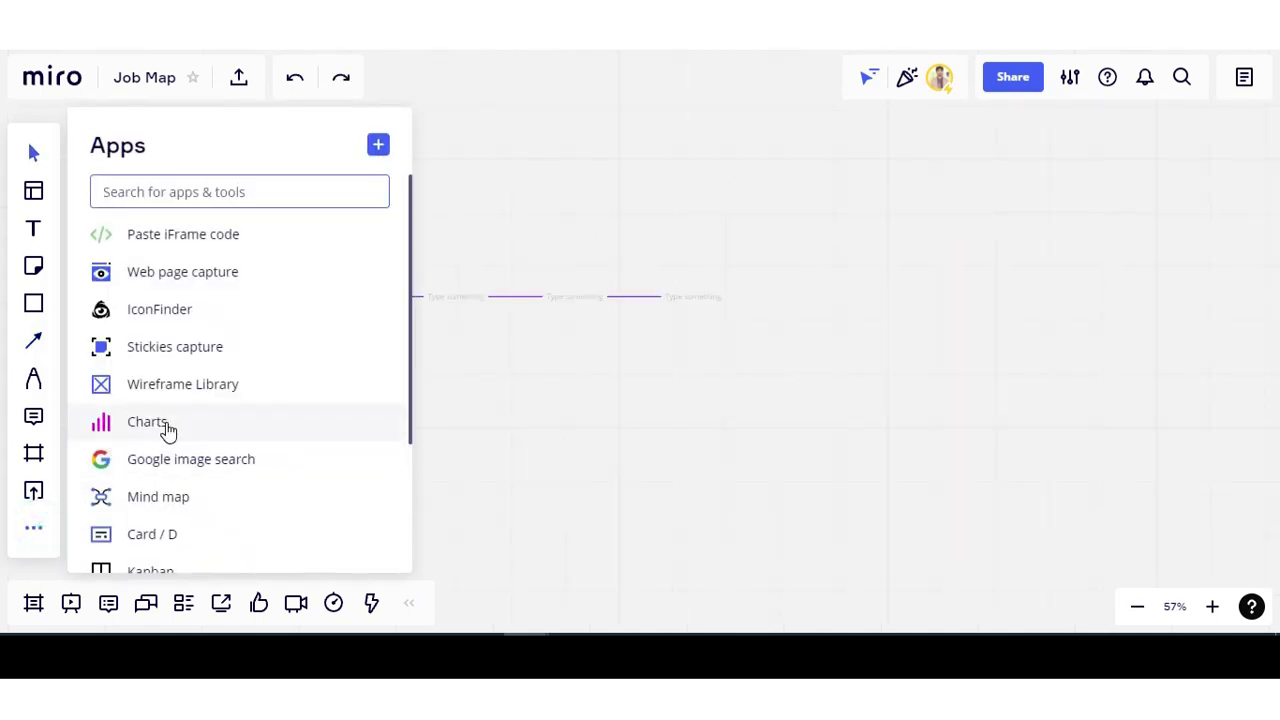
{"action": "scroll", "coordinate": [165, 430], "scroll_direction": "down", "scroll_amount": 2}
{"action": "left_click_drag", "start_coordinate": [175, 420], "coordinate": [950, 295]}
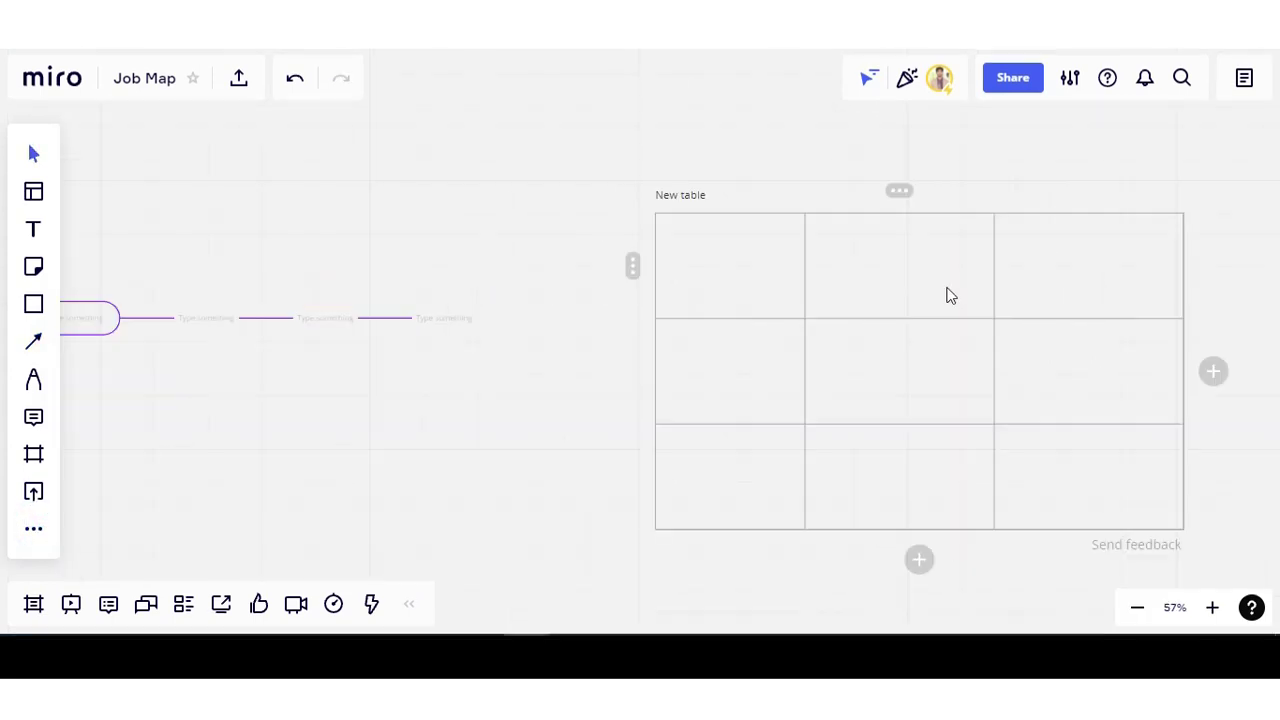
Examine the board's file upload options, including the additional sources, and review the whole board
{"action": "scroll", "coordinate": [600, 349], "scroll_direction": "down", "scroll_amount": 5}
{"action": "left_click", "coordinate": [33, 491]}
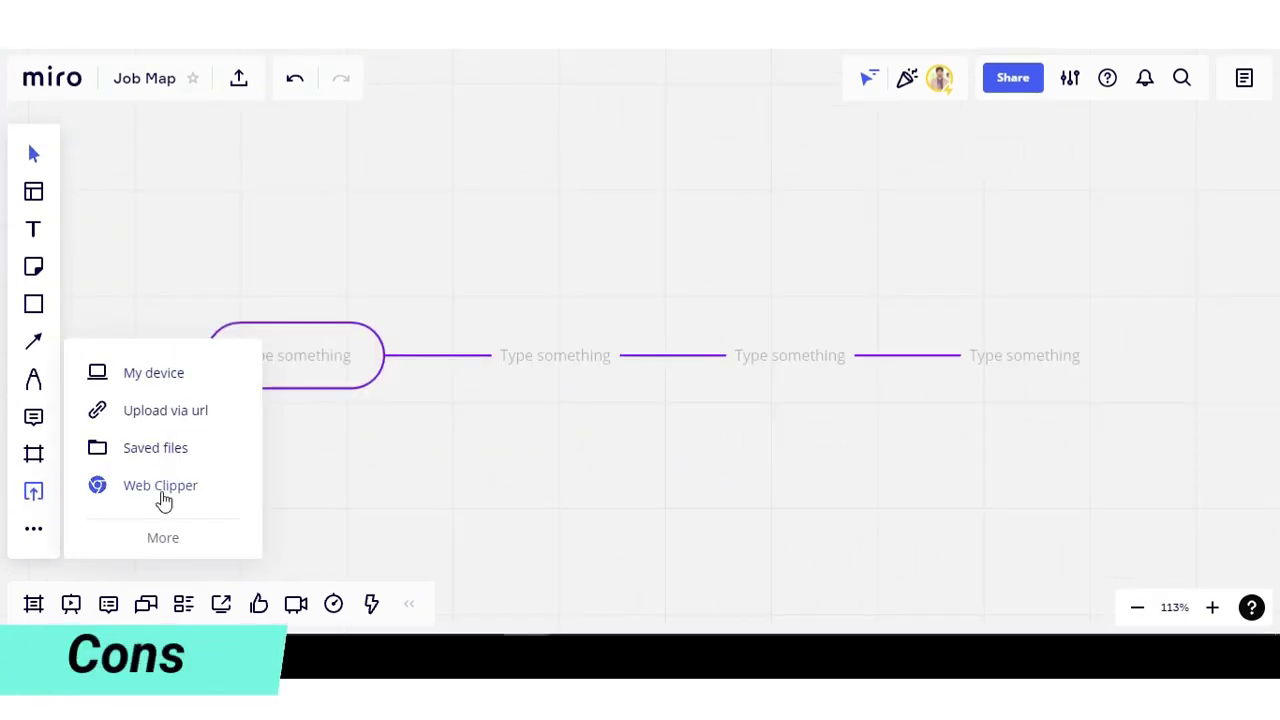
{"action": "left_click", "coordinate": [164, 539]}
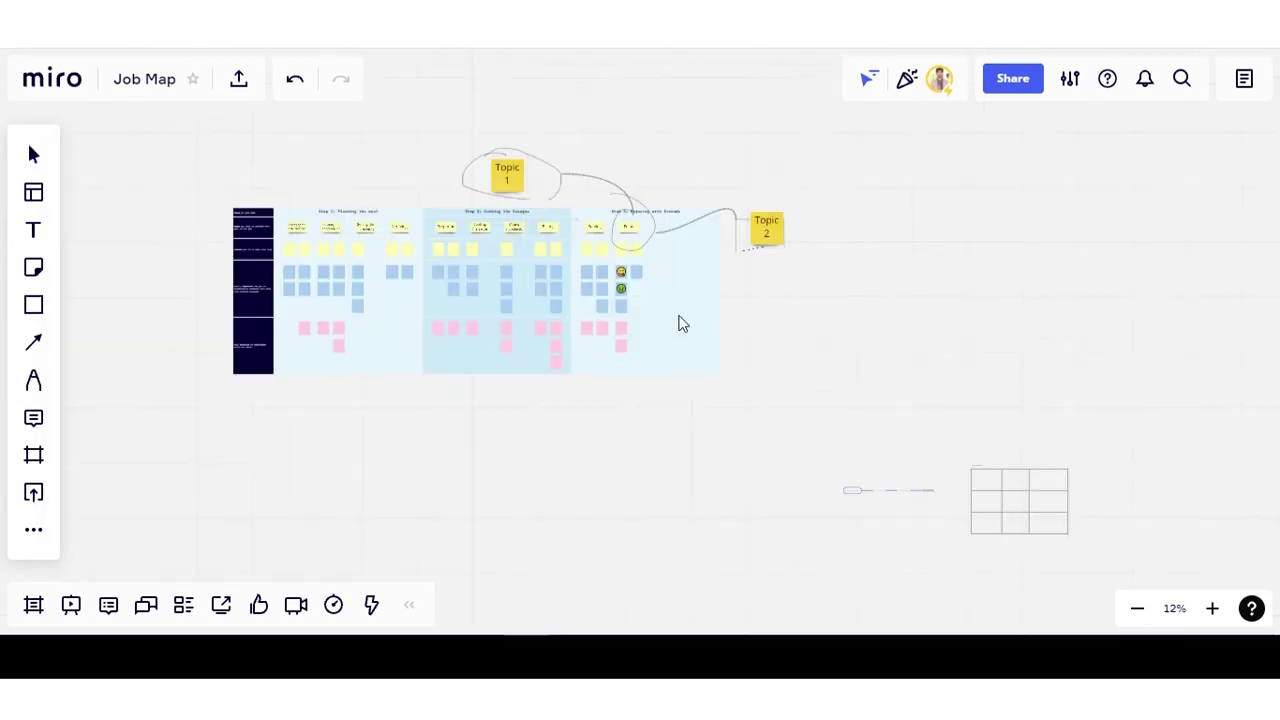
{"action": "scroll", "coordinate": [398, 166], "scroll_direction": "up", "scroll_amount": 3}
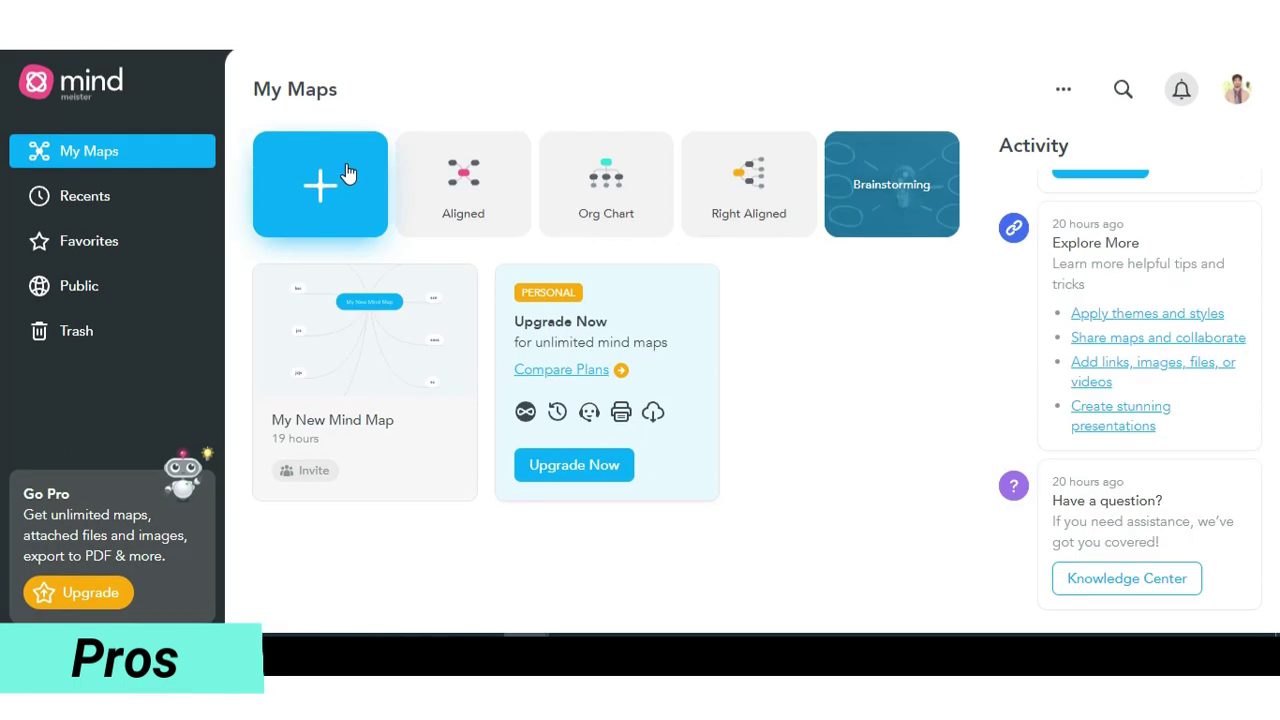
Switch to MindMeister, create a new org chart mind map and add a Director topic beside the CEO topic
{"action": "left_click", "coordinate": [509, 190]}
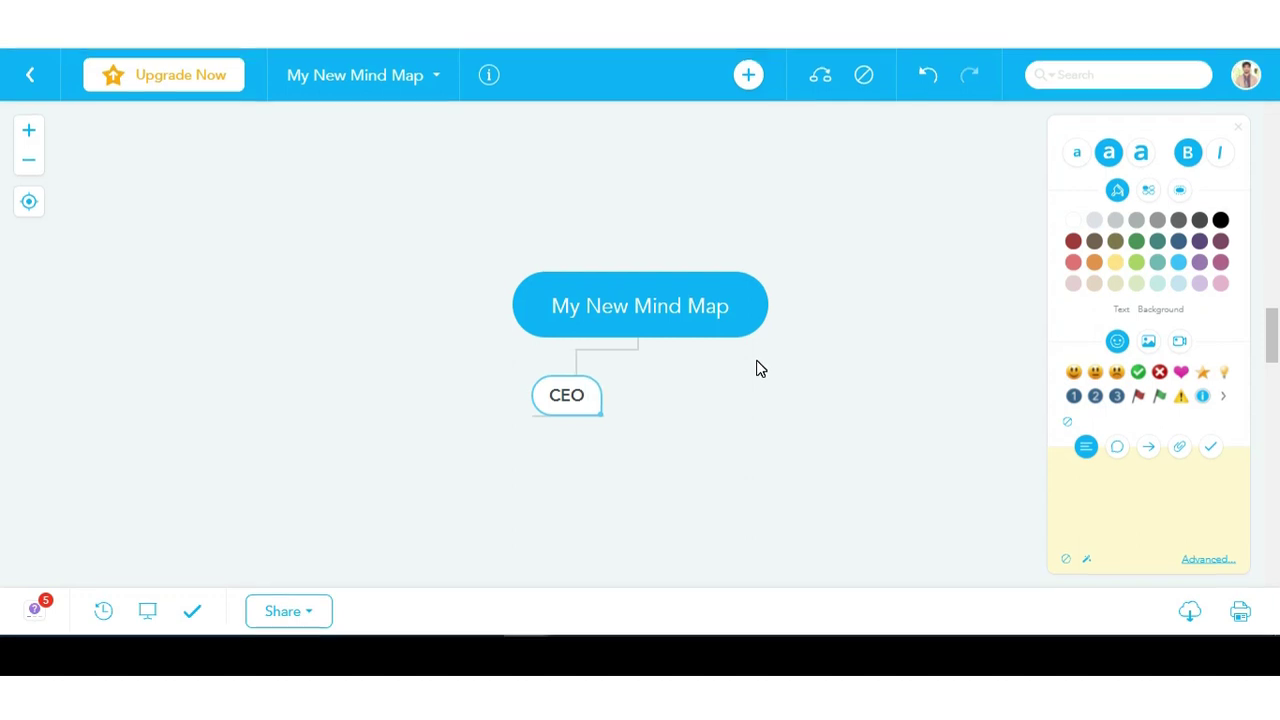
{"action": "key", "text": "Return"}
{"action": "type", "text": "Director"}
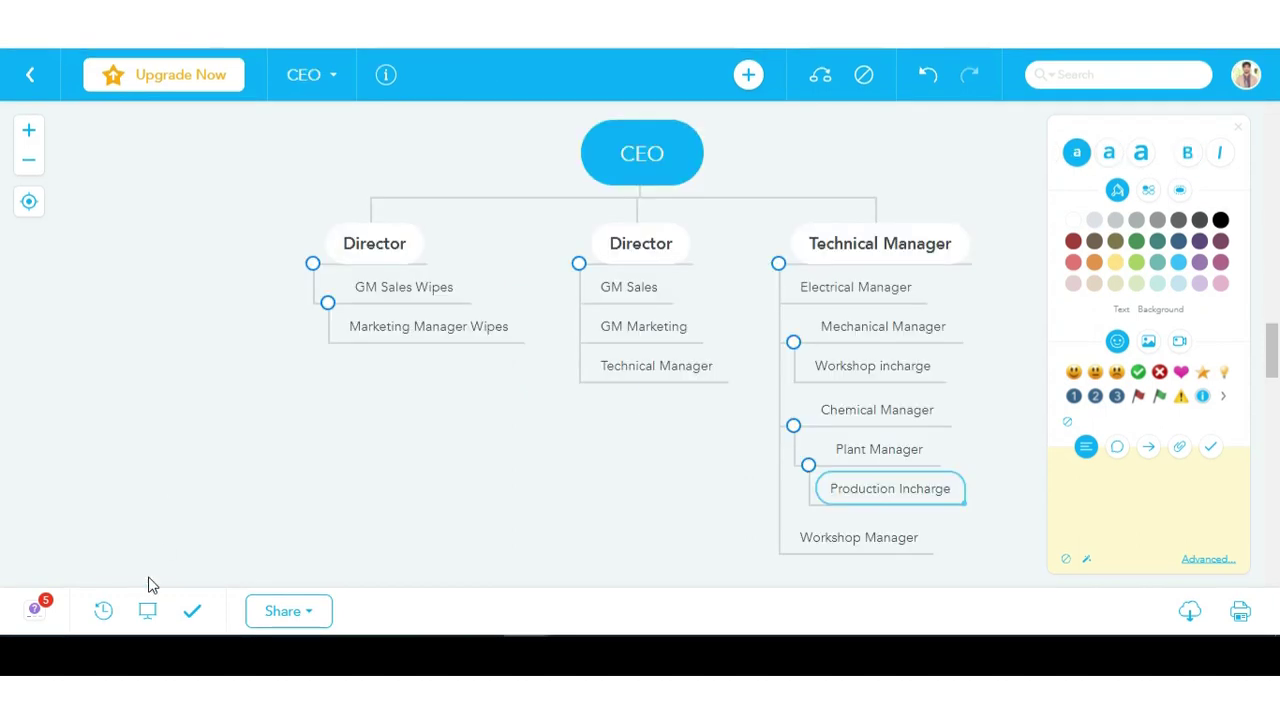
Present the CEO org chart as a slideshow, advance through the Technical Manager branch and exit the presentation
{"action": "left_click", "coordinate": [147, 610]}
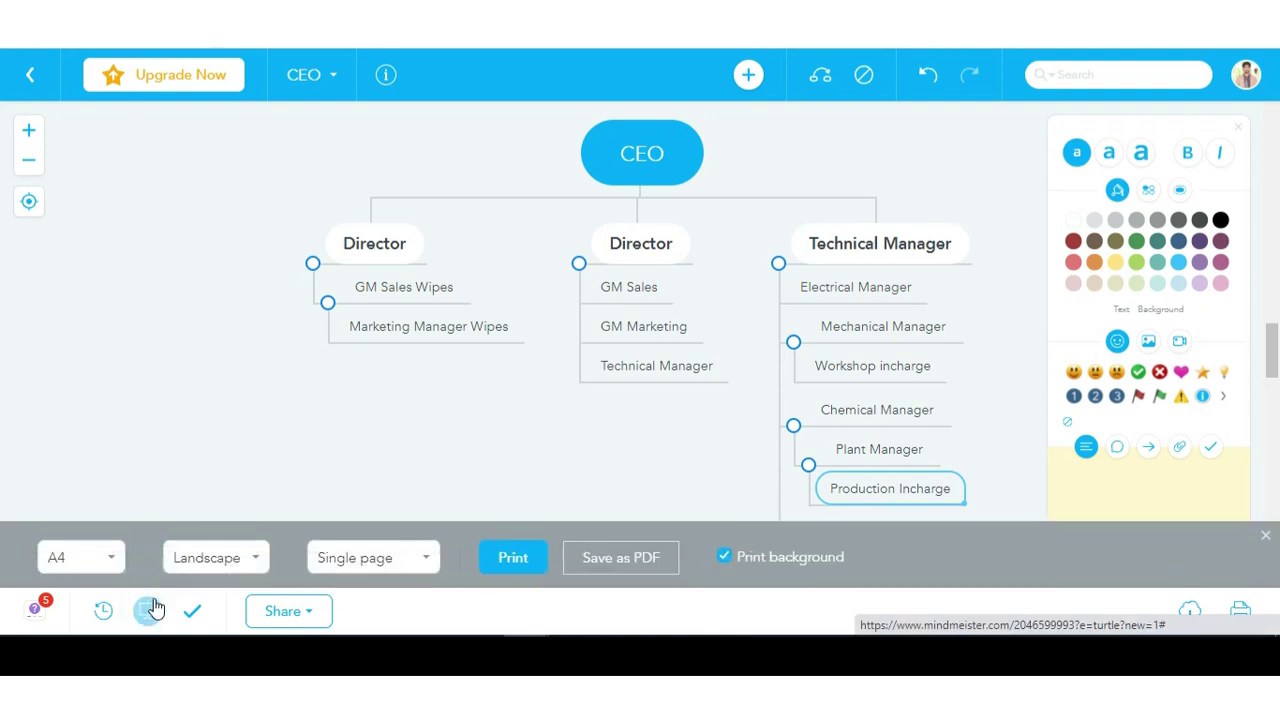
{"action": "left_click", "coordinate": [160, 541]}
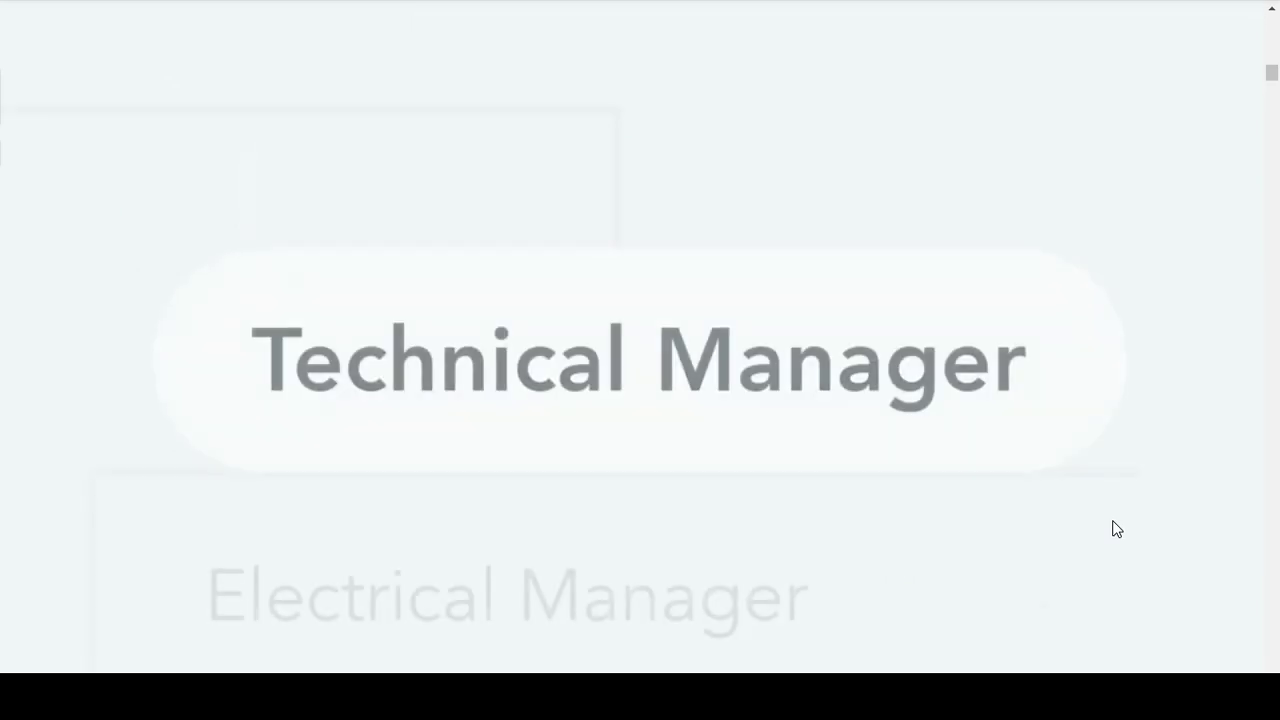
{"action": "key", "text": "Right"}
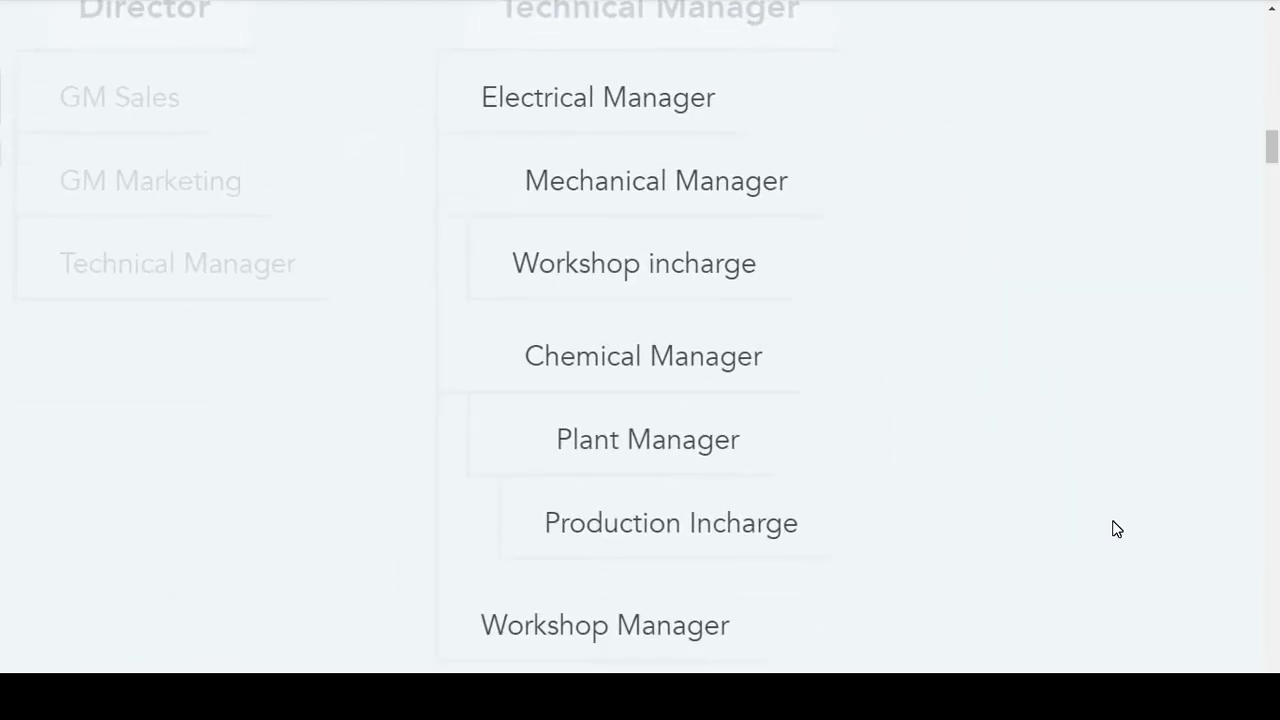
{"action": "key", "text": "Escape"}
Open the map's revision history, try to revert the current version, play back the changes from the first revision and close it
{"action": "left_click", "coordinate": [103, 612]}
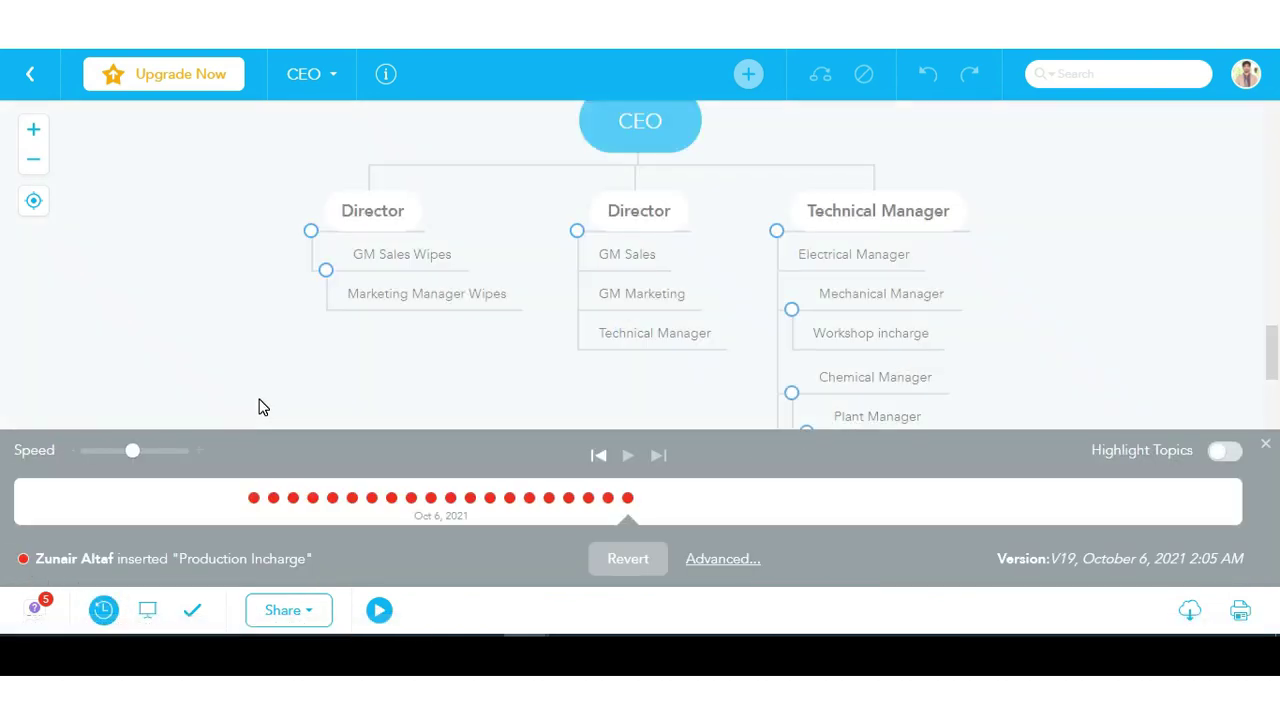
{"action": "left_click", "coordinate": [612, 558]}
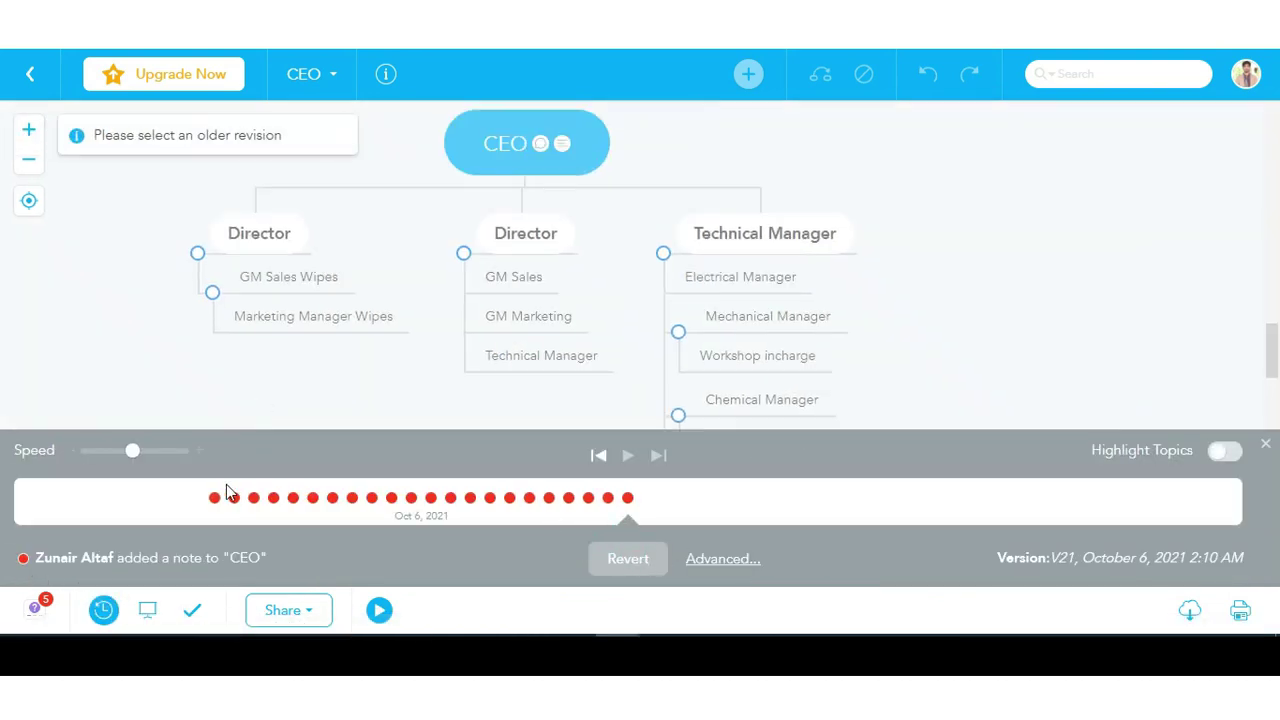
{"action": "left_click", "coordinate": [598, 456]}
{"action": "left_click", "coordinate": [630, 458]}
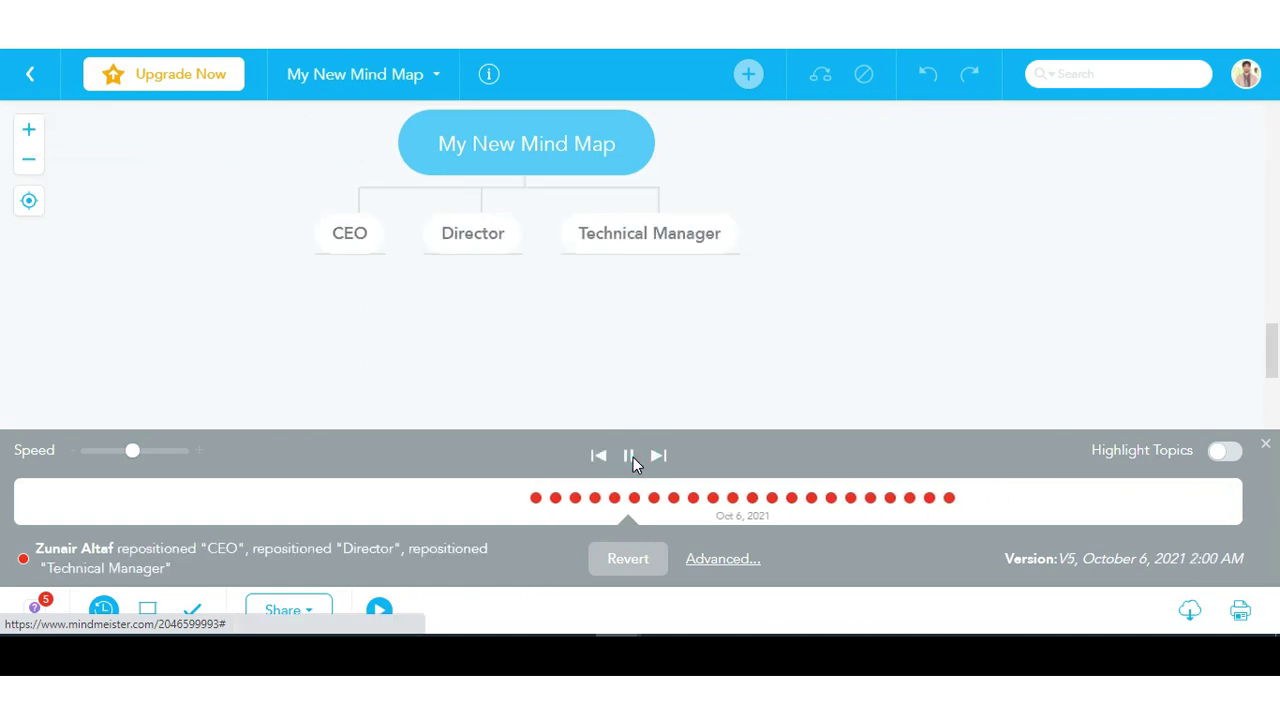
{"action": "left_click", "coordinate": [632, 458]}
{"action": "left_click", "coordinate": [1265, 443]}
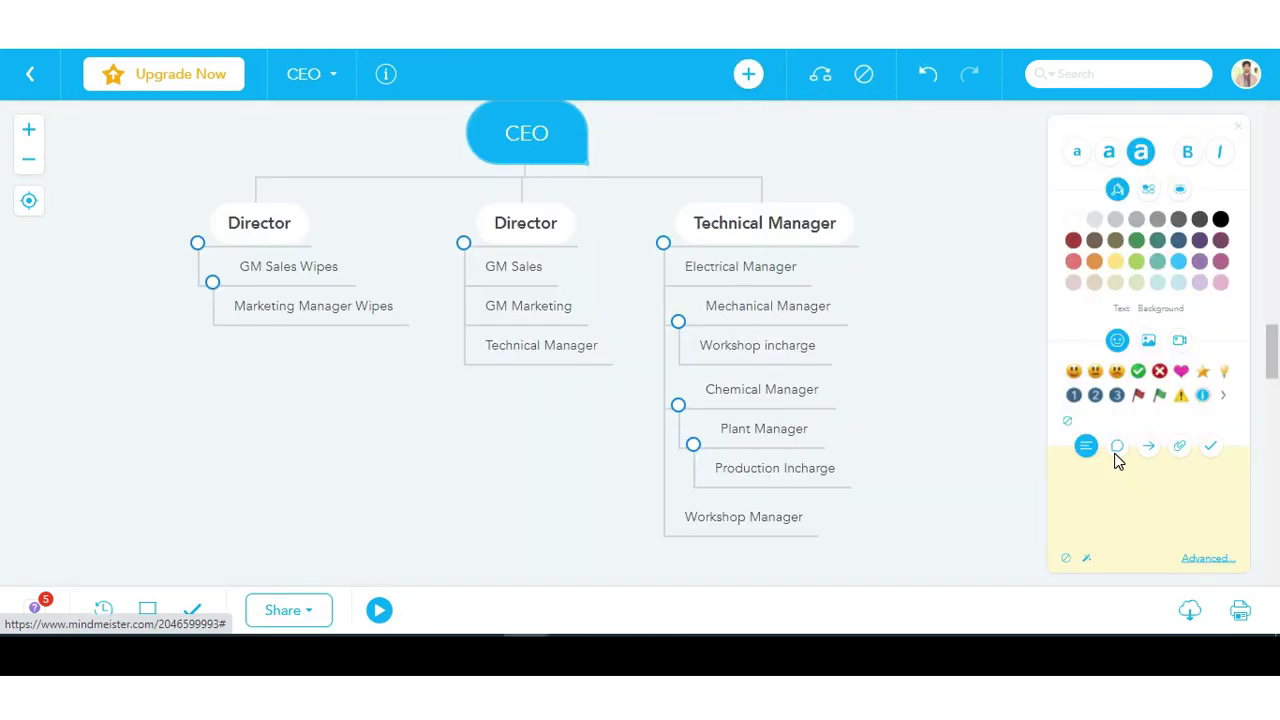
Add the comment "See detail first" to the CEO topic, view it on the map and open the topic's note
{"action": "left_click", "coordinate": [1118, 448]}
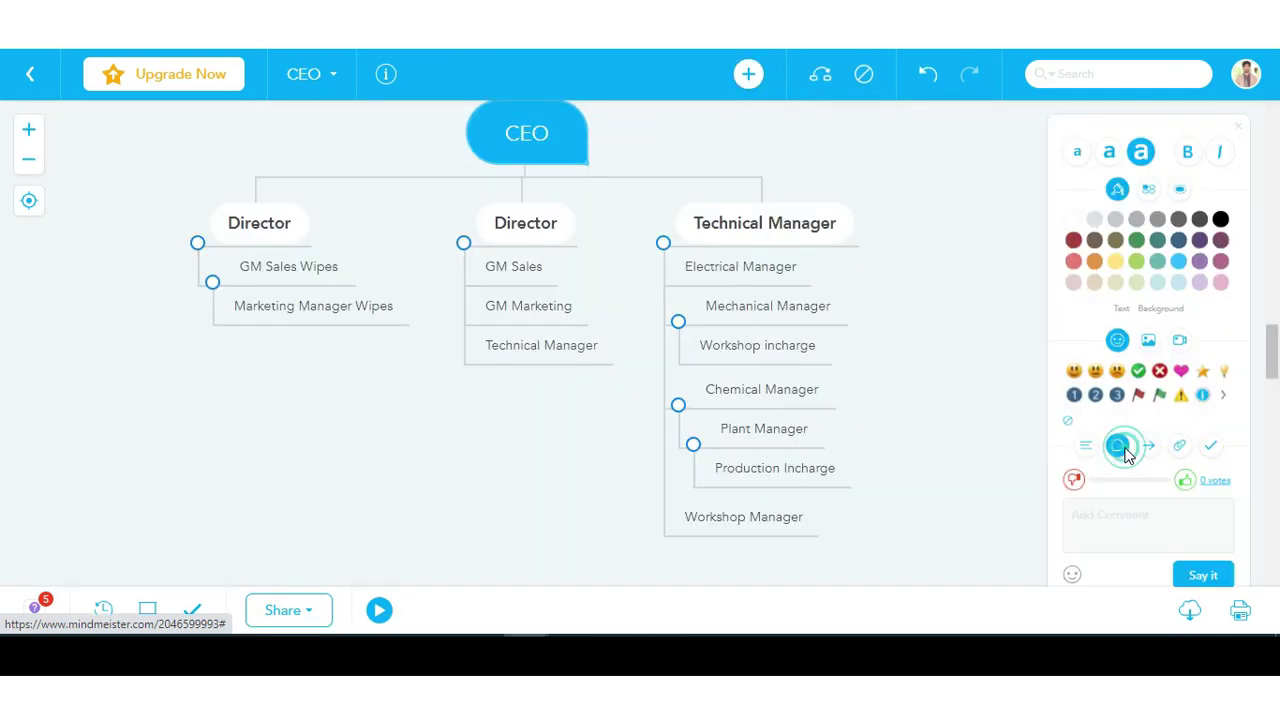
{"action": "left_click", "coordinate": [1158, 502]}
{"action": "type", "text": "See detail fi"}
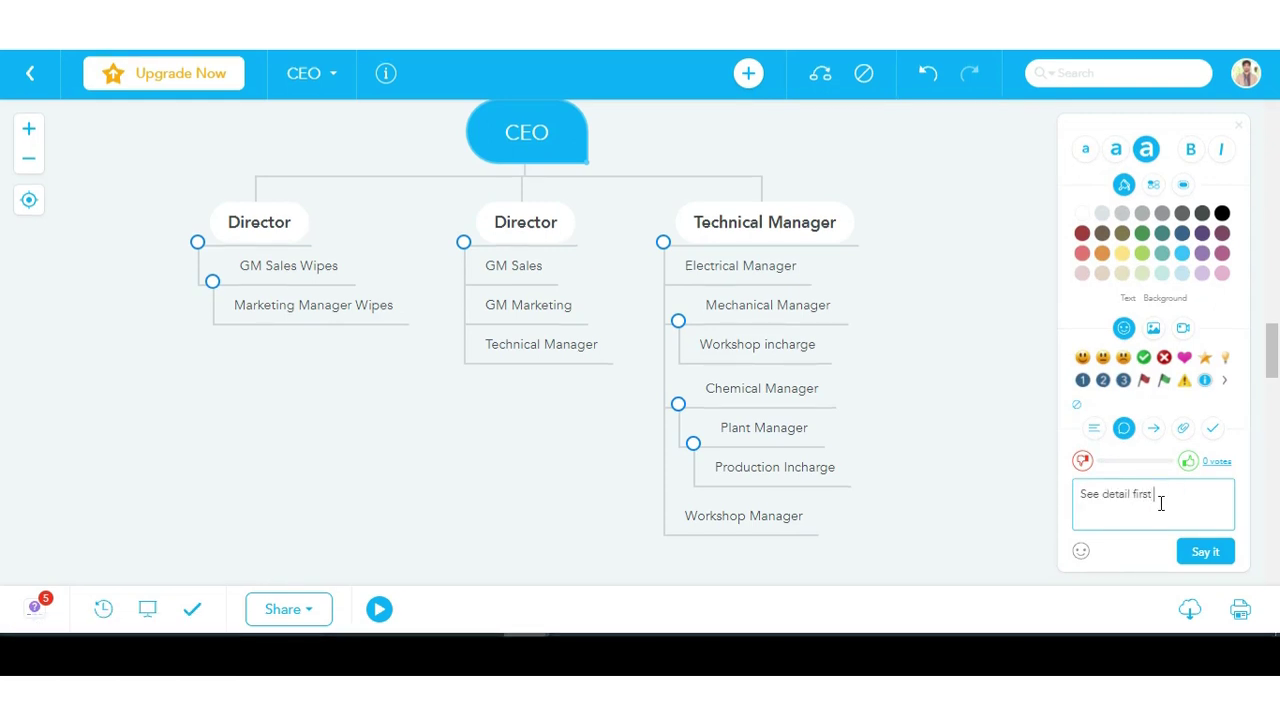
{"action": "type", "text": "rst"}
{"action": "key", "text": "Return"}
{"action": "mouse_move", "coordinate": [551, 232]}
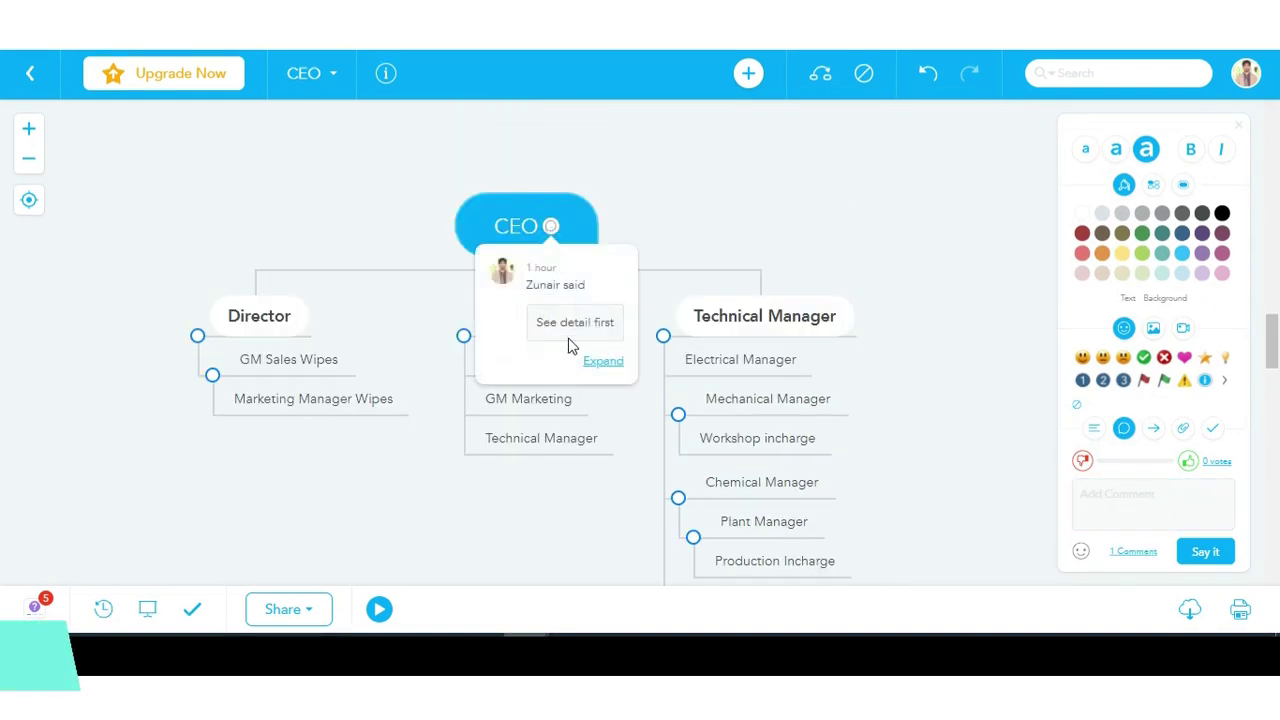
{"action": "left_click", "coordinate": [1094, 428]}
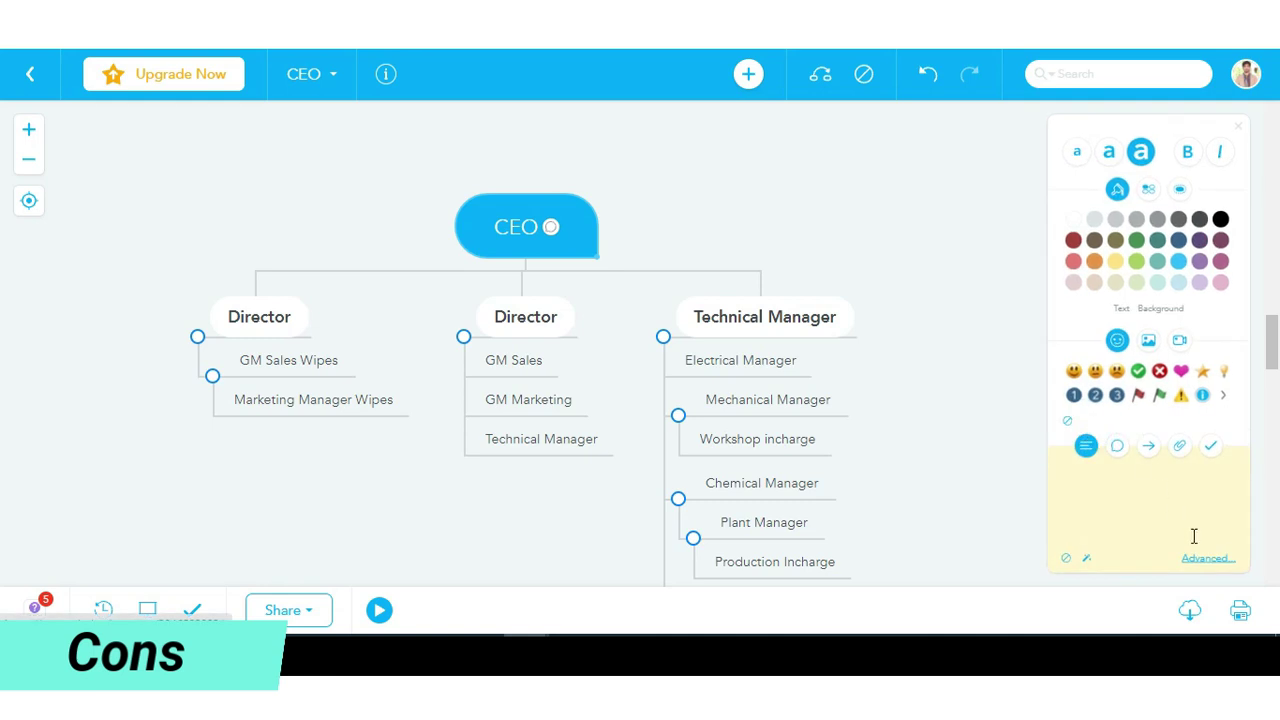
Open the CEO topic's advanced note editor, and view the export file formats offered for the org chart map
{"action": "left_click", "coordinate": [1205, 558]}
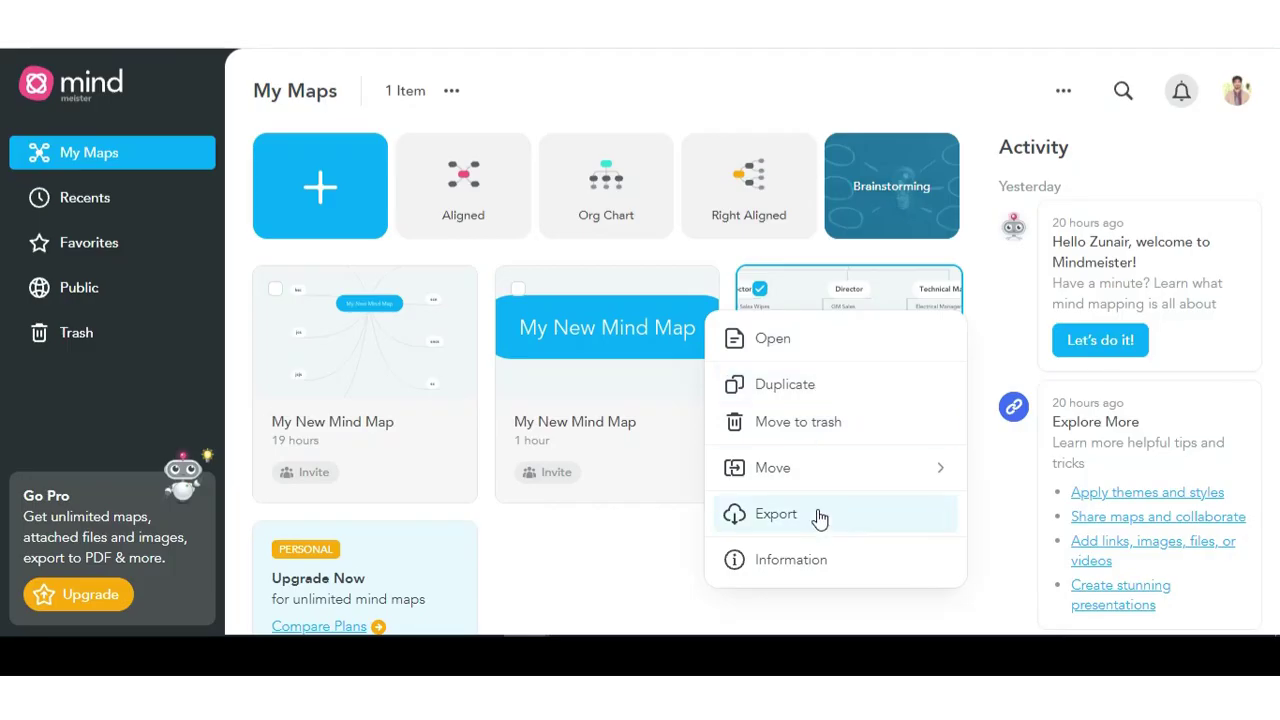
{"action": "left_click", "coordinate": [818, 512]}
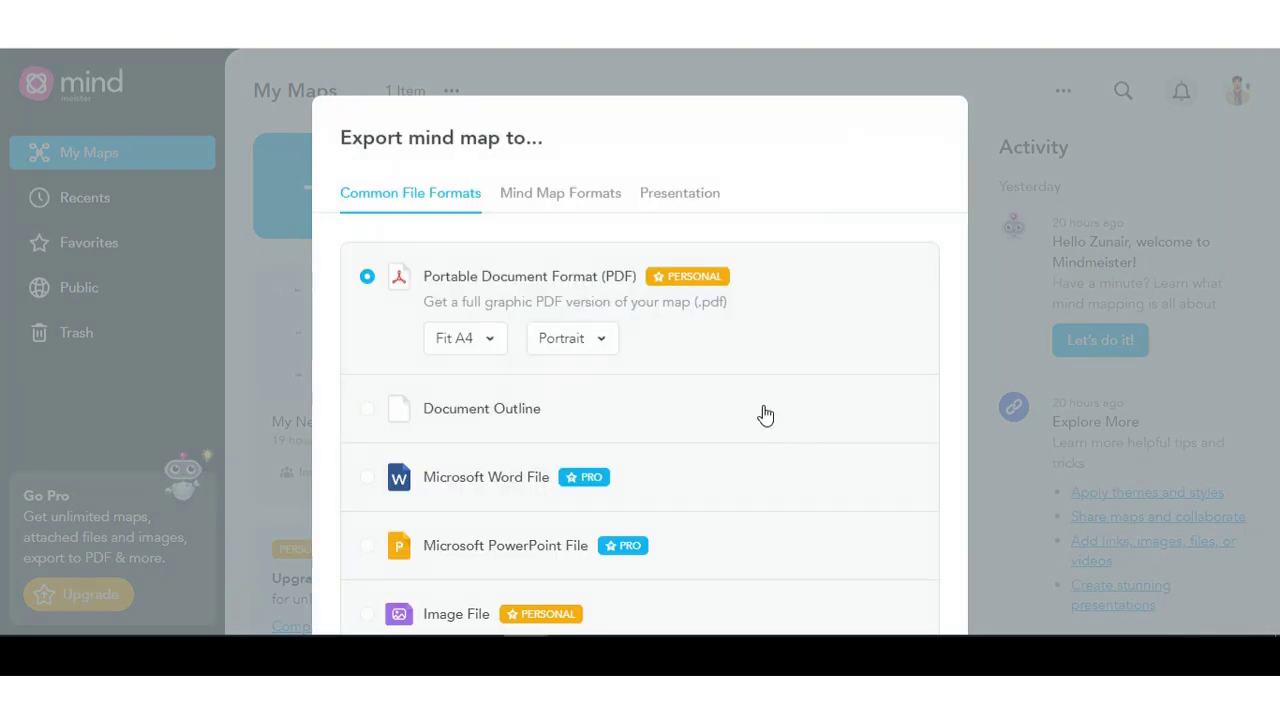
{"action": "scroll", "coordinate": [732, 360], "scroll_direction": "down", "scroll_amount": 3}
{"action": "scroll", "coordinate": [732, 360], "scroll_direction": "up", "scroll_amount": 1}
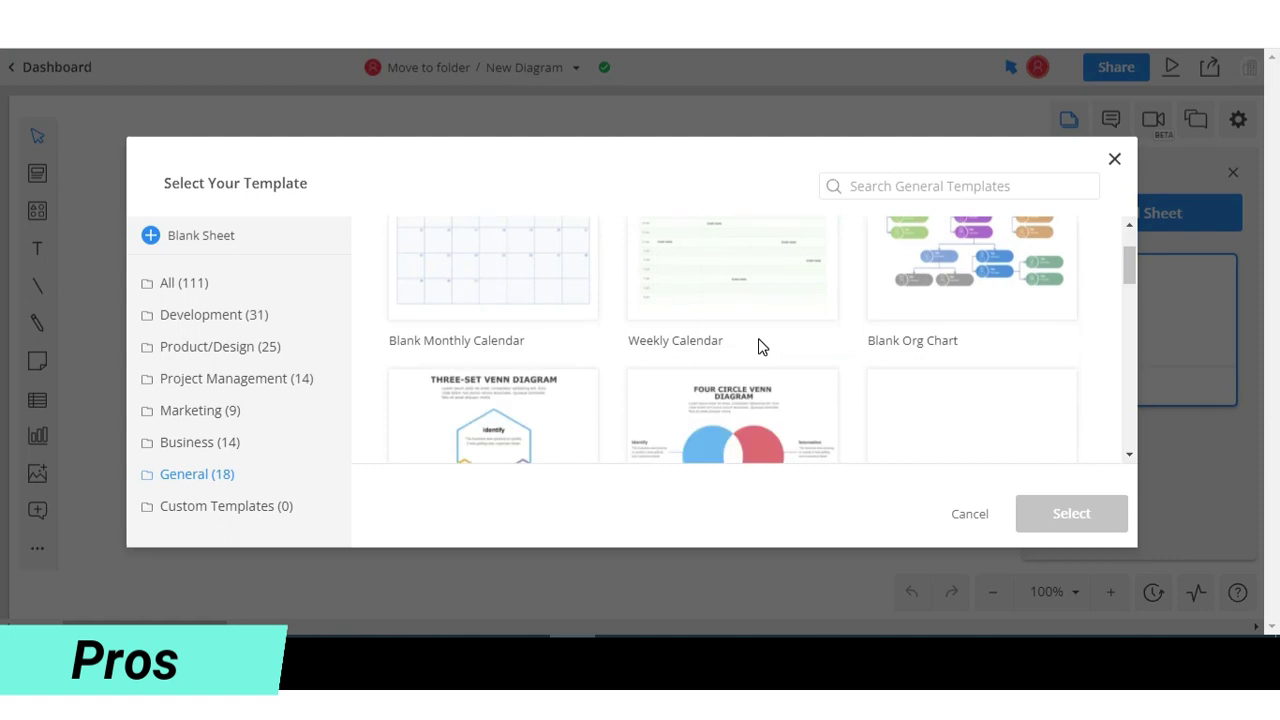
Switch to Cacoo and create a sheet from the Branched Mind Map template in the General category
{"action": "scroll", "coordinate": [758, 348], "scroll_direction": "down", "scroll_amount": 3}
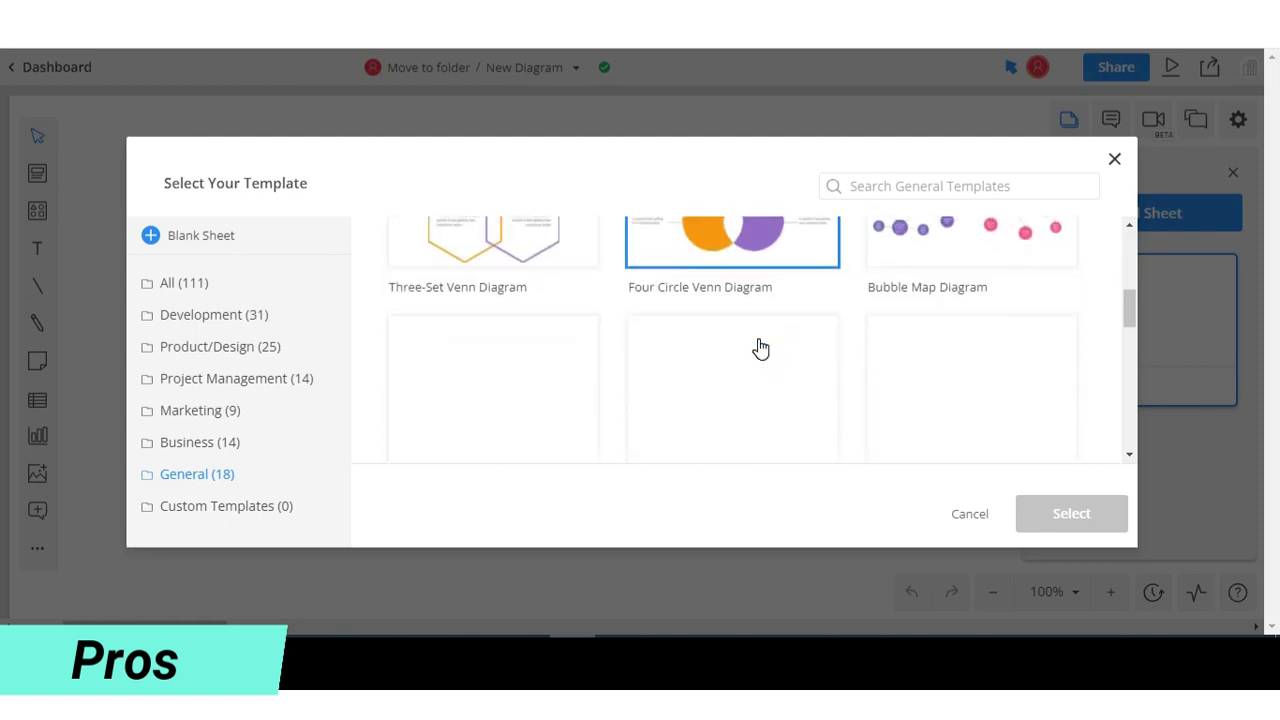
{"action": "scroll", "coordinate": [760, 347], "scroll_direction": "down", "scroll_amount": 5}
{"action": "left_click", "coordinate": [760, 347]}
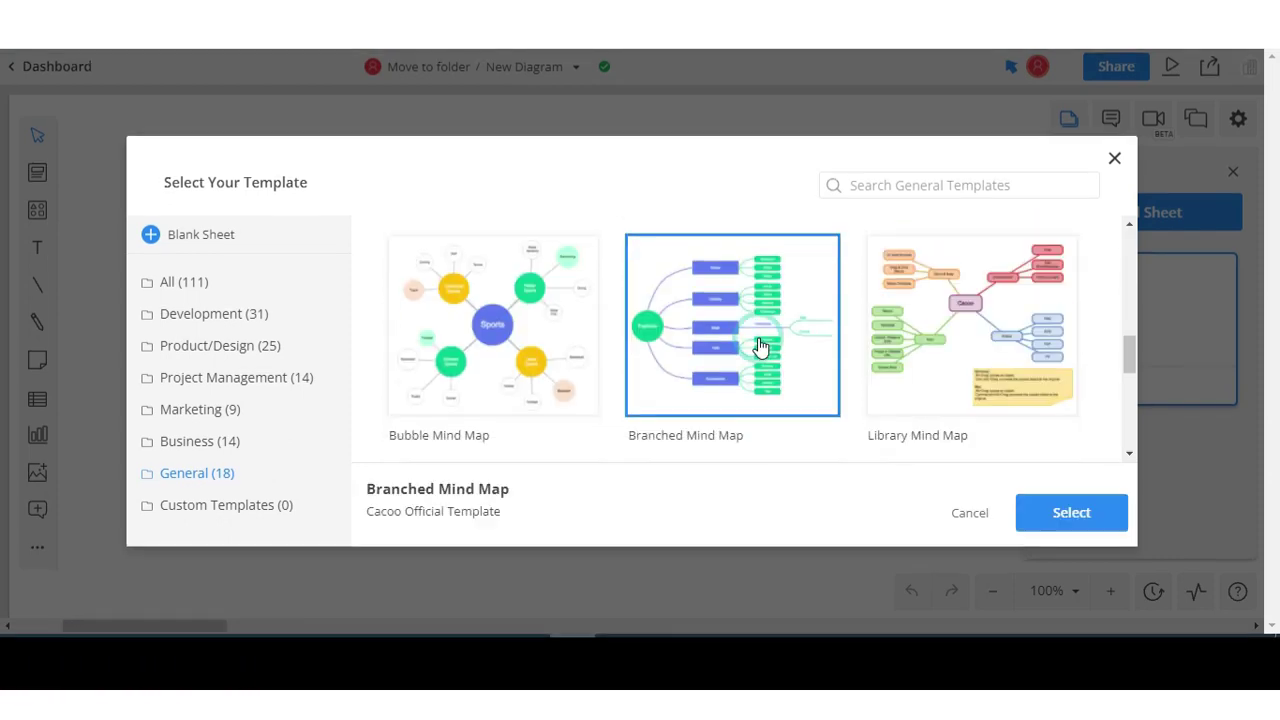
{"action": "left_click", "coordinate": [1071, 512]}
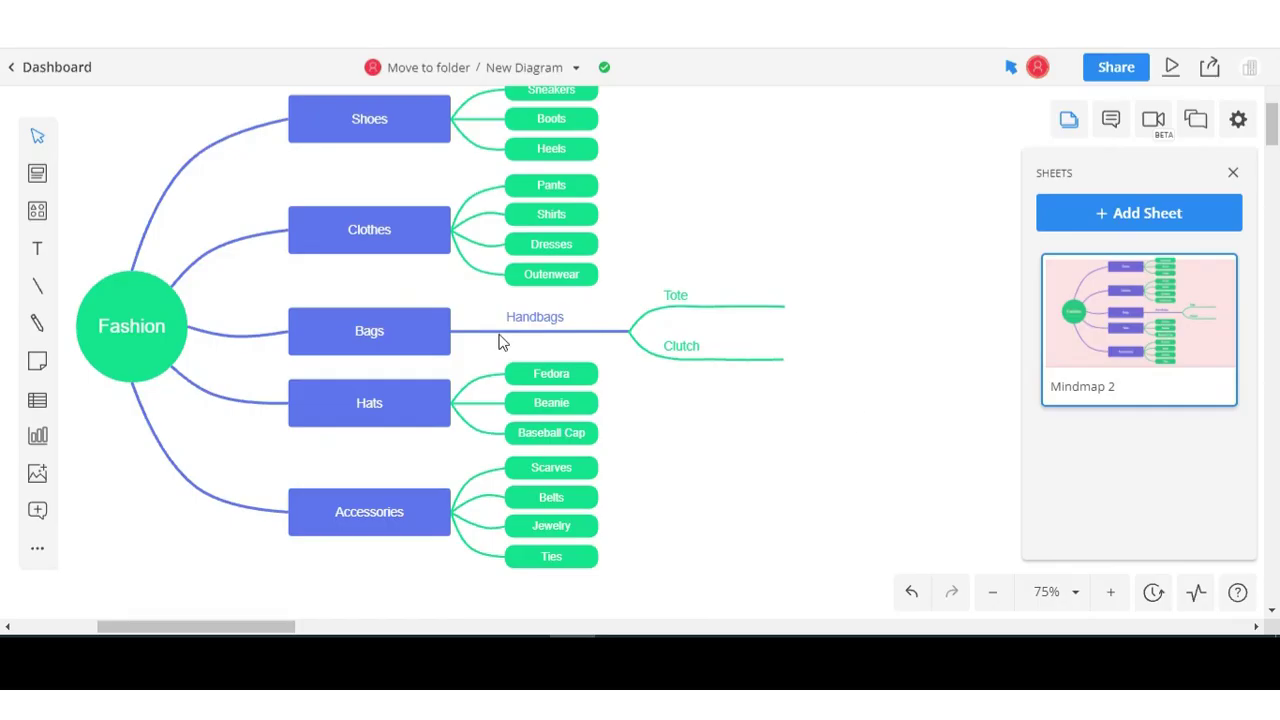
Draw a horizontal line out from the Pants topic and extend it with a rounded rectangle connected to a circle
{"action": "left_click", "coordinate": [37, 285]}
{"action": "scroll", "coordinate": [597, 273], "scroll_direction": "up", "scroll_amount": 1}
{"action": "left_click_drag", "start_coordinate": [597, 273], "coordinate": [695, 279]}
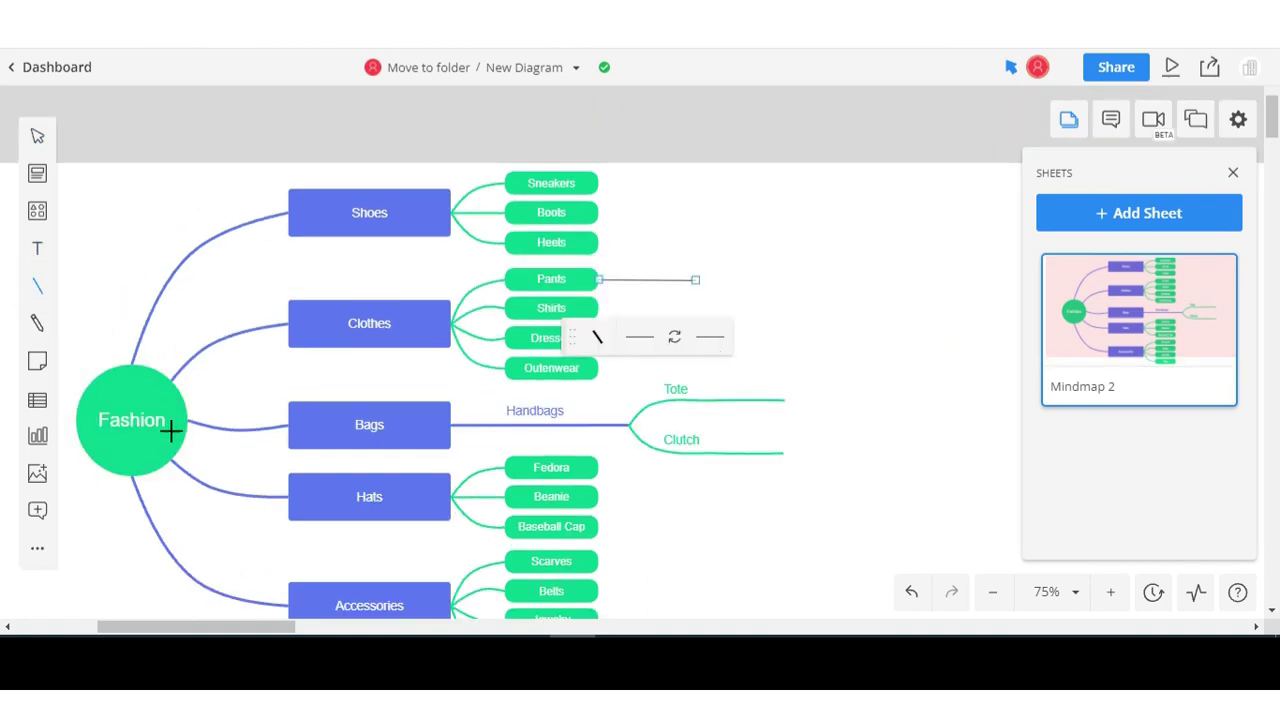
{"action": "left_click", "coordinate": [37, 213]}
{"action": "mouse_move", "coordinate": [108, 152]}
{"action": "left_mouse_down"}
{"action": "mouse_move", "coordinate": [709, 303]}
{"action": "mouse_move", "coordinate": [726, 287]}
{"action": "mouse_move", "coordinate": [909, 320]}
{"action": "mouse_move", "coordinate": [827, 259]}
{"action": "mouse_move", "coordinate": [860, 289]}
{"action": "mouse_move", "coordinate": [837, 277]}
{"action": "mouse_move", "coordinate": [845, 285]}
{"action": "left_mouse_up"}
{"action": "left_click", "coordinate": [37, 210]}
{"action": "left_click", "coordinate": [37, 285]}
{"action": "left_click", "coordinate": [918, 336]}
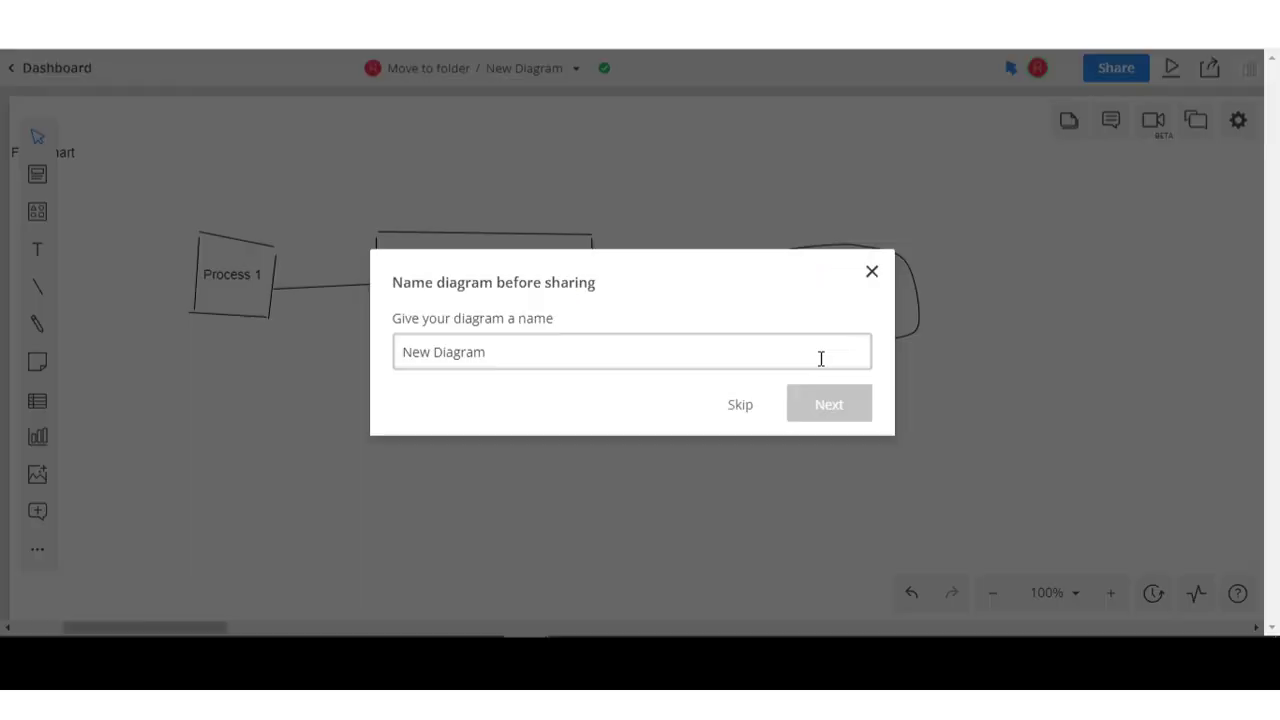
Name the flowchart diagram New Diagram1 before sharing, then view its collaborator and link sharing options and close them
{"action": "left_click", "coordinate": [694, 348]}
{"action": "type", "text": "1"}
{"action": "left_click", "coordinate": [829, 405]}
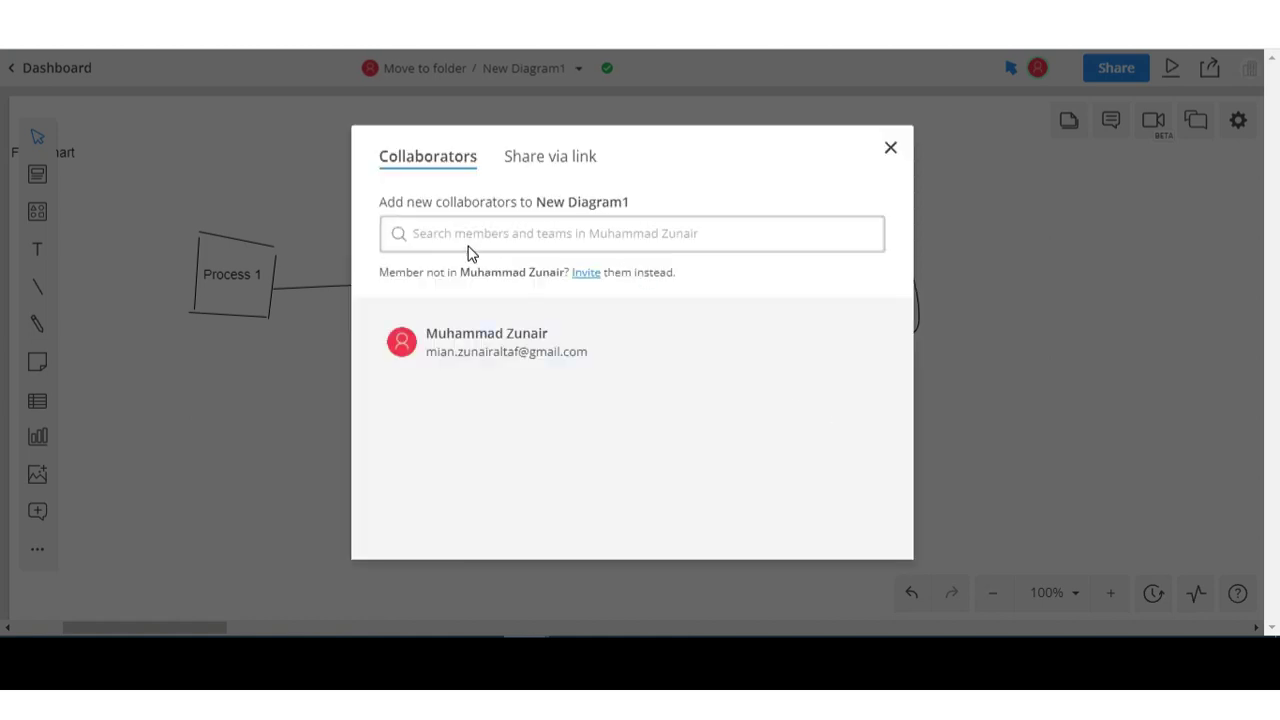
{"action": "left_click", "coordinate": [555, 158]}
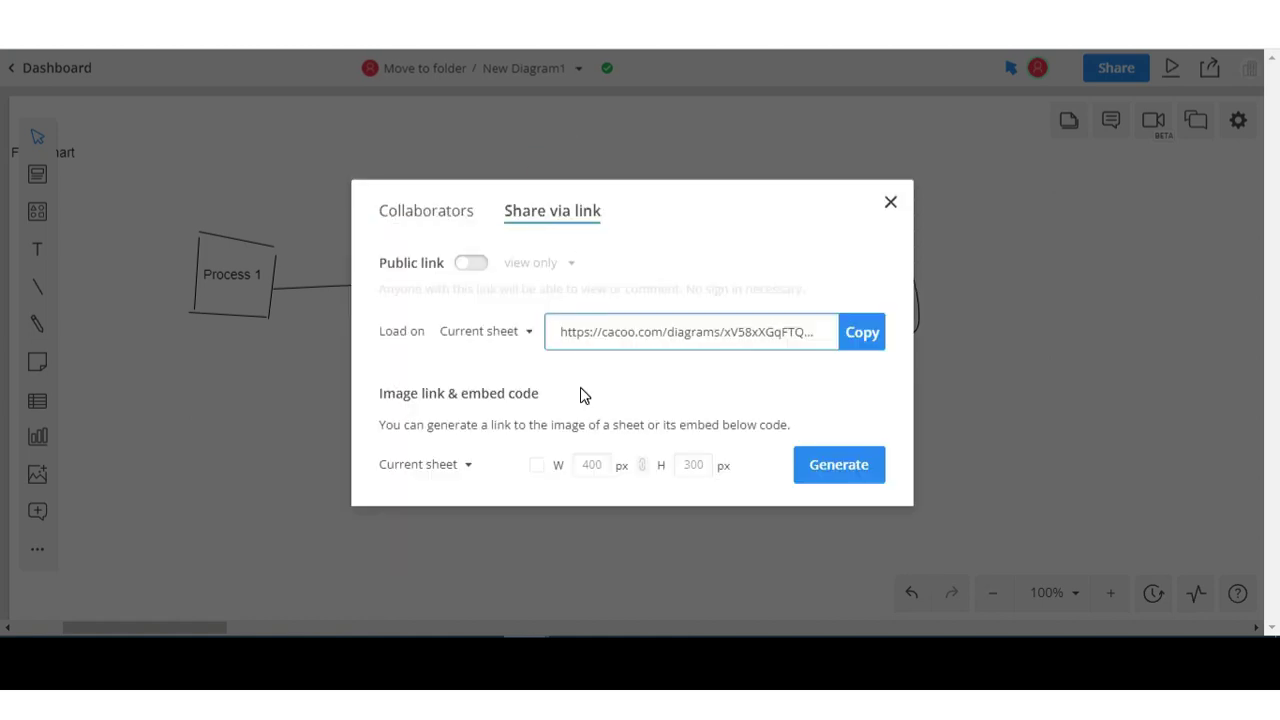
{"action": "left_click", "coordinate": [890, 202]}
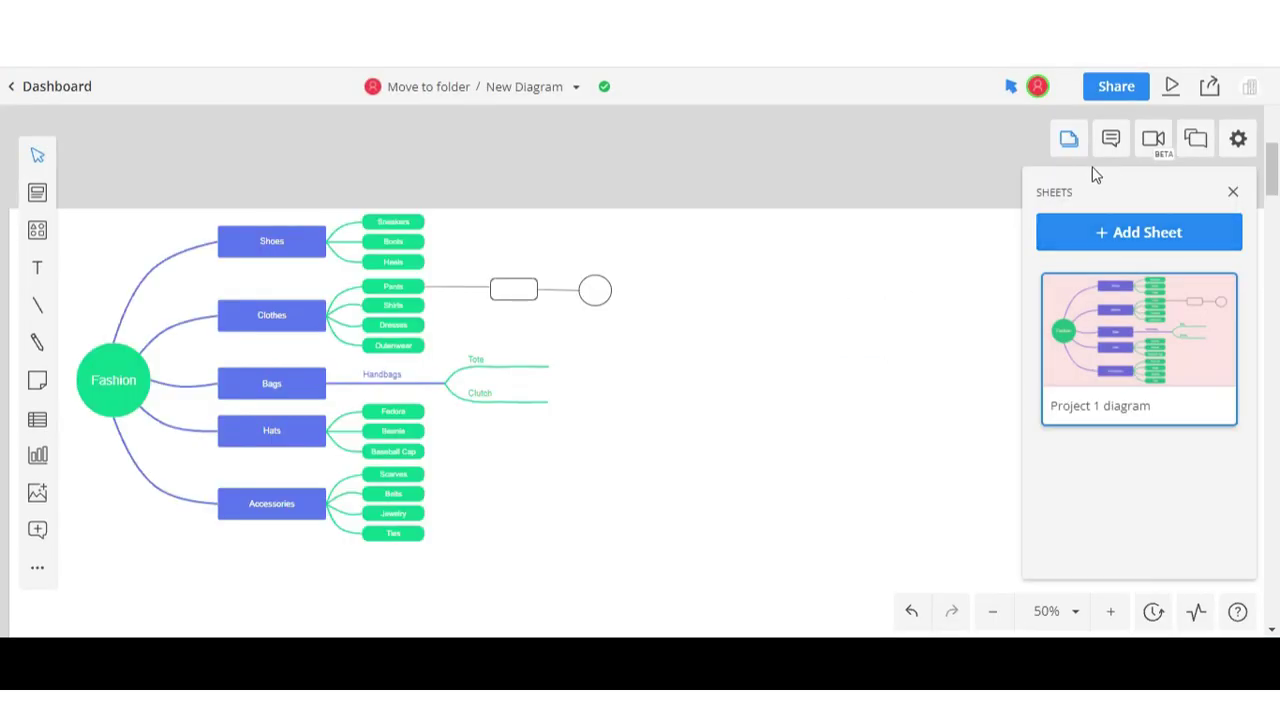
Rename the fashion mind map's sheet as Project 1 Complete and open the video call feature
{"action": "left_click", "coordinate": [1108, 145]}
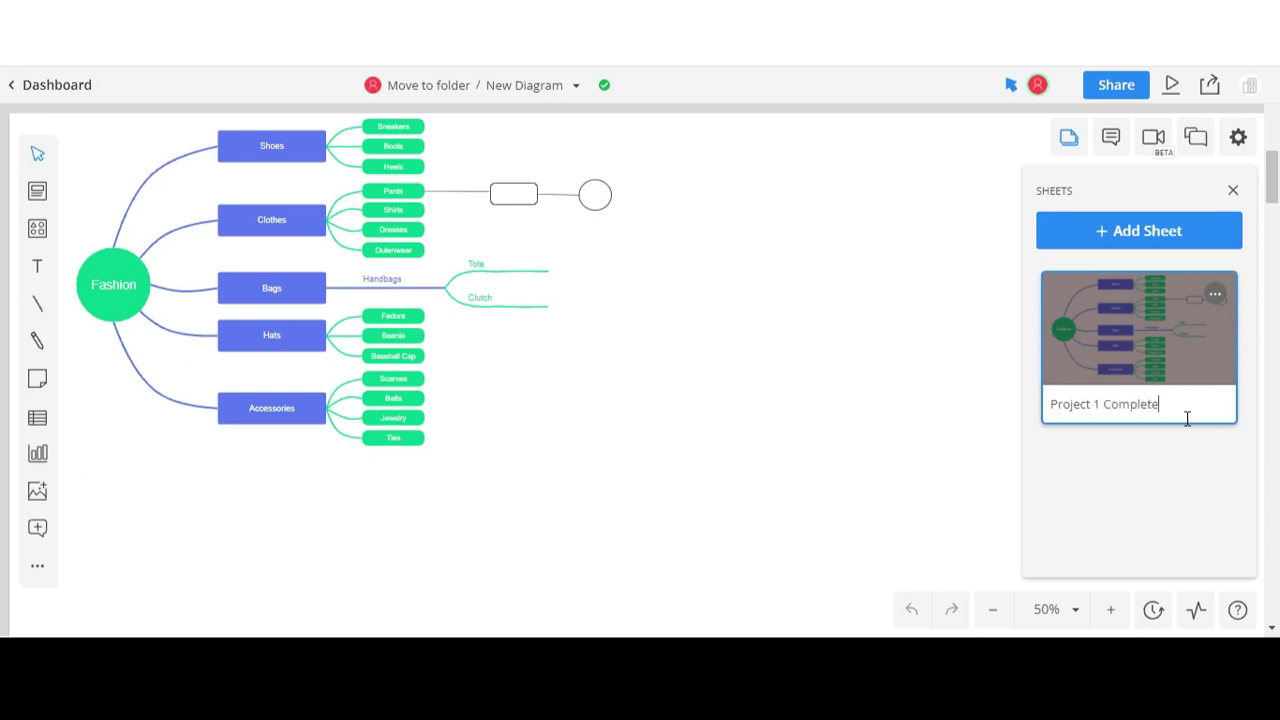
{"action": "key", "text": "Return"}
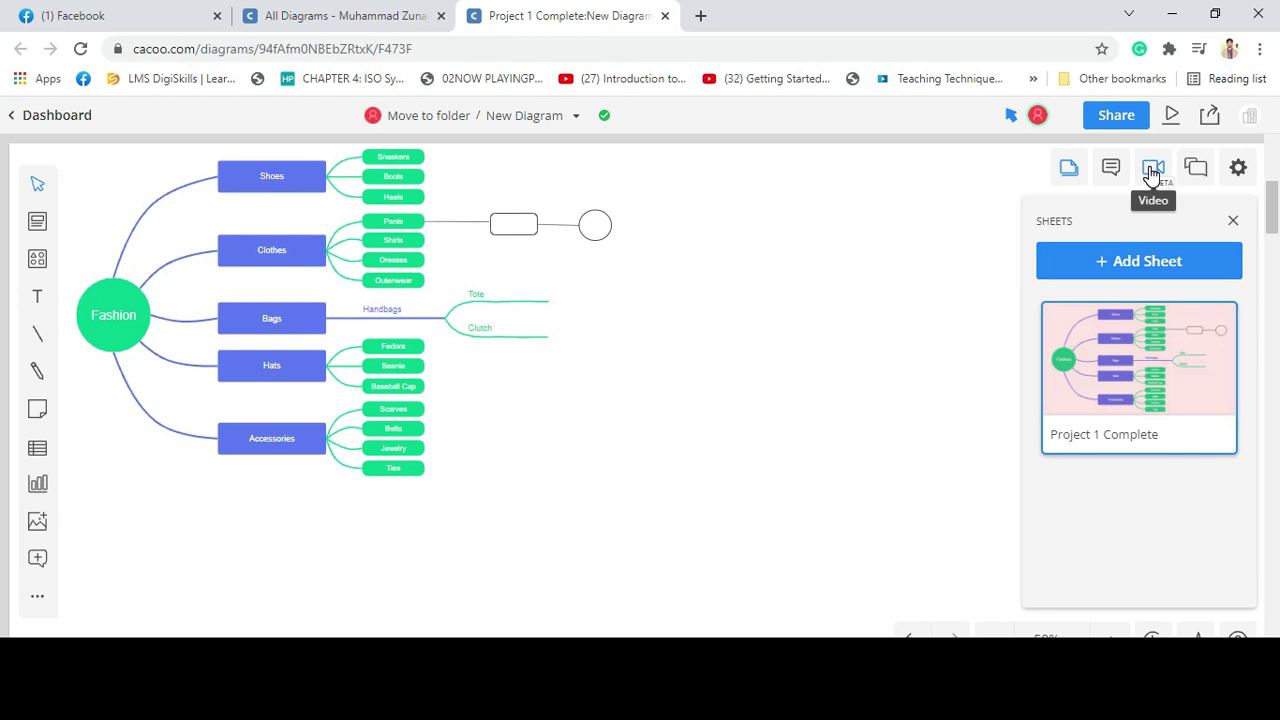
{"action": "left_click", "coordinate": [1153, 172]}
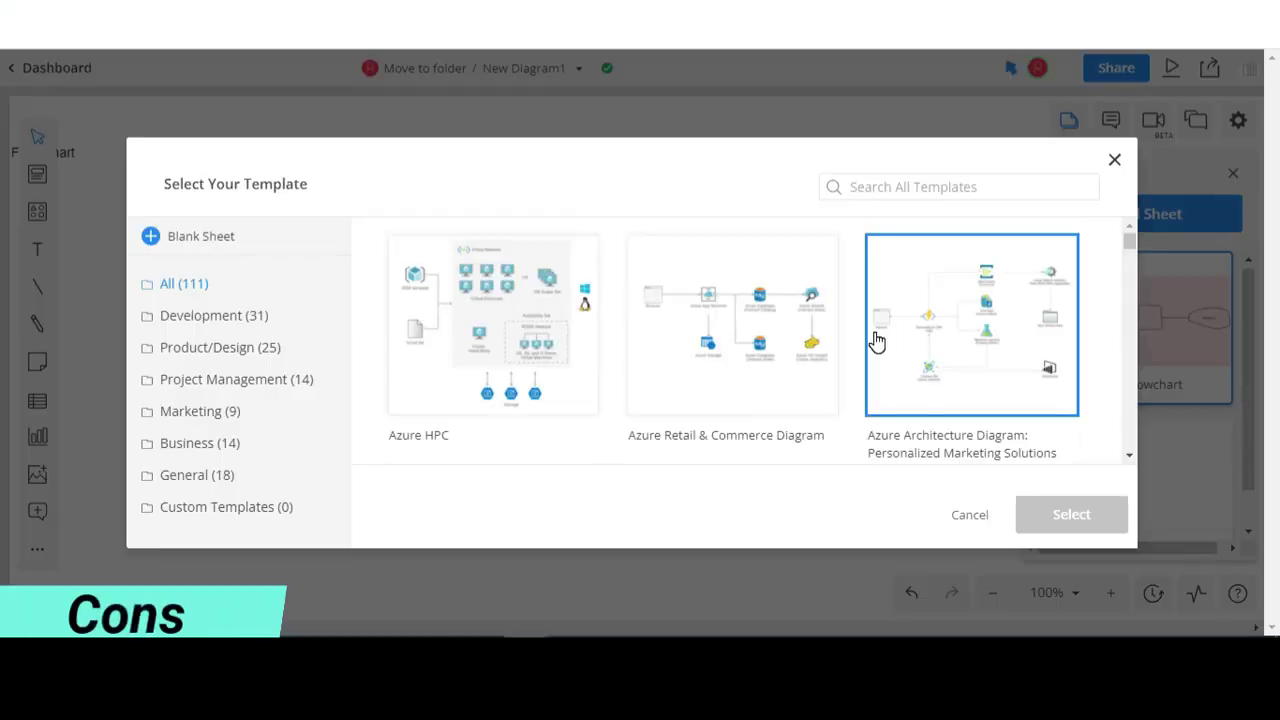
Browse the complete list of Cacoo sheet templates for the New Diagram1 flowchart
{"action": "scroll", "coordinate": [871, 337], "scroll_direction": "down", "scroll_amount": 3}
{"action": "scroll", "coordinate": [876, 342], "scroll_direction": "down", "scroll_amount": 5}
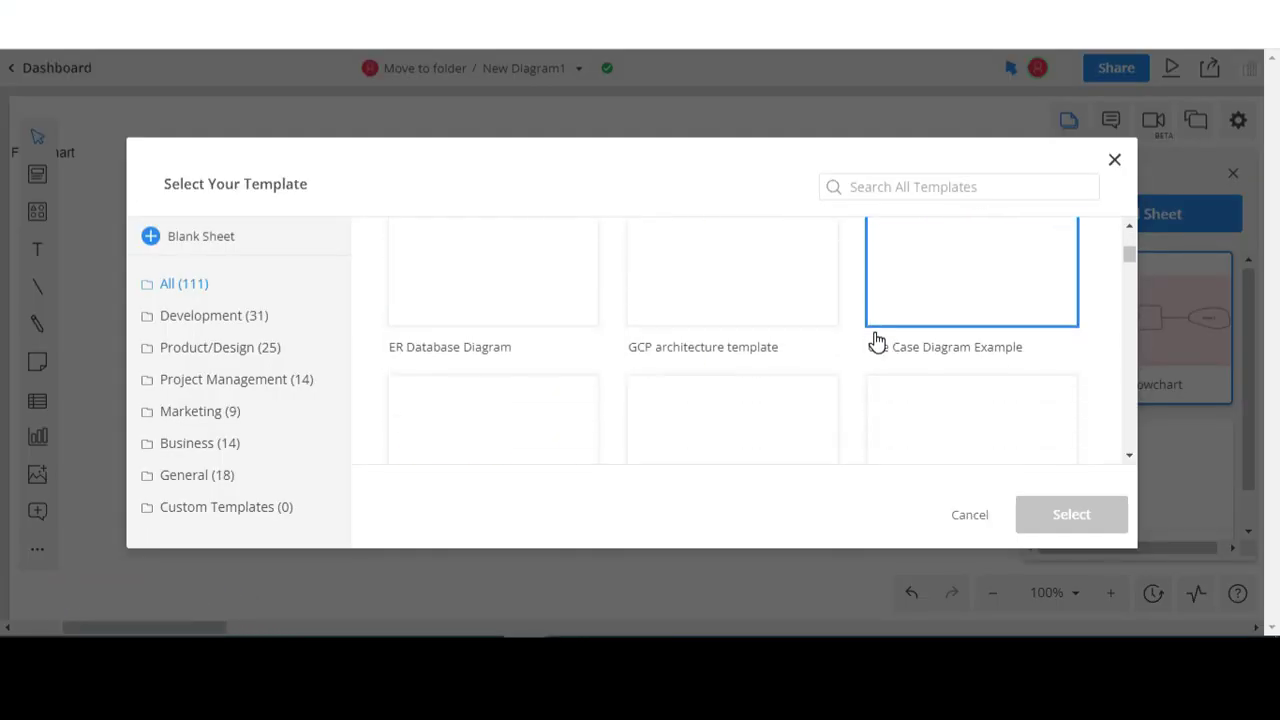
{"action": "scroll", "coordinate": [876, 342], "scroll_direction": "down", "scroll_amount": 5}
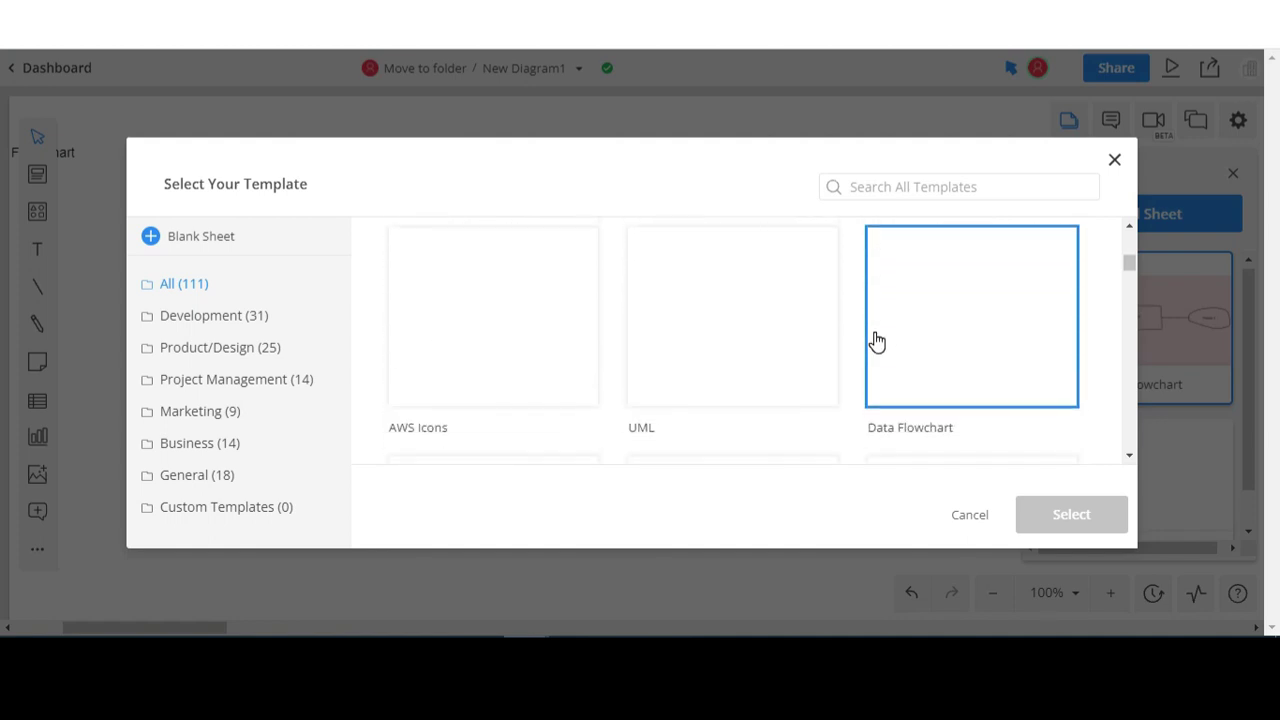
{"action": "scroll", "coordinate": [873, 342], "scroll_direction": "down", "scroll_amount": 5}
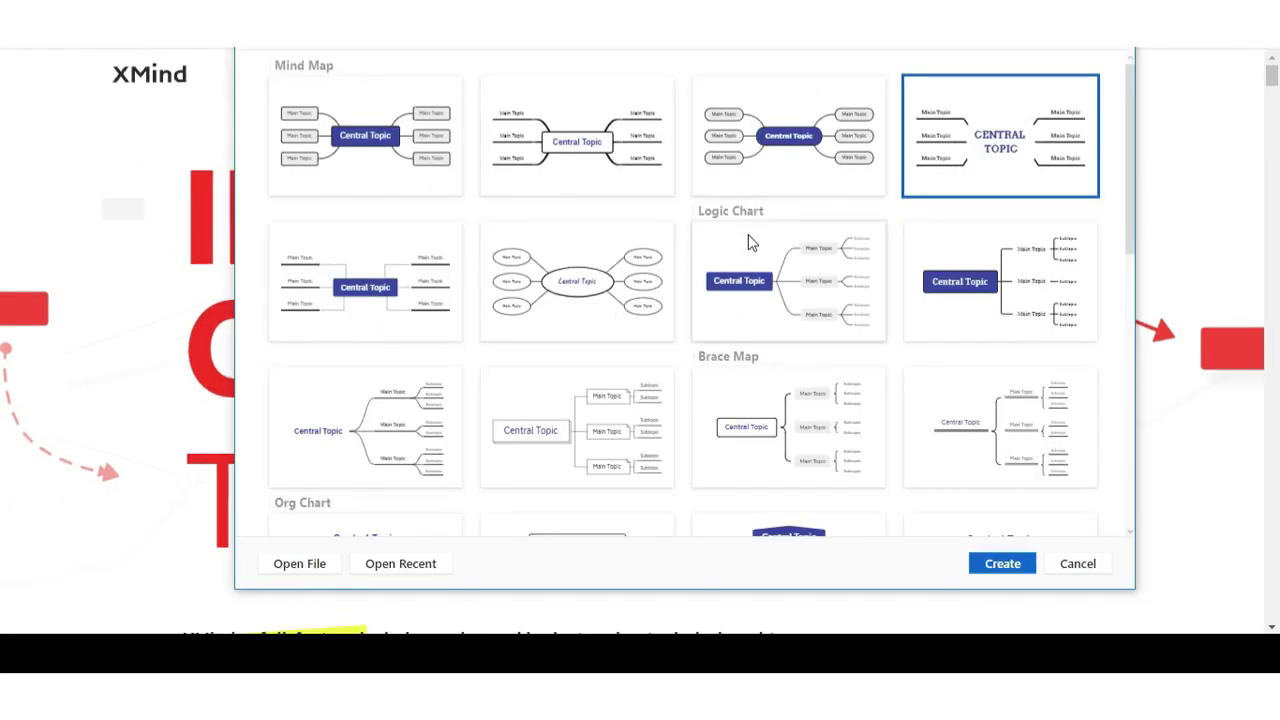
Switch to XMind and look through the new-map skeletons, from Mind Map and Logic Chart down to Tree Chart
{"action": "scroll", "coordinate": [752, 242], "scroll_direction": "down", "scroll_amount": 1}
{"action": "scroll", "coordinate": [743, 287], "scroll_direction": "down", "scroll_amount": 1}
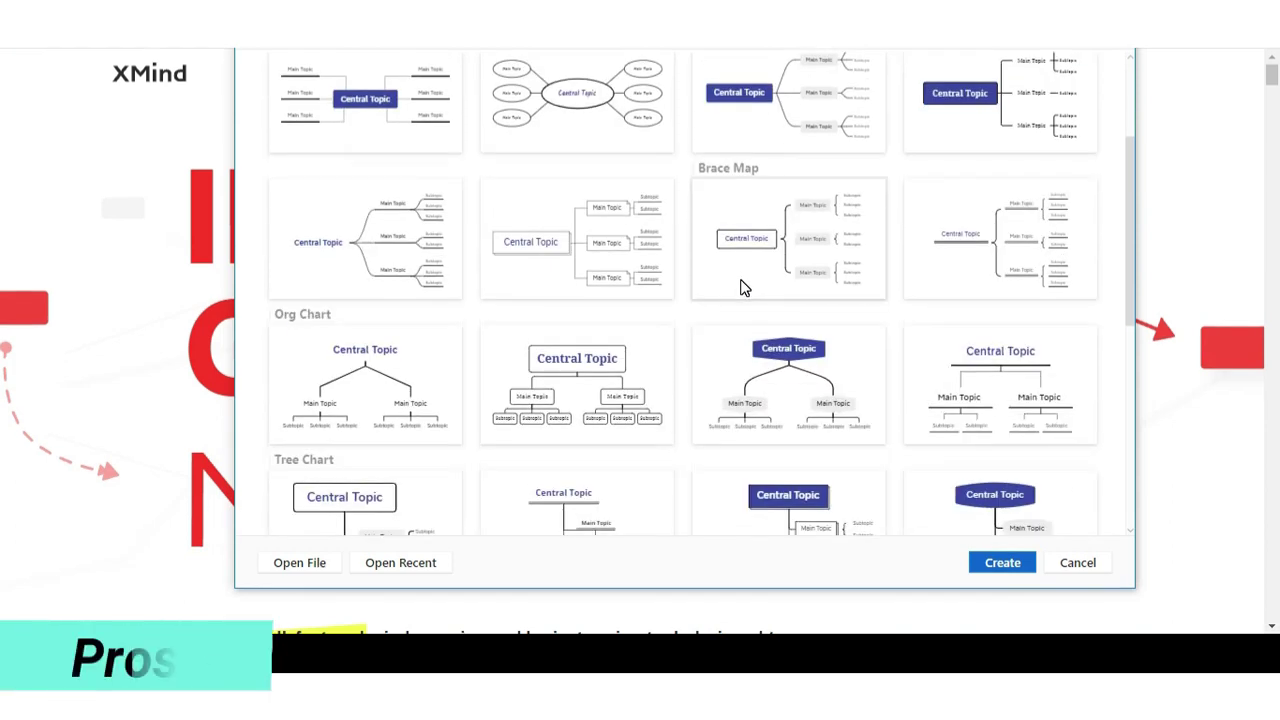
{"action": "scroll", "coordinate": [743, 288], "scroll_direction": "down", "scroll_amount": 3}
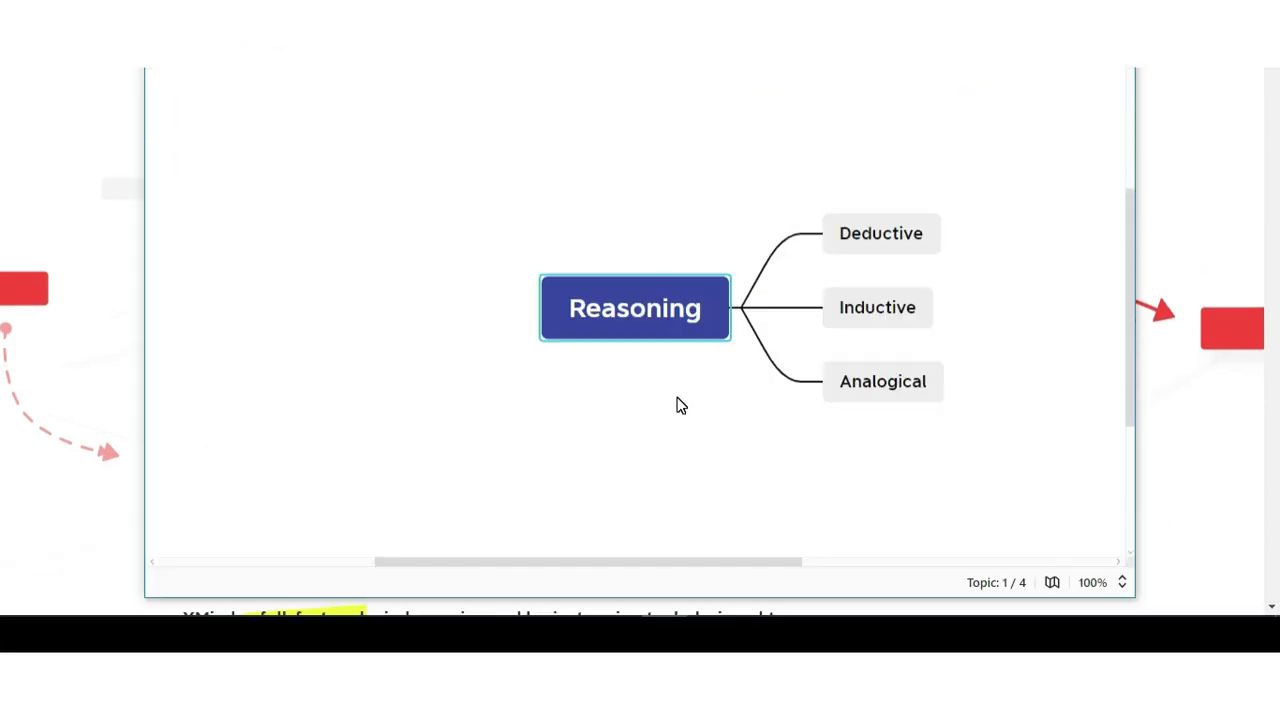
Add a fourth main topic to the Reasoning topic and give it two subtopics
{"action": "key", "text": "Tab"}
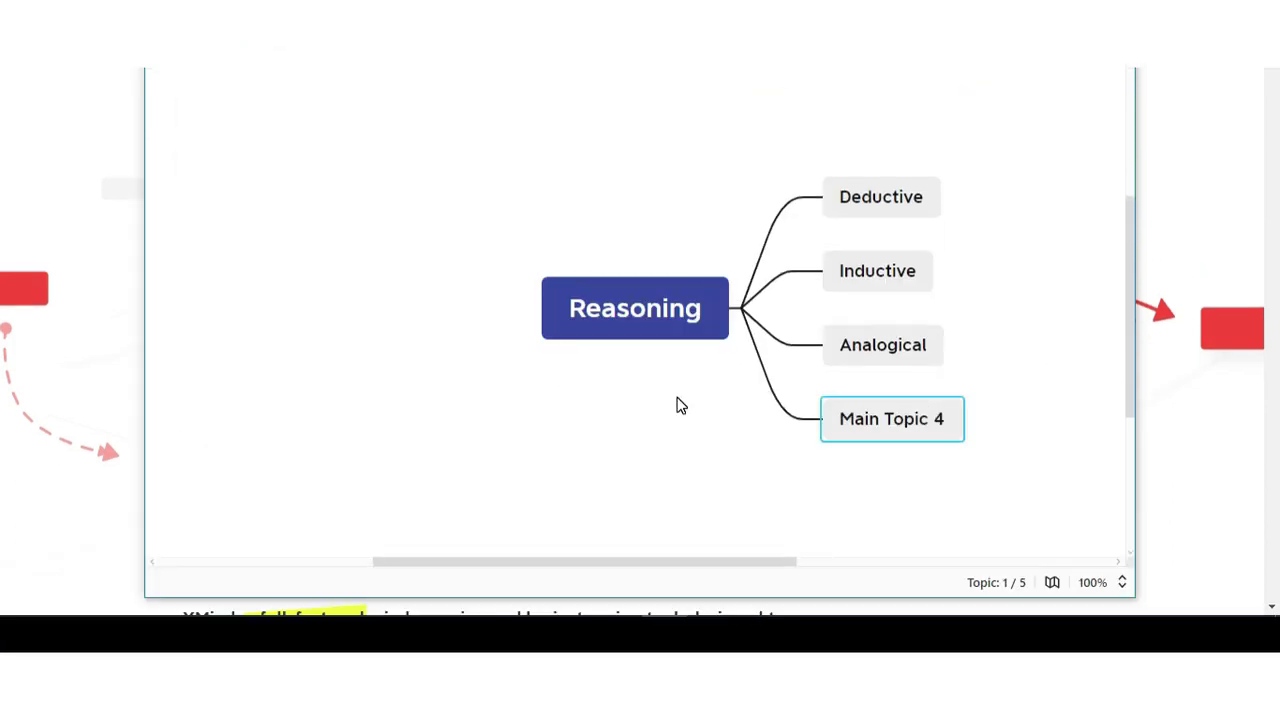
{"action": "key", "text": "Tab"}
{"action": "key", "text": "Return"}
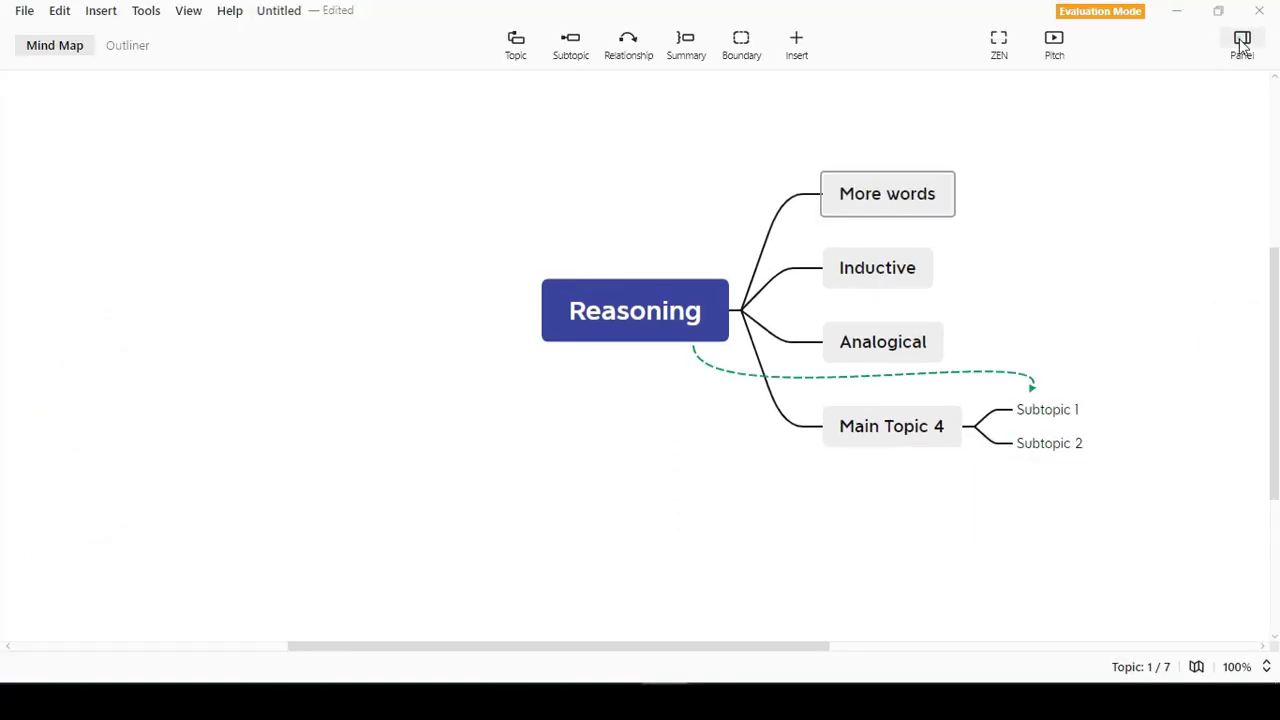
Display the marker collection and browse the icons available for the map's topics
{"action": "left_click", "coordinate": [1241, 45]}
{"action": "key", "text": "Escape"}
{"action": "left_click", "coordinate": [1183, 87]}
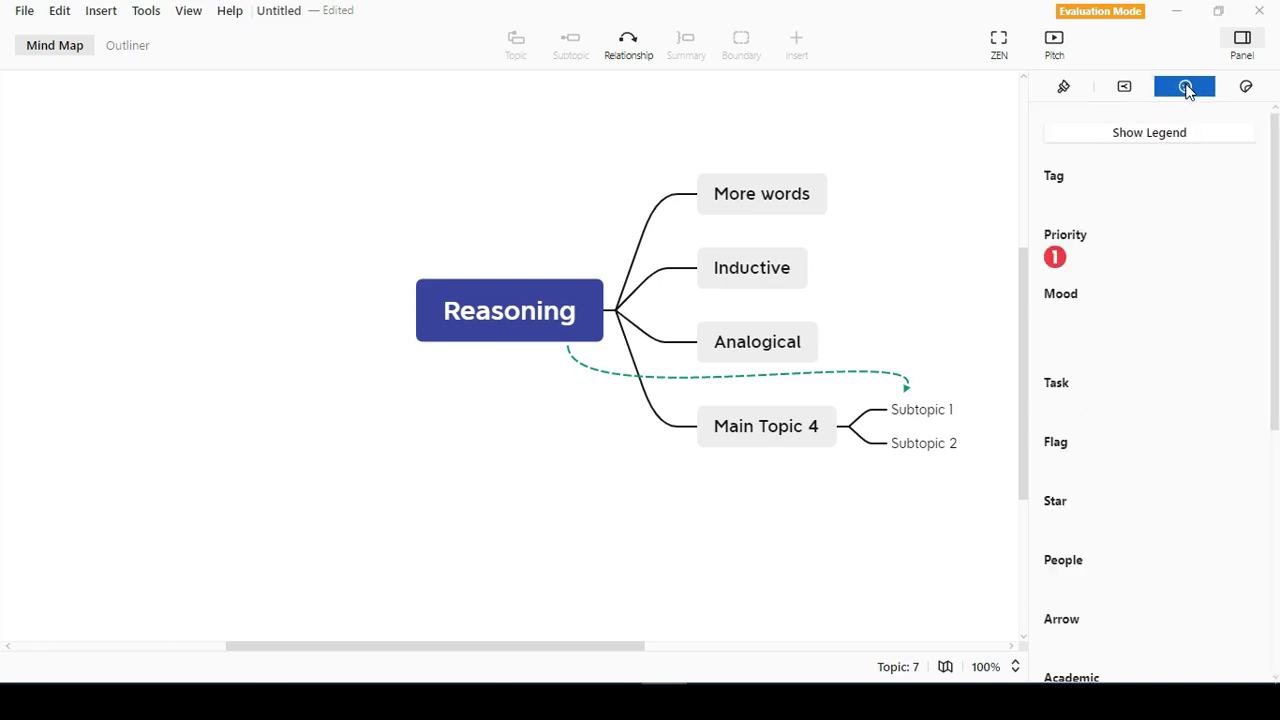
{"action": "scroll", "coordinate": [1121, 214], "scroll_direction": "down", "scroll_amount": 5}
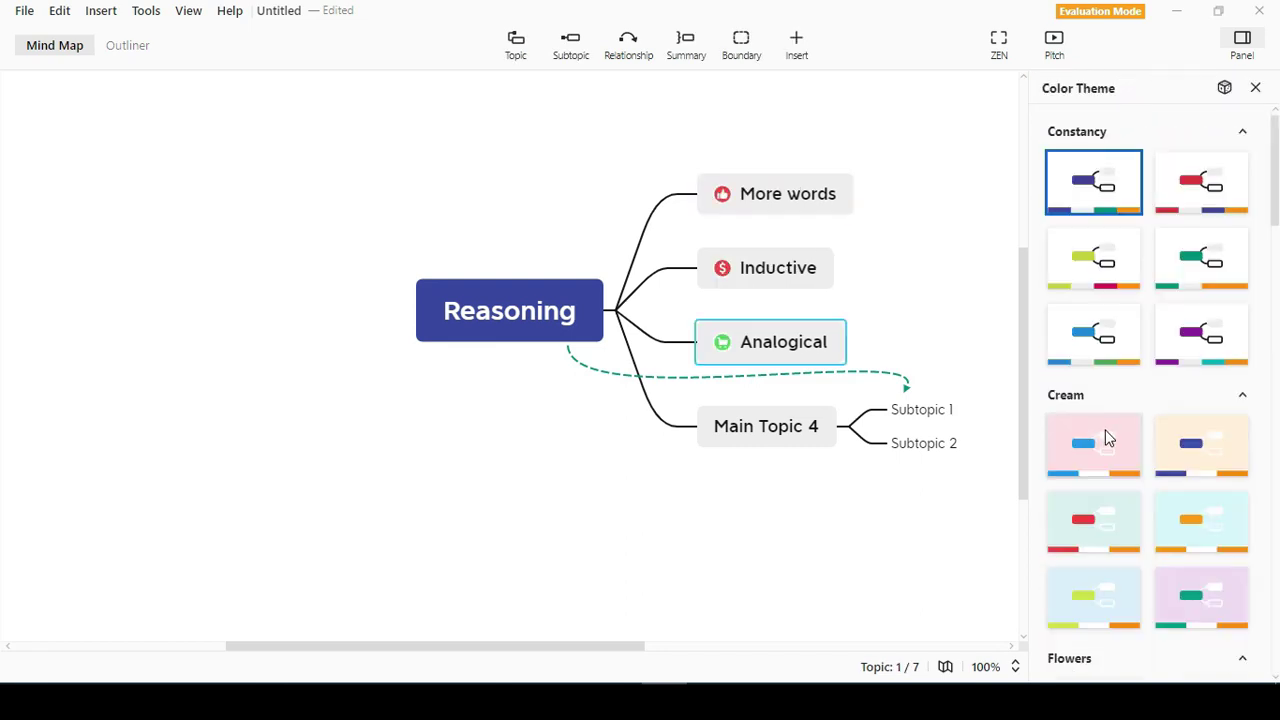
Apply the pink color theme with the blue central topic from the Cream group to the mind map
{"action": "left_click", "coordinate": [1106, 434]}
{"action": "left_click", "coordinate": [549, 214]}
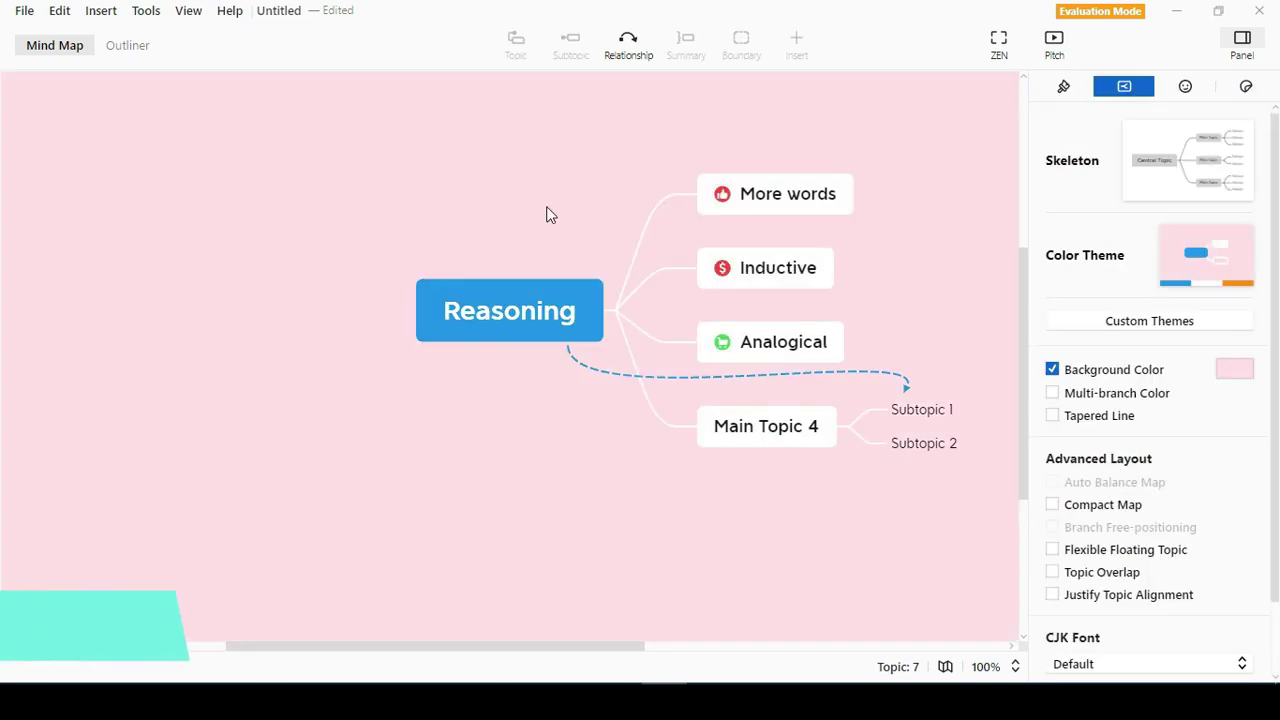
{"action": "left_click", "coordinate": [24, 14]}
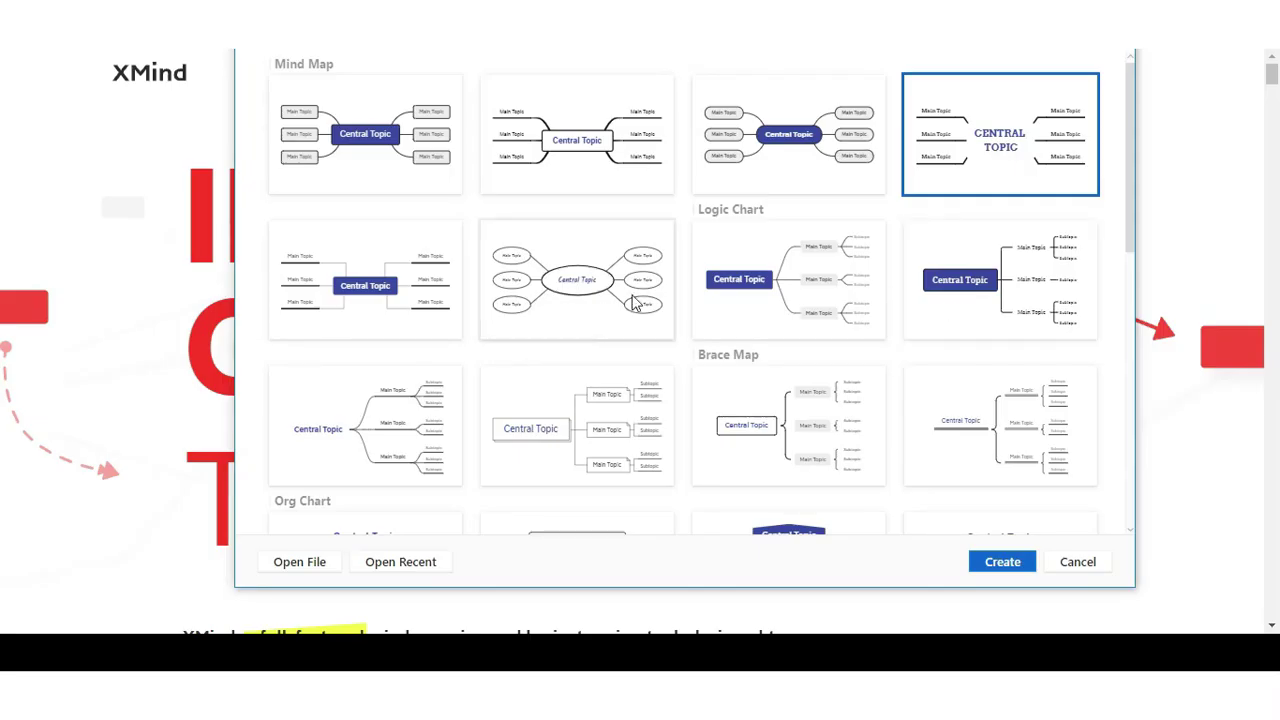
Review XMind's skeleton library once more, scanning the logic, brace, org and tree chart layouts
{"action": "scroll", "coordinate": [748, 237], "scroll_direction": "down", "scroll_amount": 1}
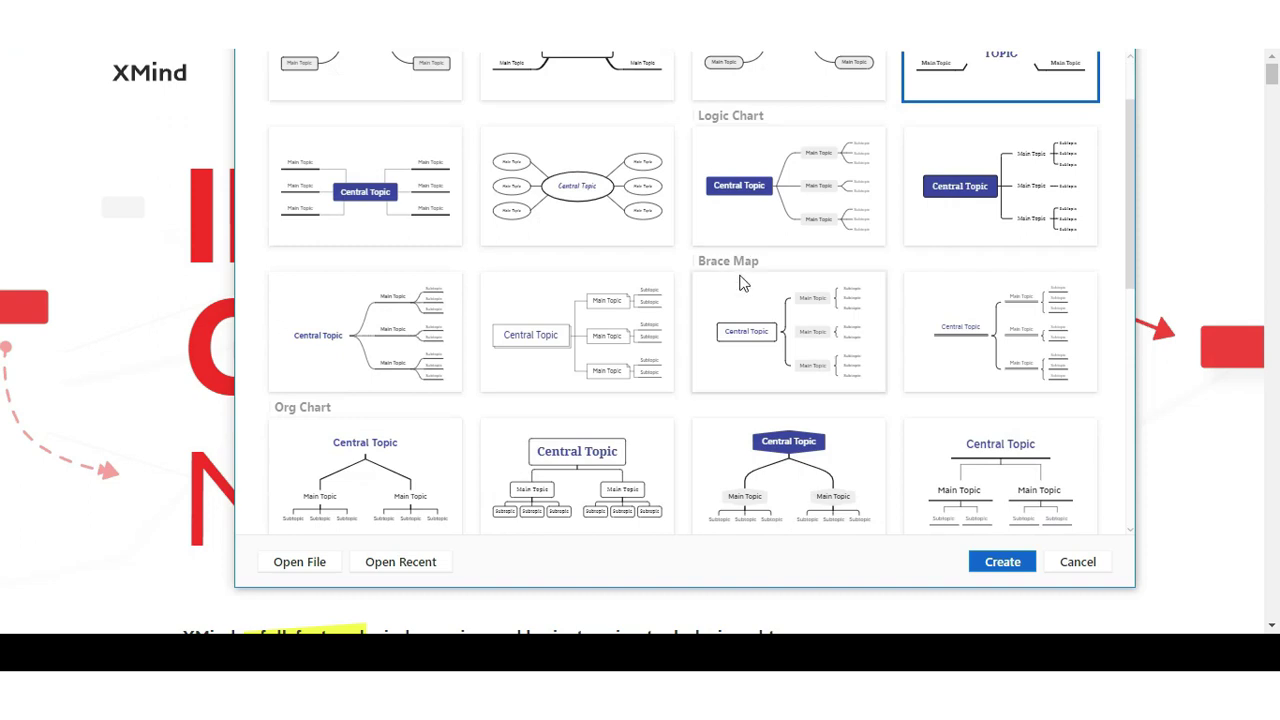
{"action": "scroll", "coordinate": [741, 284], "scroll_direction": "down", "scroll_amount": 1}
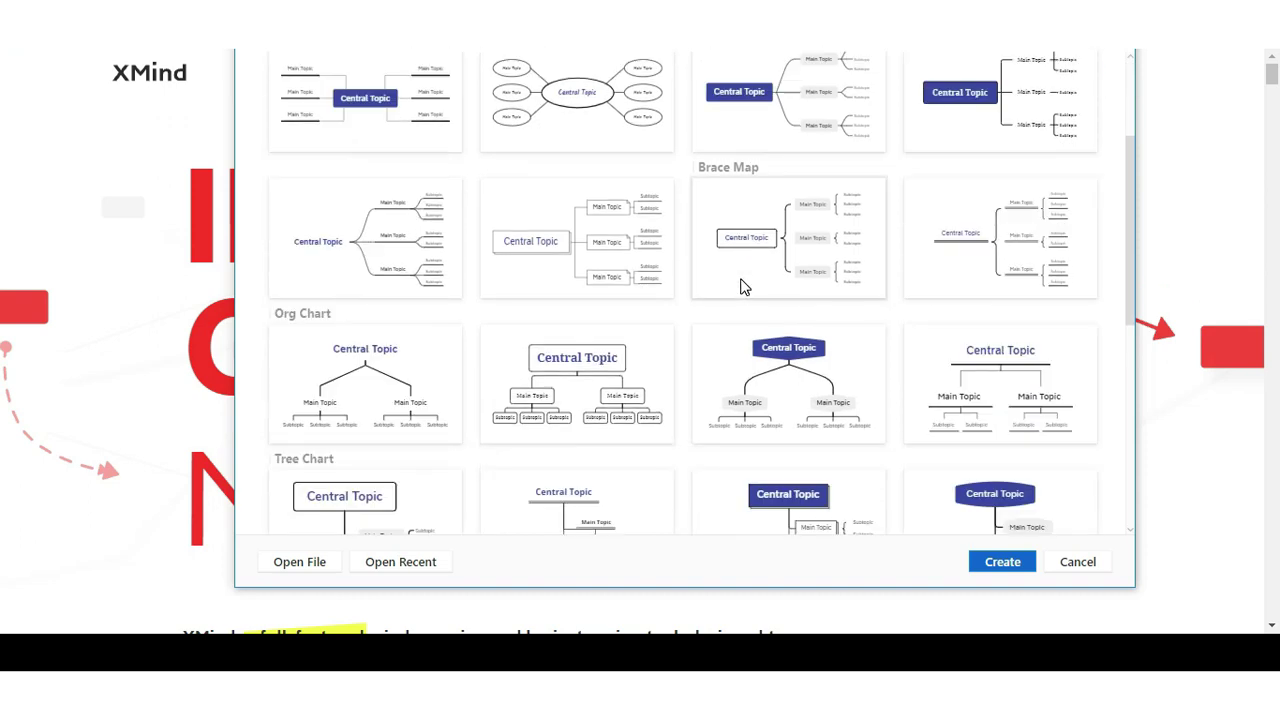
{"action": "scroll", "coordinate": [741, 287], "scroll_direction": "down", "scroll_amount": 3}
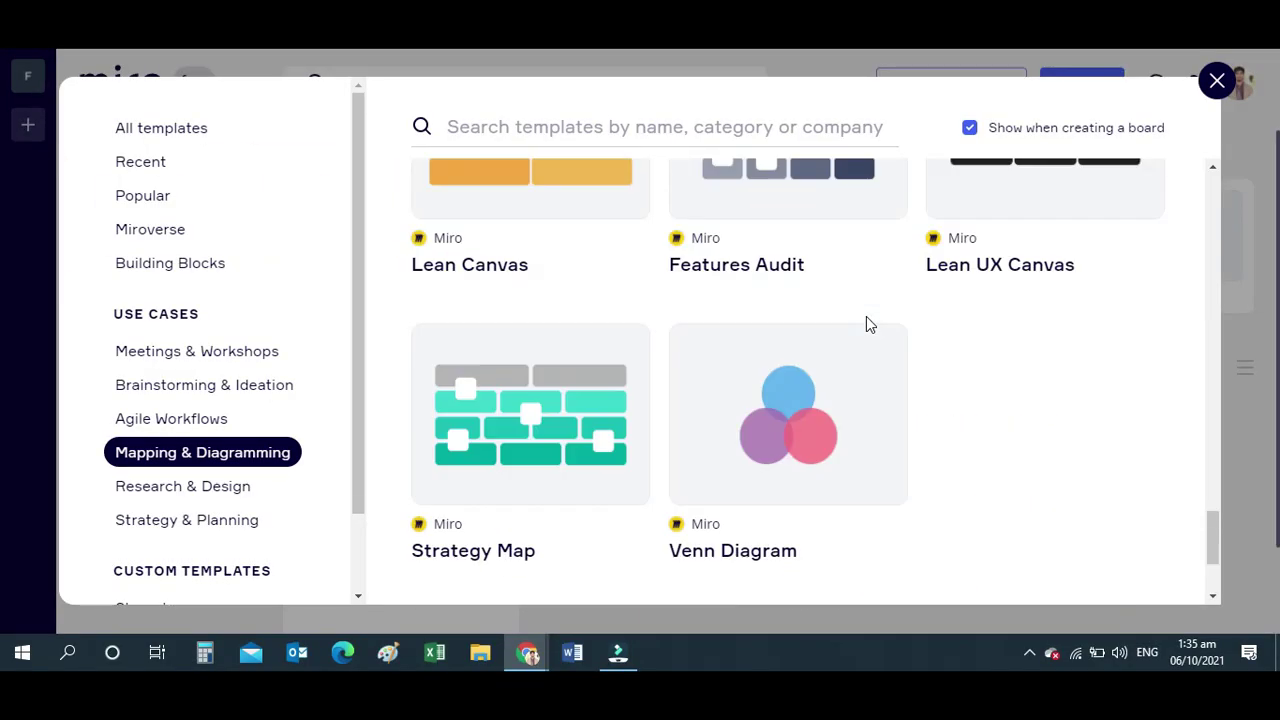
Switch to Miro, open a board from the Job Map template in Mapping & Diagramming and start its video chat
{"action": "scroll", "coordinate": [866, 316], "scroll_direction": "up", "scroll_amount": 10}
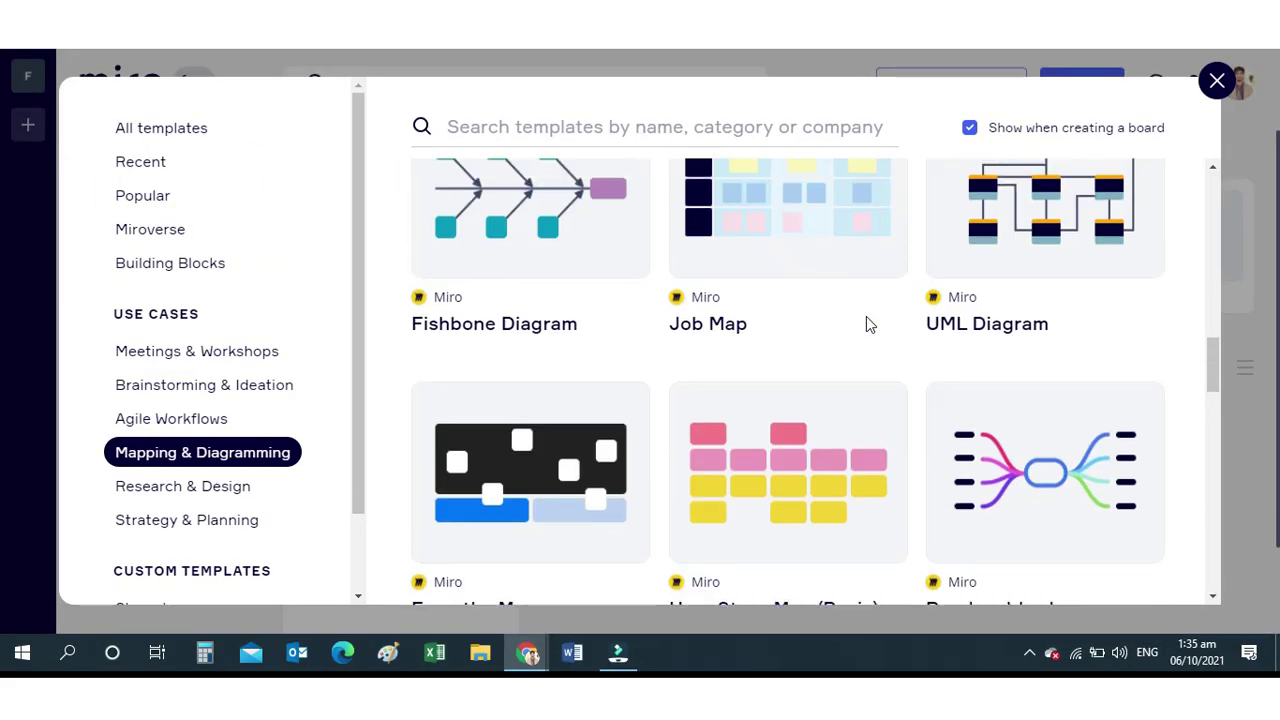
{"action": "scroll", "coordinate": [866, 316], "scroll_direction": "up", "scroll_amount": 2}
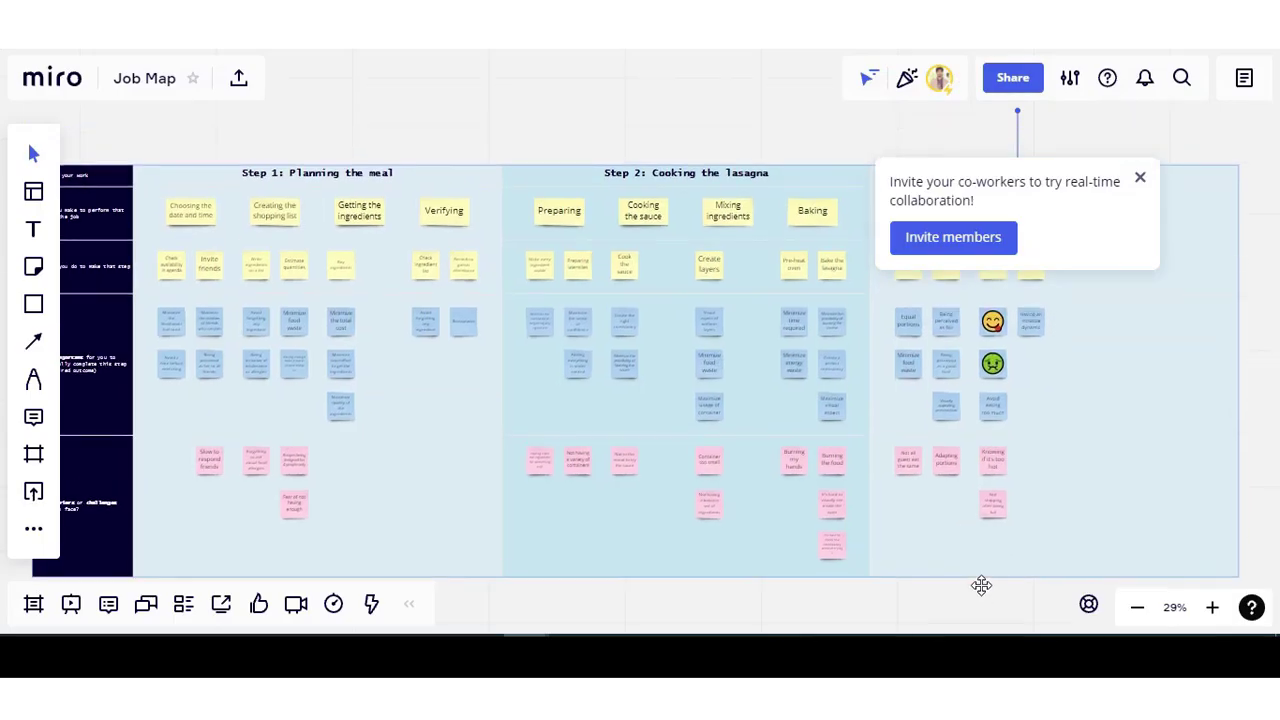
{"action": "left_click", "coordinate": [295, 604]}
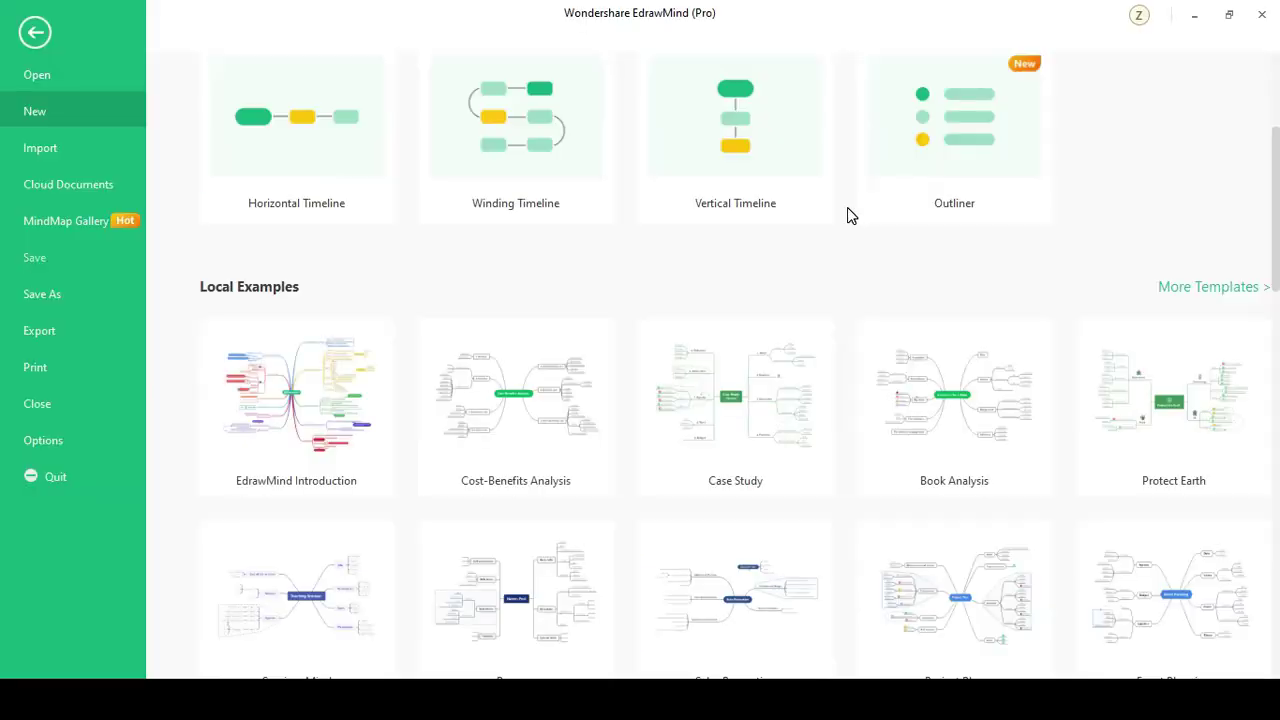
Switch to EdrawMind, create a map from the Annual General Meeting local example and view its Save As and Export options
{"action": "scroll", "coordinate": [847, 213], "scroll_direction": "down", "scroll_amount": 3}
{"action": "scroll", "coordinate": [848, 214], "scroll_direction": "down", "scroll_amount": 3}
{"action": "scroll", "coordinate": [847, 215], "scroll_direction": "down", "scroll_amount": 4}
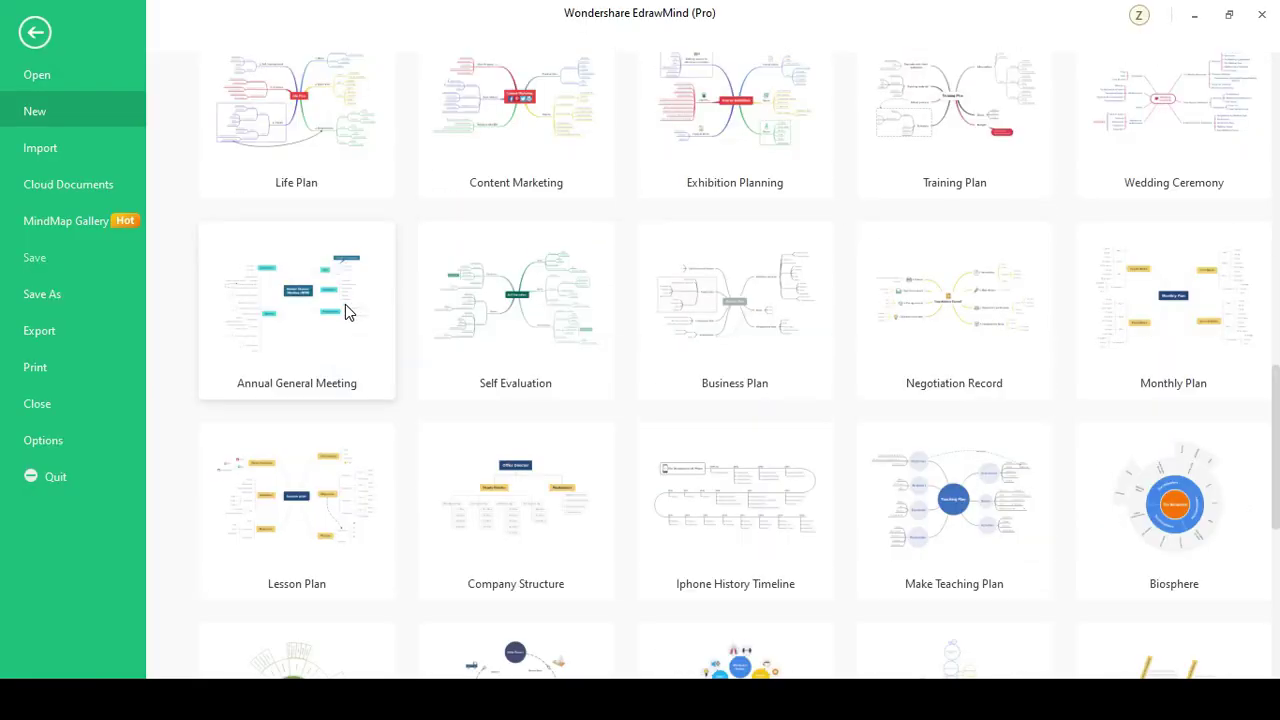
{"action": "left_click", "coordinate": [346, 312]}
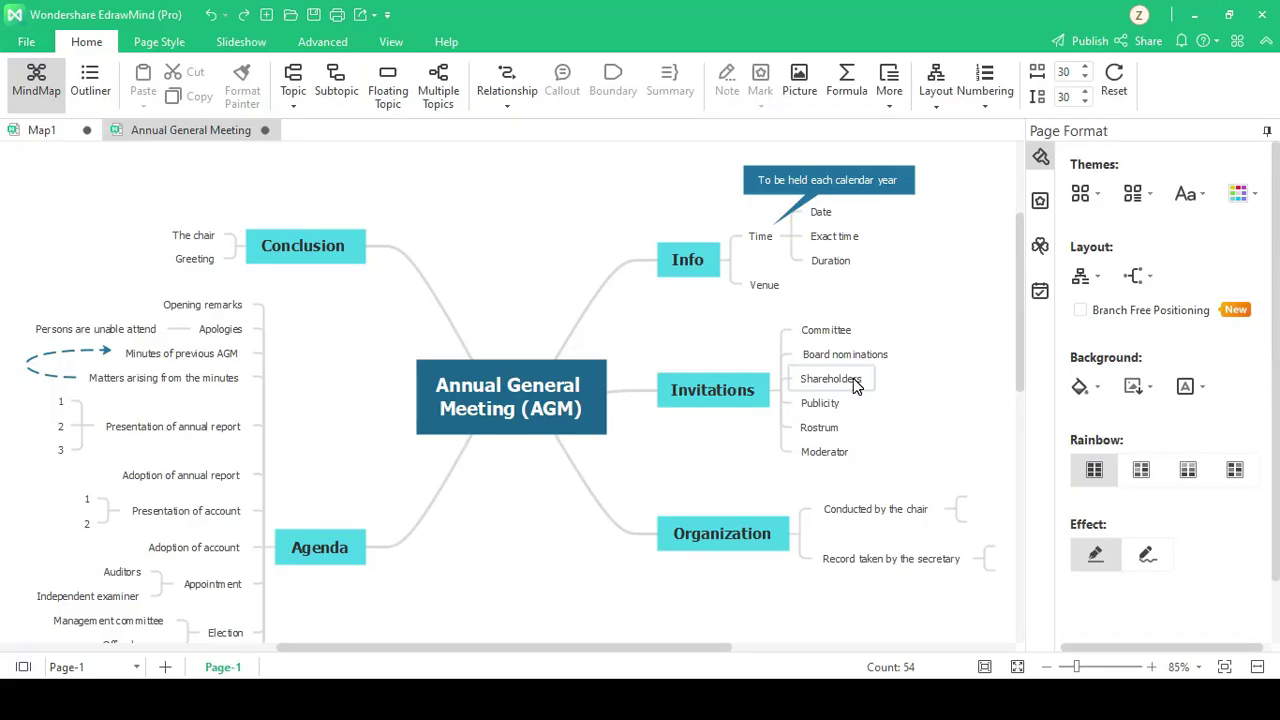
{"action": "left_click", "coordinate": [96, 293]}
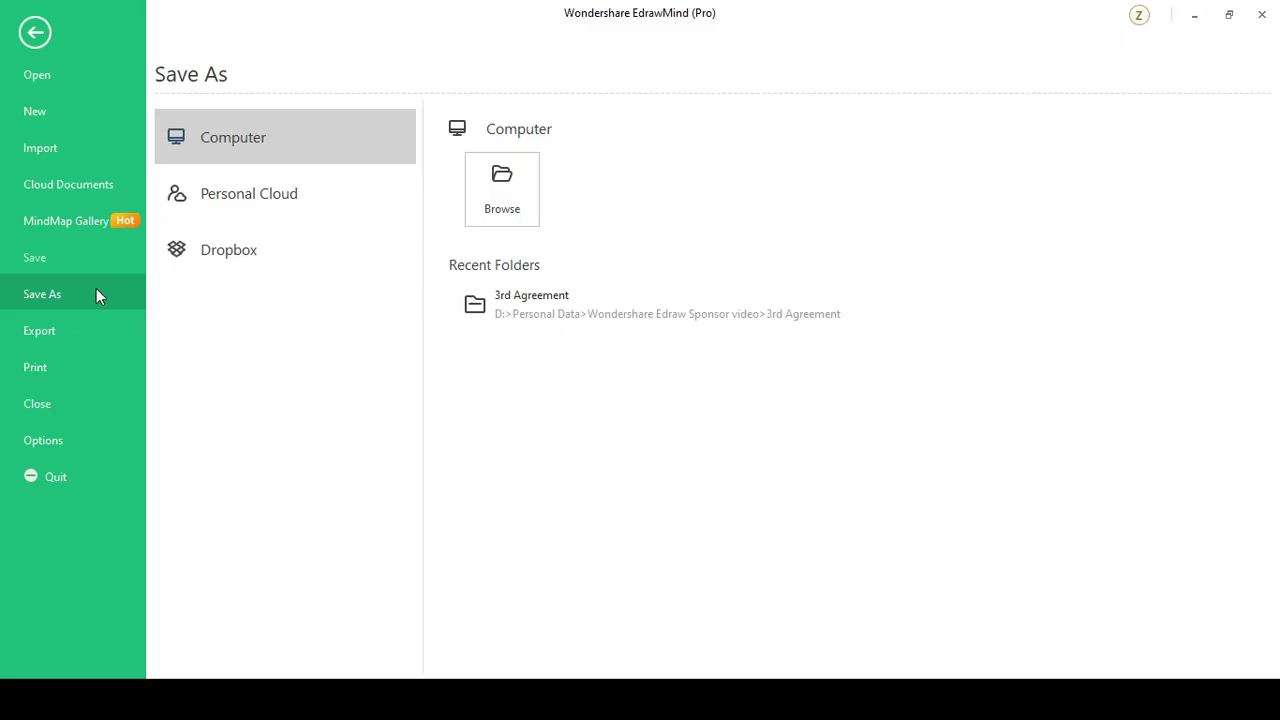
{"action": "left_click", "coordinate": [73, 340]}
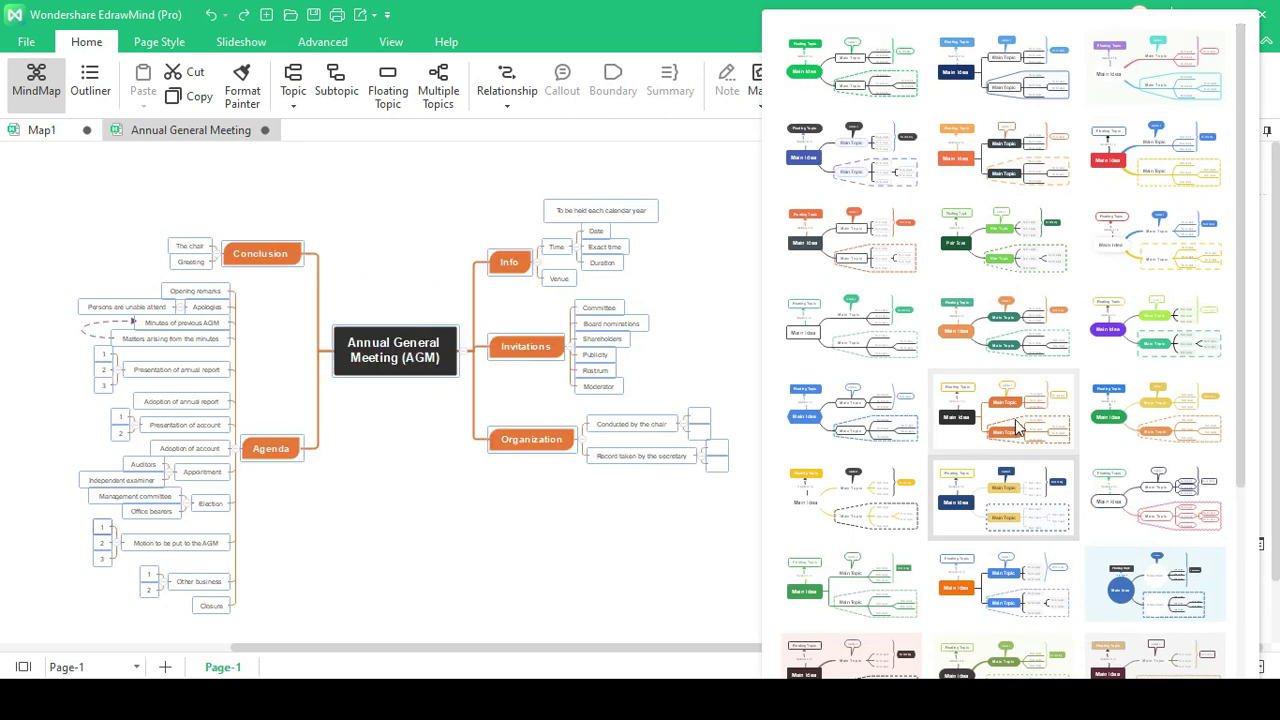
Apply the black-and-orange theme to the Annual General Meeting map and arrange its branches left of the central topic with curved connectors
{"action": "left_click", "coordinate": [1100, 205]}
{"action": "left_click", "coordinate": [650, 406]}
{"action": "left_click", "coordinate": [1145, 173]}
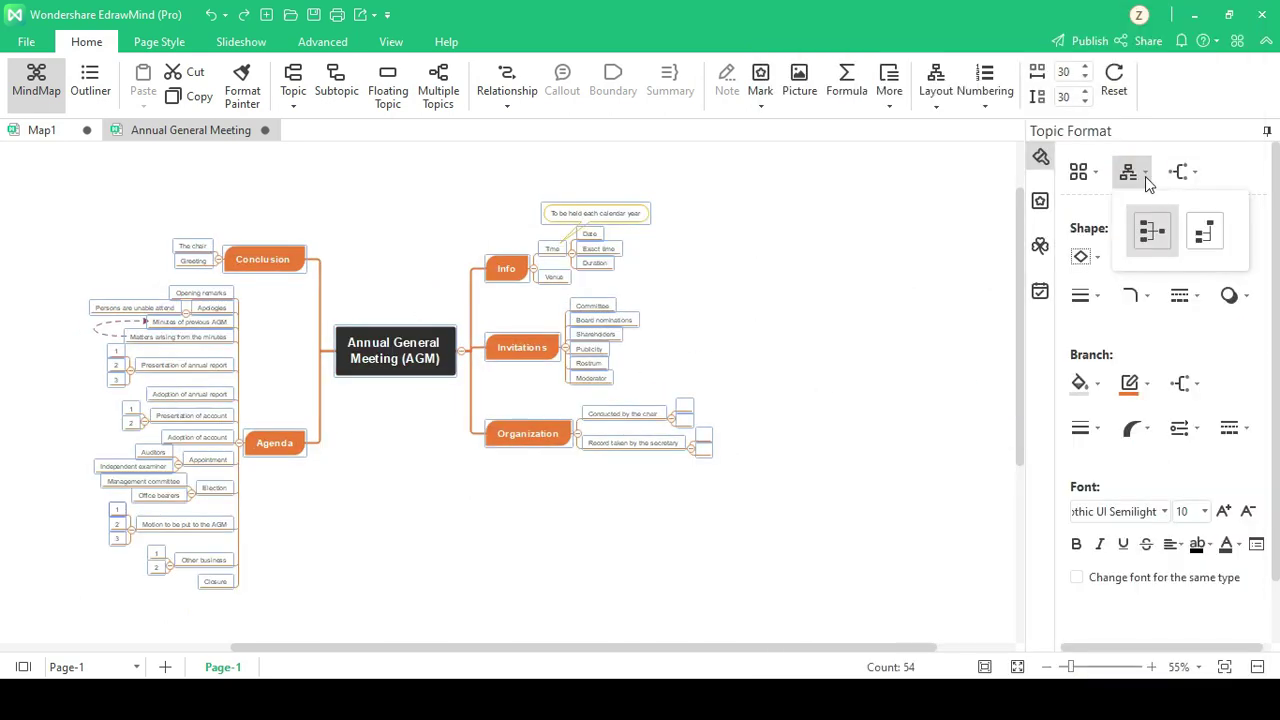
{"action": "left_click", "coordinate": [1152, 232]}
{"action": "left_click", "coordinate": [1180, 172]}
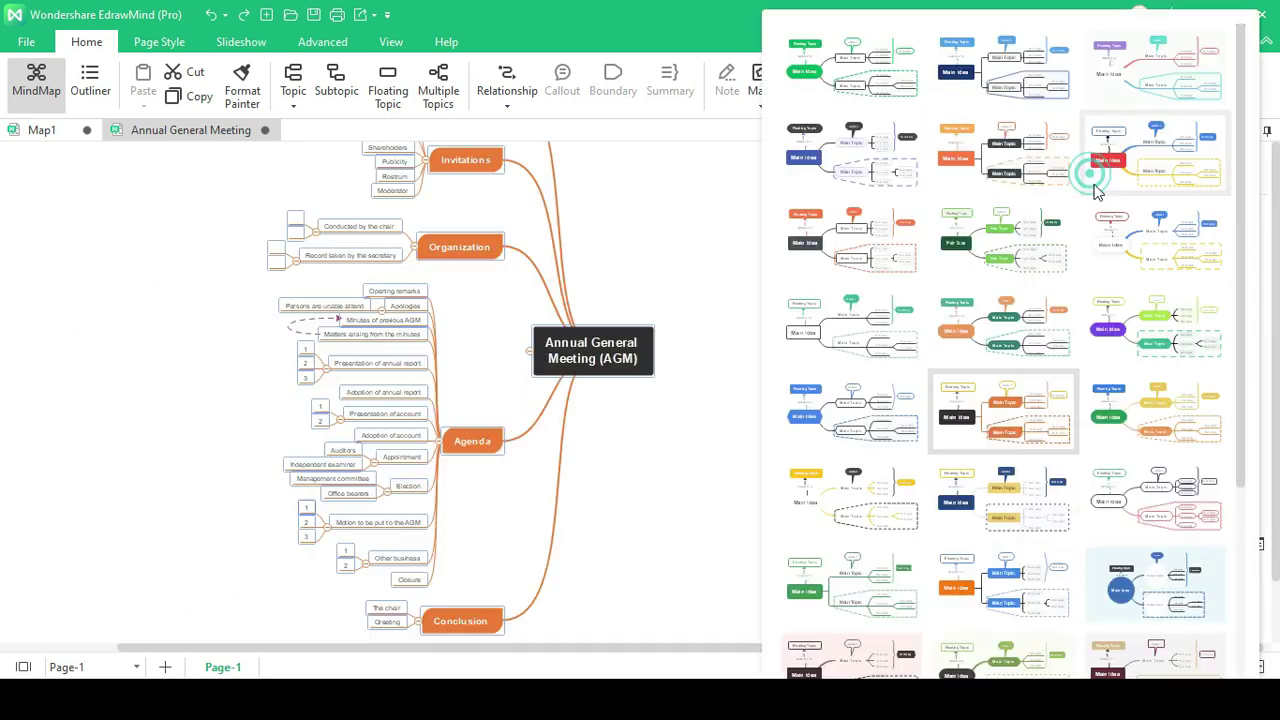
Apply the multicoloured theme with rainbow branches to the map and set the topics' outline colour to magenta
{"action": "left_click", "coordinate": [1150, 240]}
{"action": "left_click", "coordinate": [648, 406]}
{"action": "left_click", "coordinate": [1196, 257]}
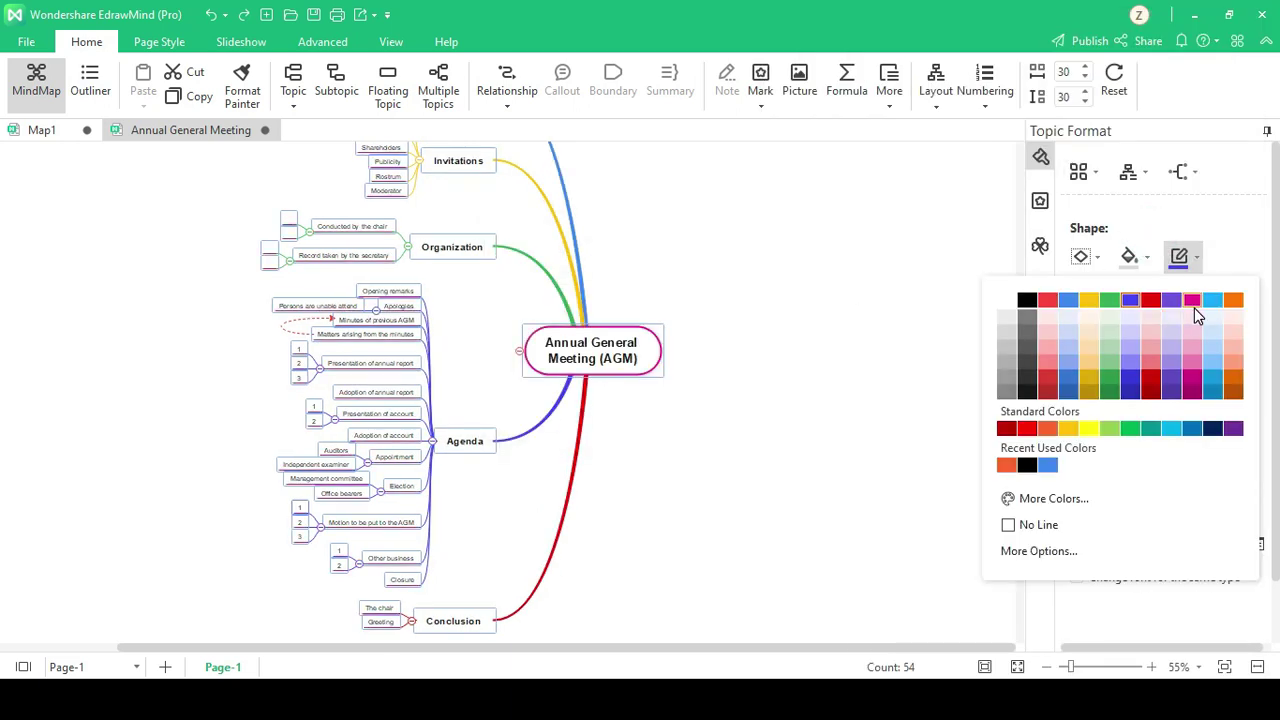
{"action": "left_click", "coordinate": [1194, 312]}
Add a callout to the Info topic of the Annual General Meeting map
{"action": "left_click", "coordinate": [562, 82]}
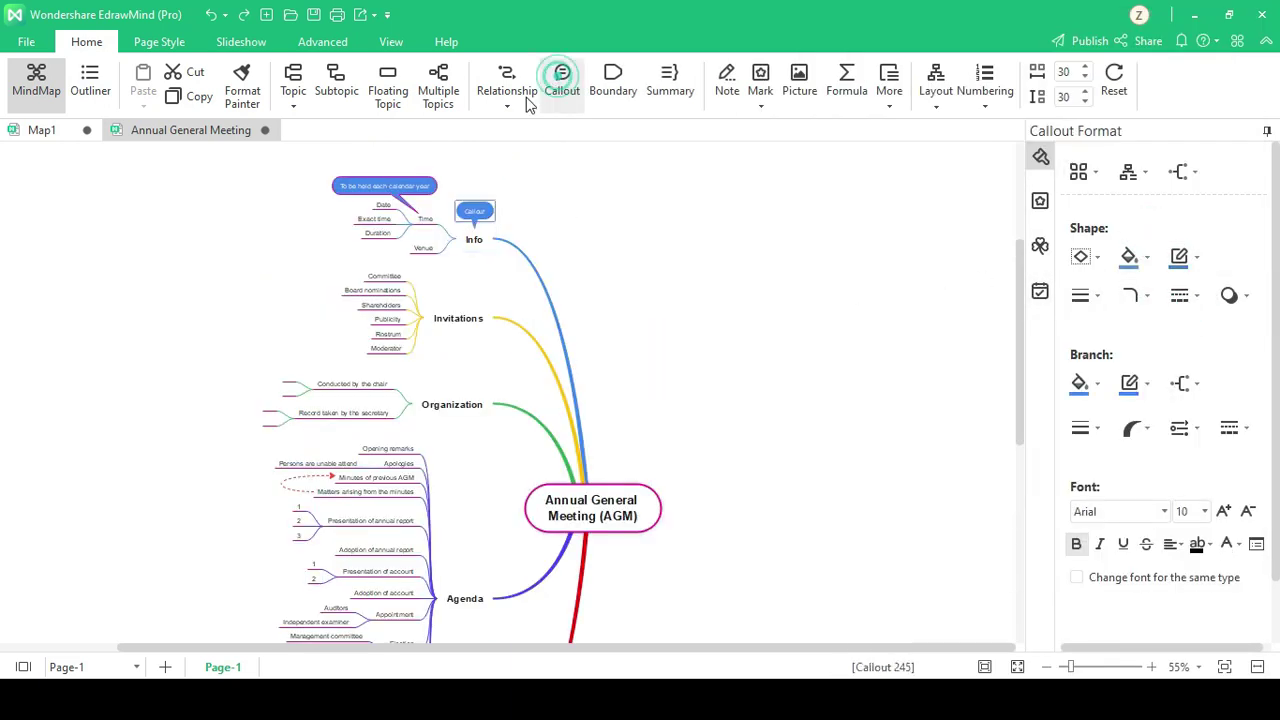
{"action": "scroll", "coordinate": [603, 314], "scroll_direction": "up", "scroll_amount": 3}
{"action": "left_click", "coordinate": [603, 314]}
Draw a relationship line from the Invitations topic to the Organization topic
{"action": "left_click", "coordinate": [507, 82]}
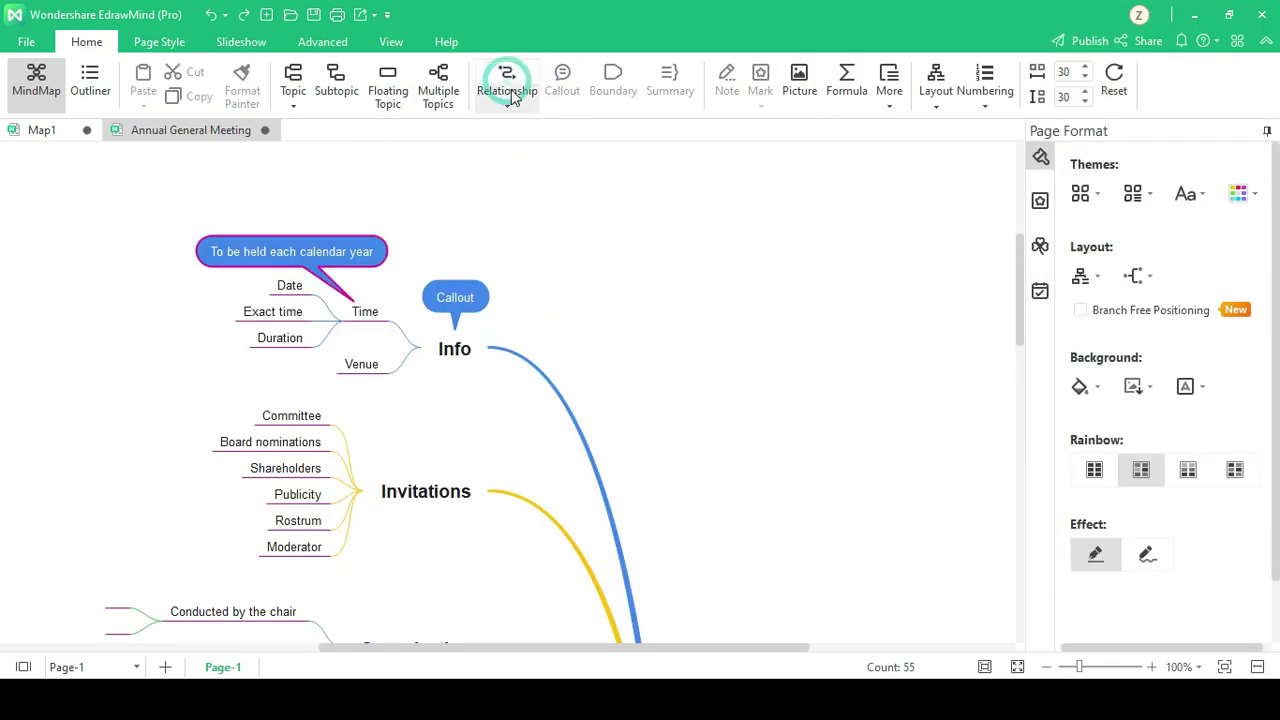
{"action": "scroll", "coordinate": [466, 330], "scroll_direction": "down", "scroll_amount": 2}
{"action": "left_click", "coordinate": [466, 330]}
{"action": "left_click", "coordinate": [476, 426]}
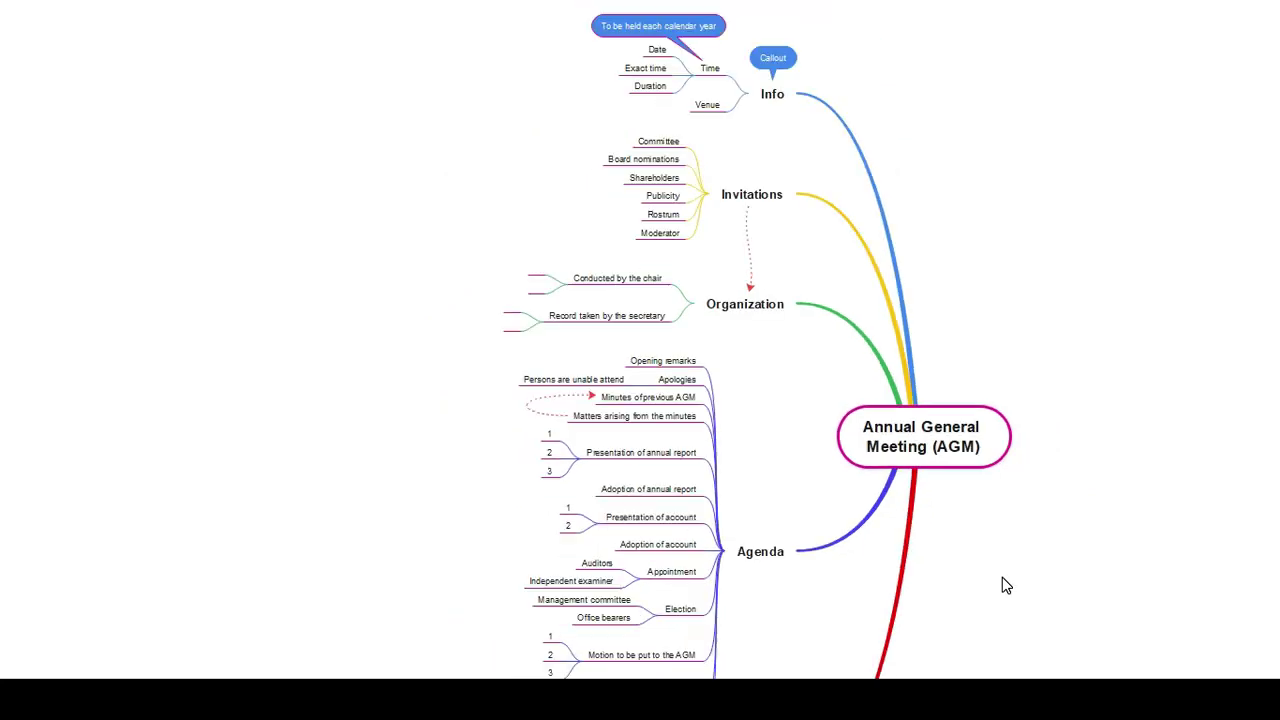